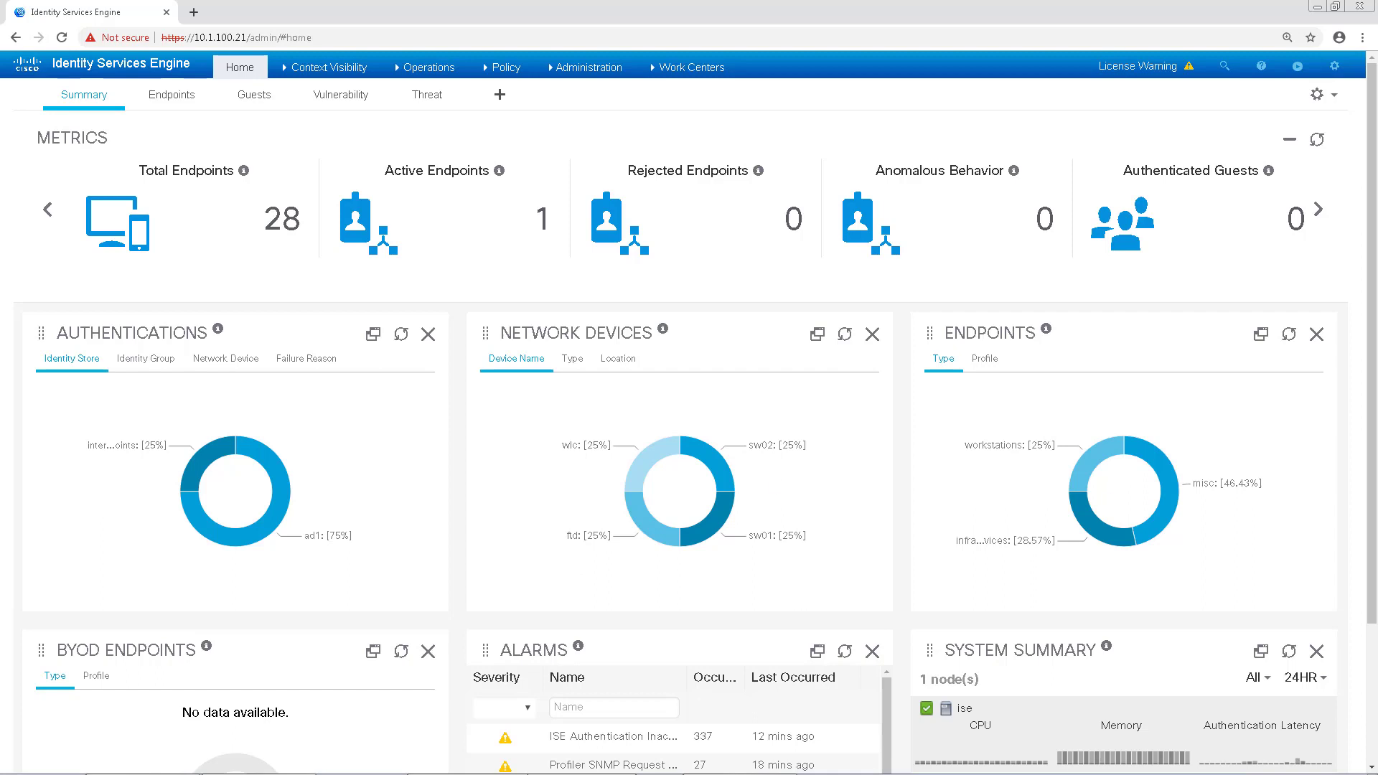
Step: Select the Qualys virtual machine in the vSphere Client inventory
{"action": "left_click", "coordinate": [506, 765]}
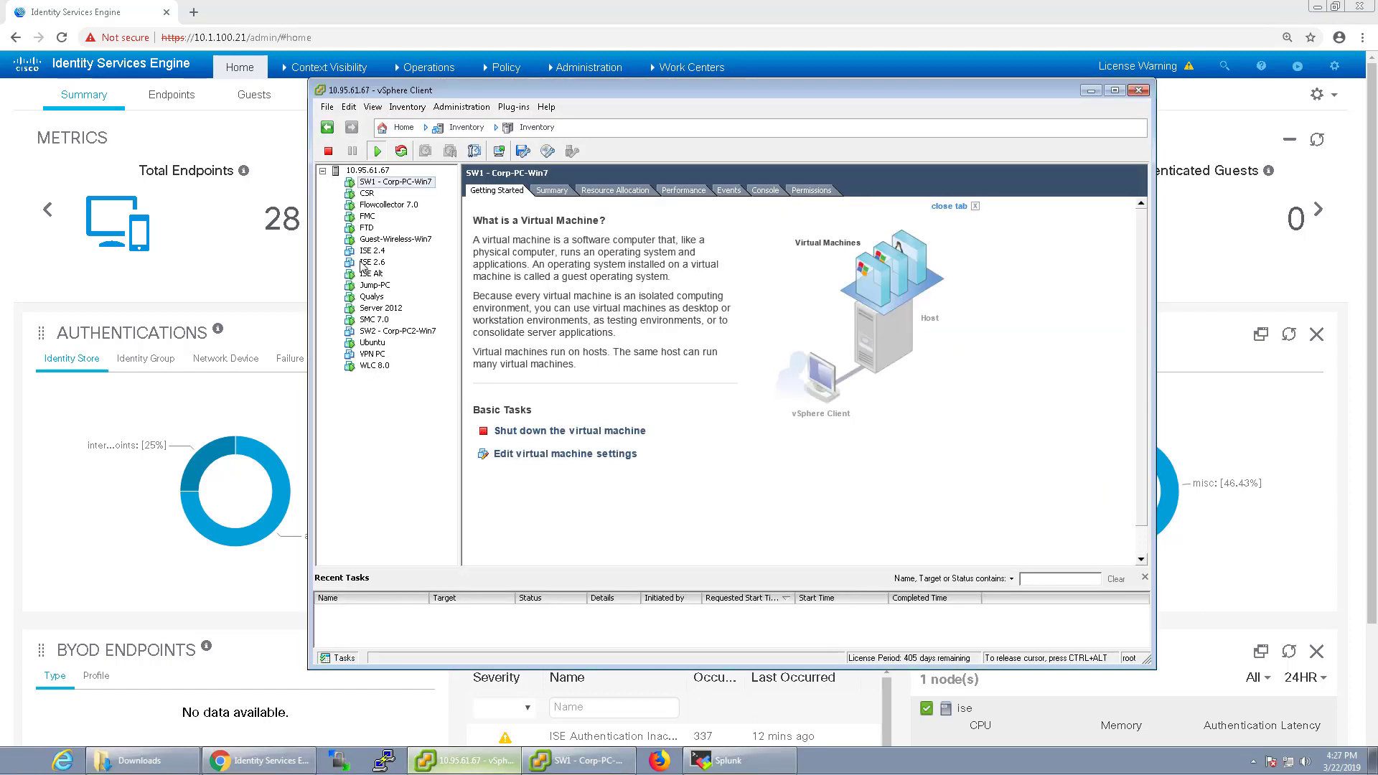
{"action": "left_click", "coordinate": [372, 298]}
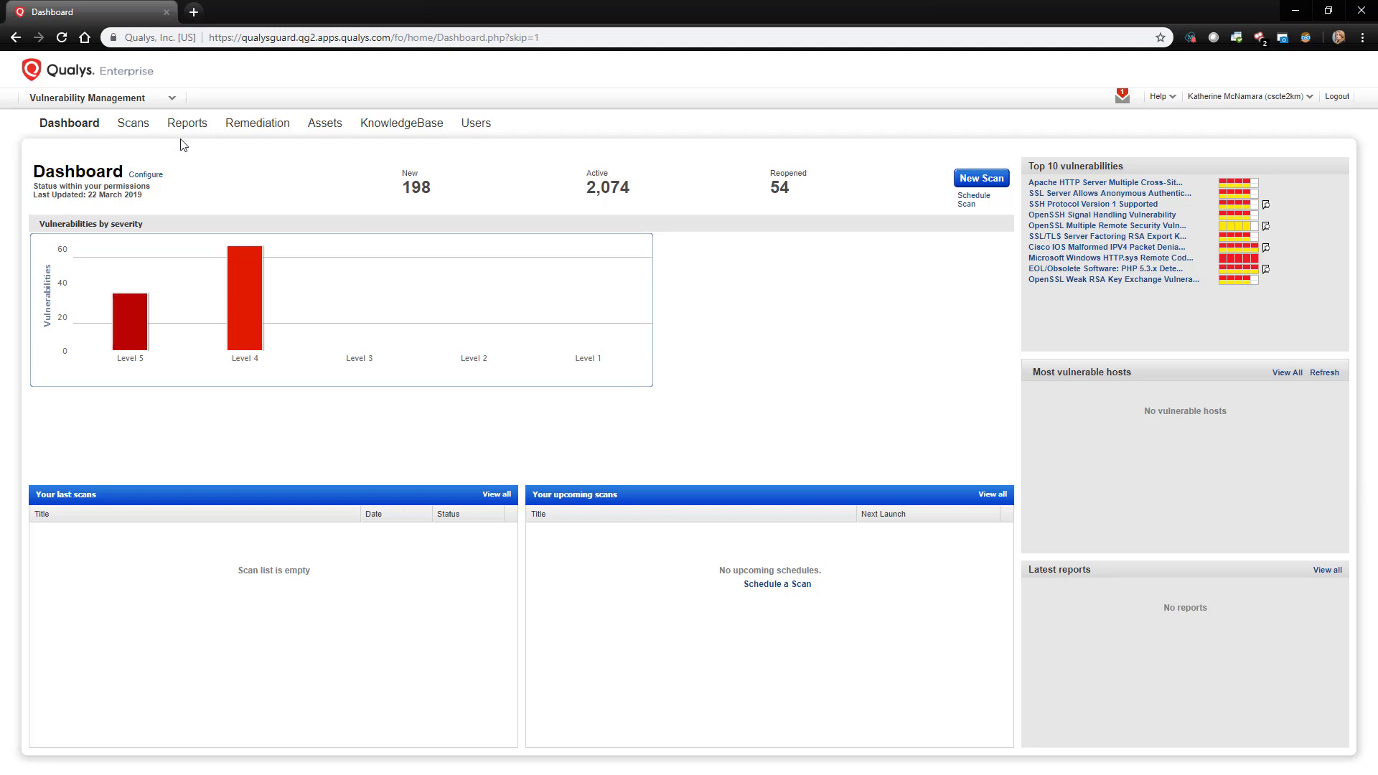
Step: List the Qualys scanner appliances under Scans > Appliances and view the New options
{"action": "left_click", "coordinate": [129, 131]}
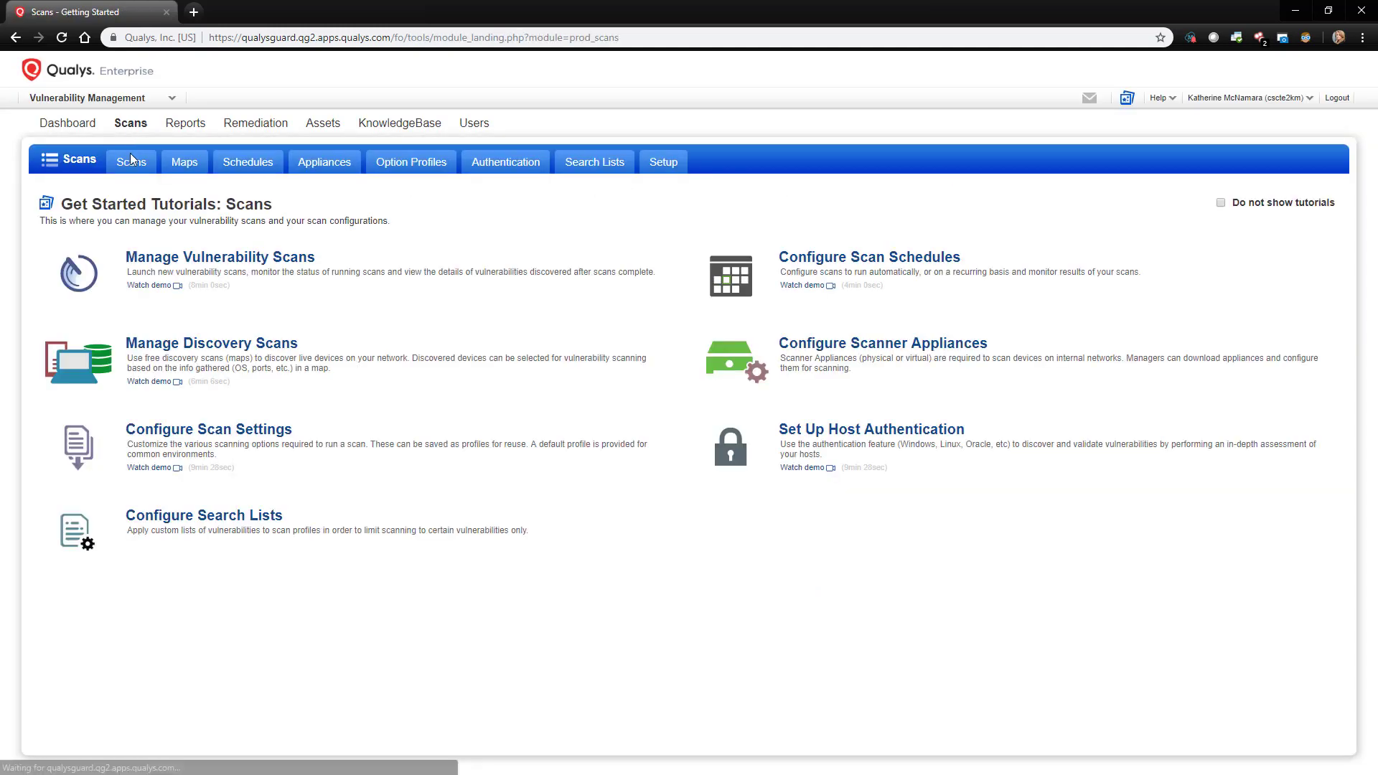
{"action": "left_click", "coordinate": [328, 165]}
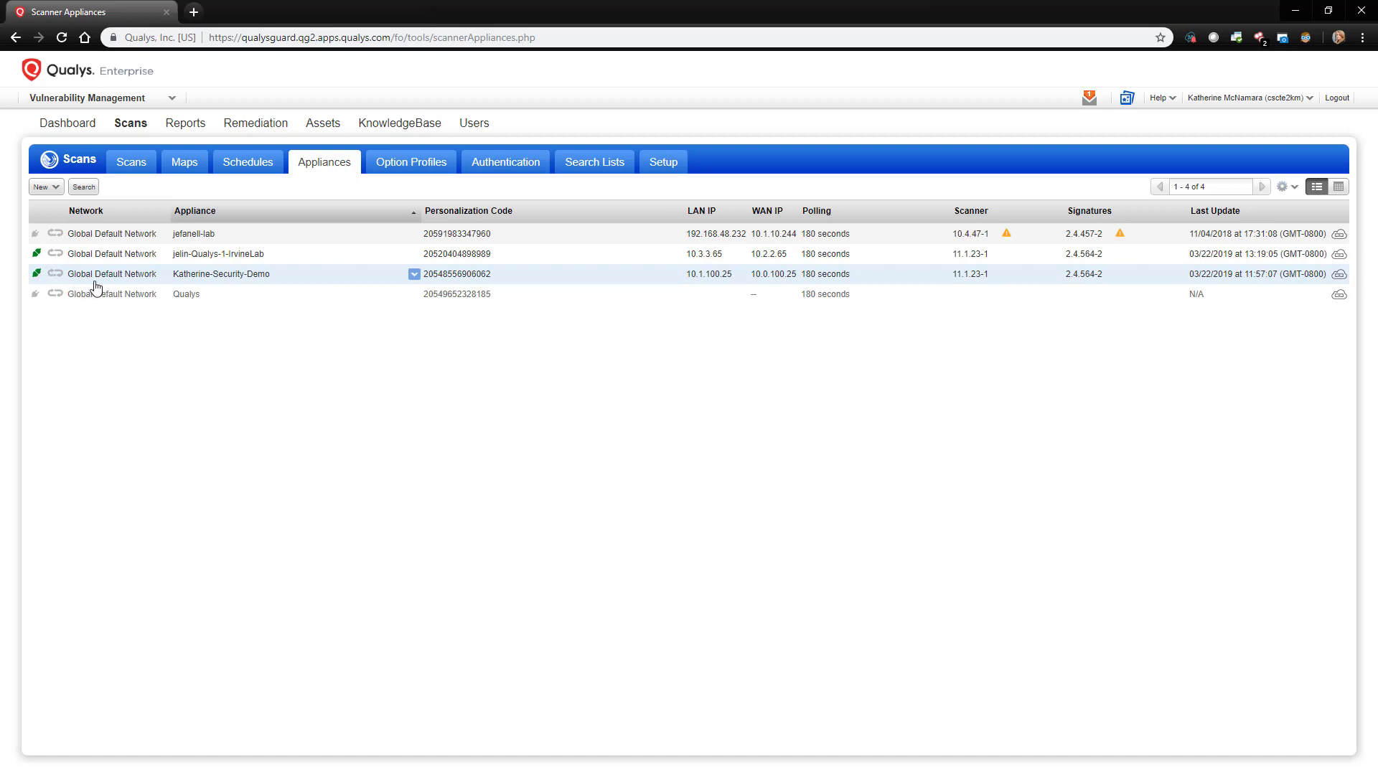
{"action": "left_click", "coordinate": [53, 188]}
Step: Enable CVSS scoring in the Qualys Reports > Setup CVSS settings and save
{"action": "left_click", "coordinate": [185, 125]}
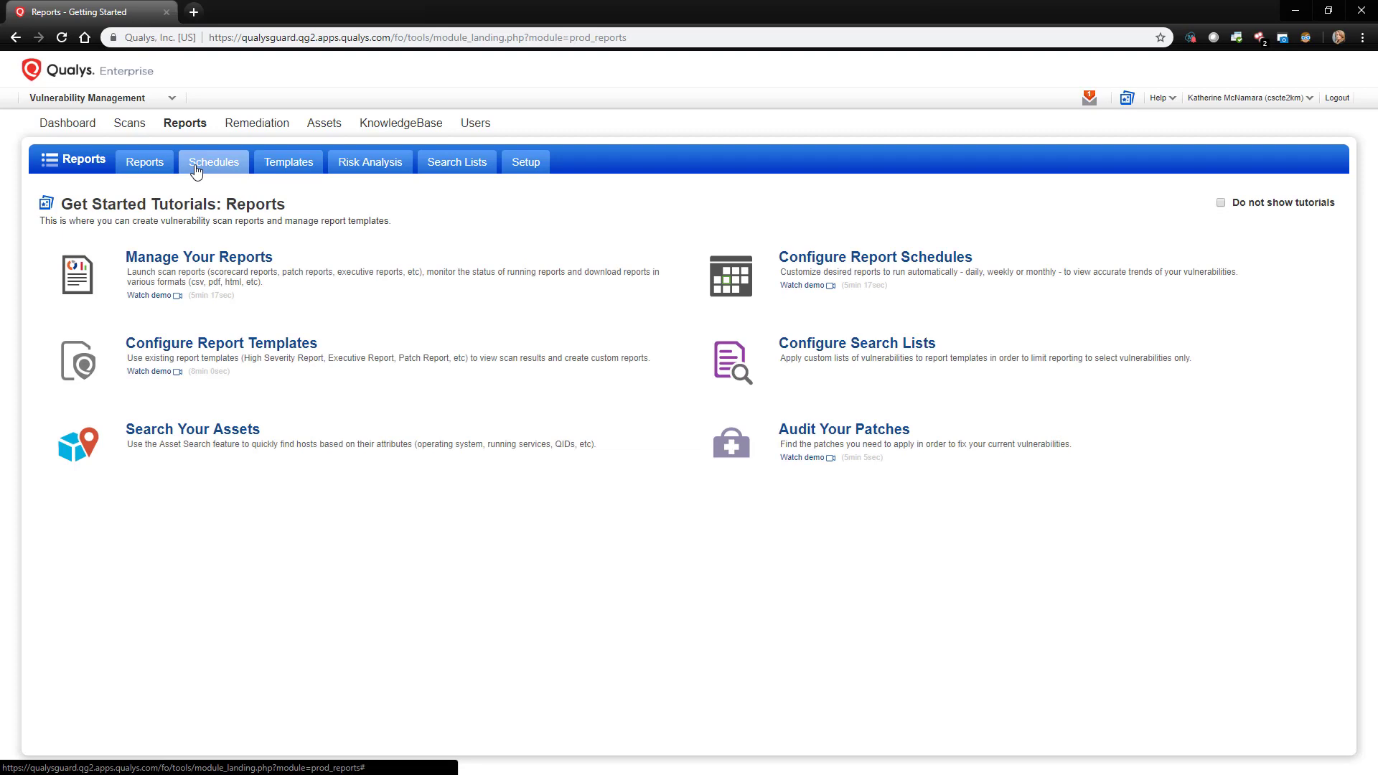
{"action": "left_click", "coordinate": [517, 163]}
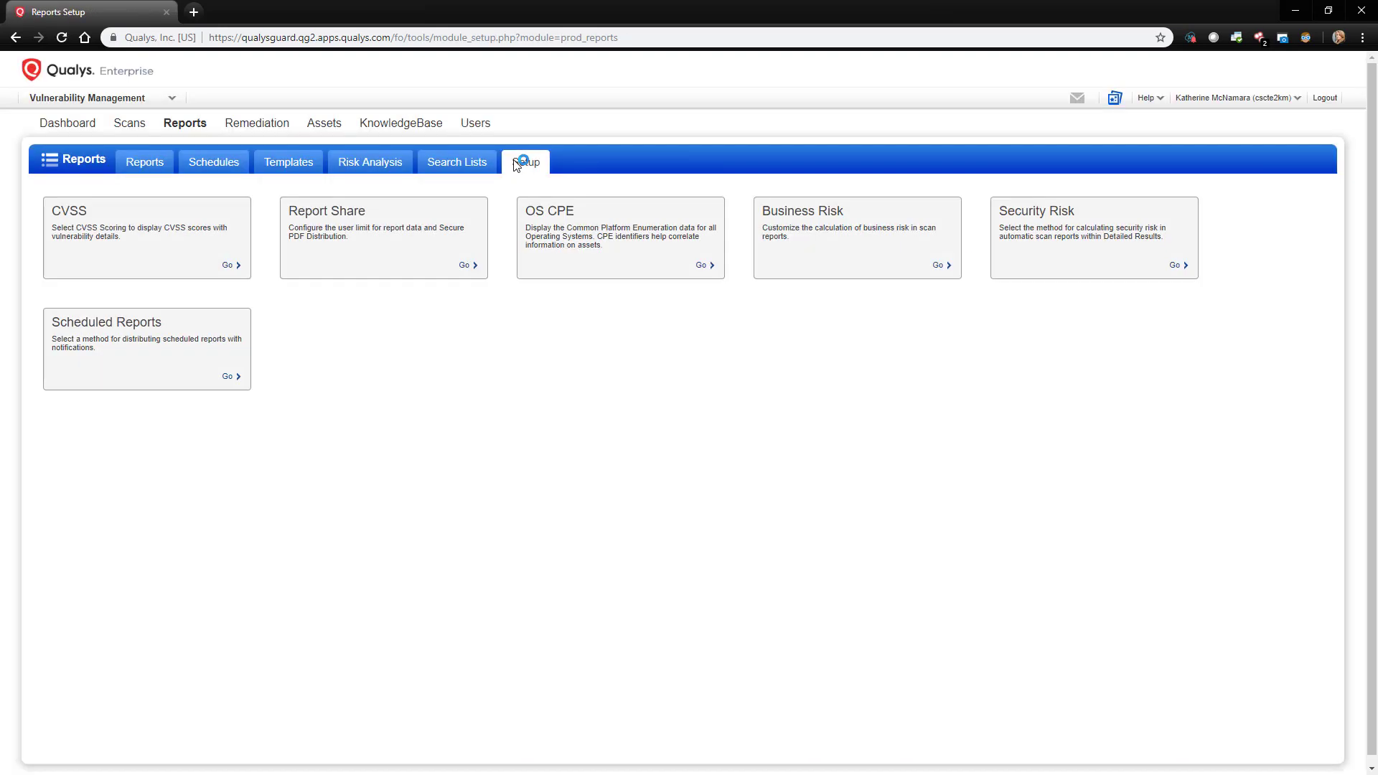
{"action": "left_click", "coordinate": [229, 266]}
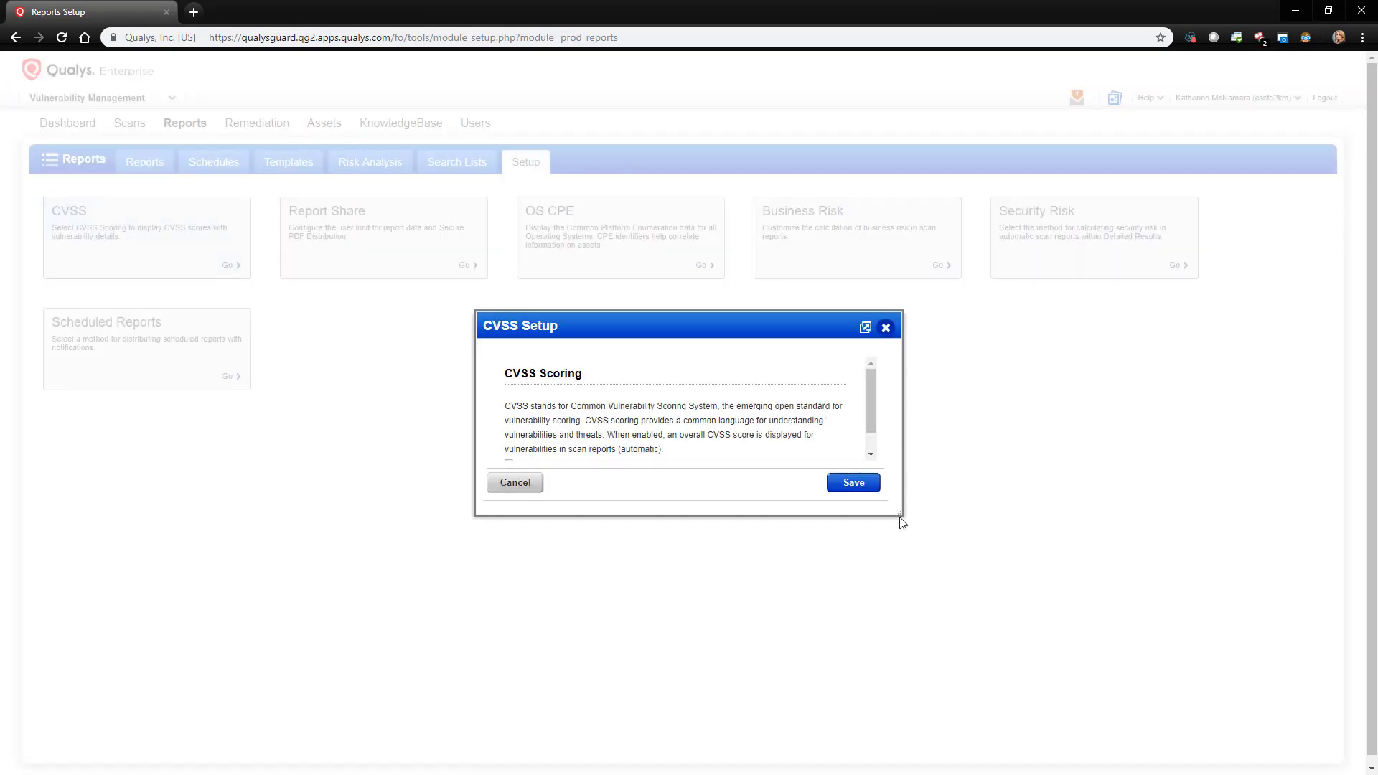
{"action": "left_click_drag", "start_coordinate": [902, 522], "coordinate": [980, 615]}
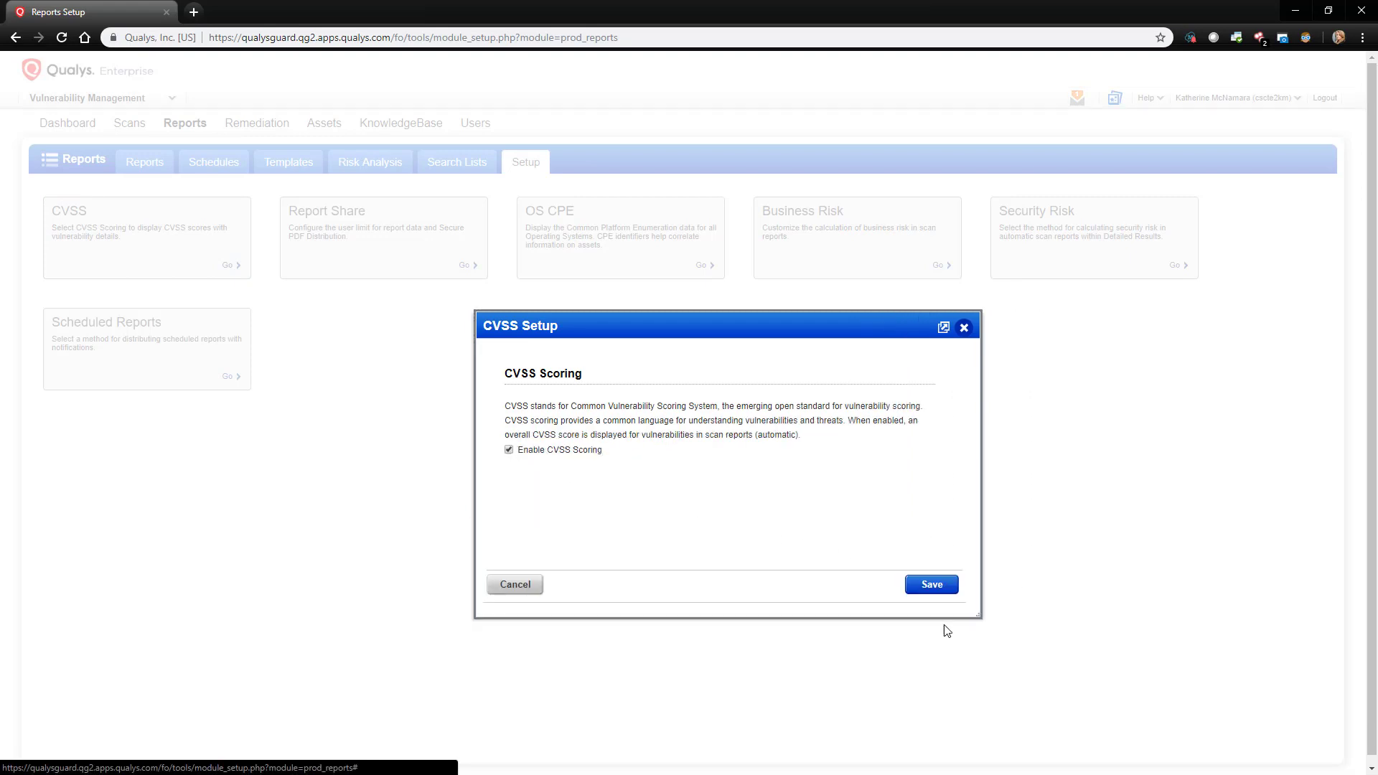
{"action": "left_click", "coordinate": [932, 584]}
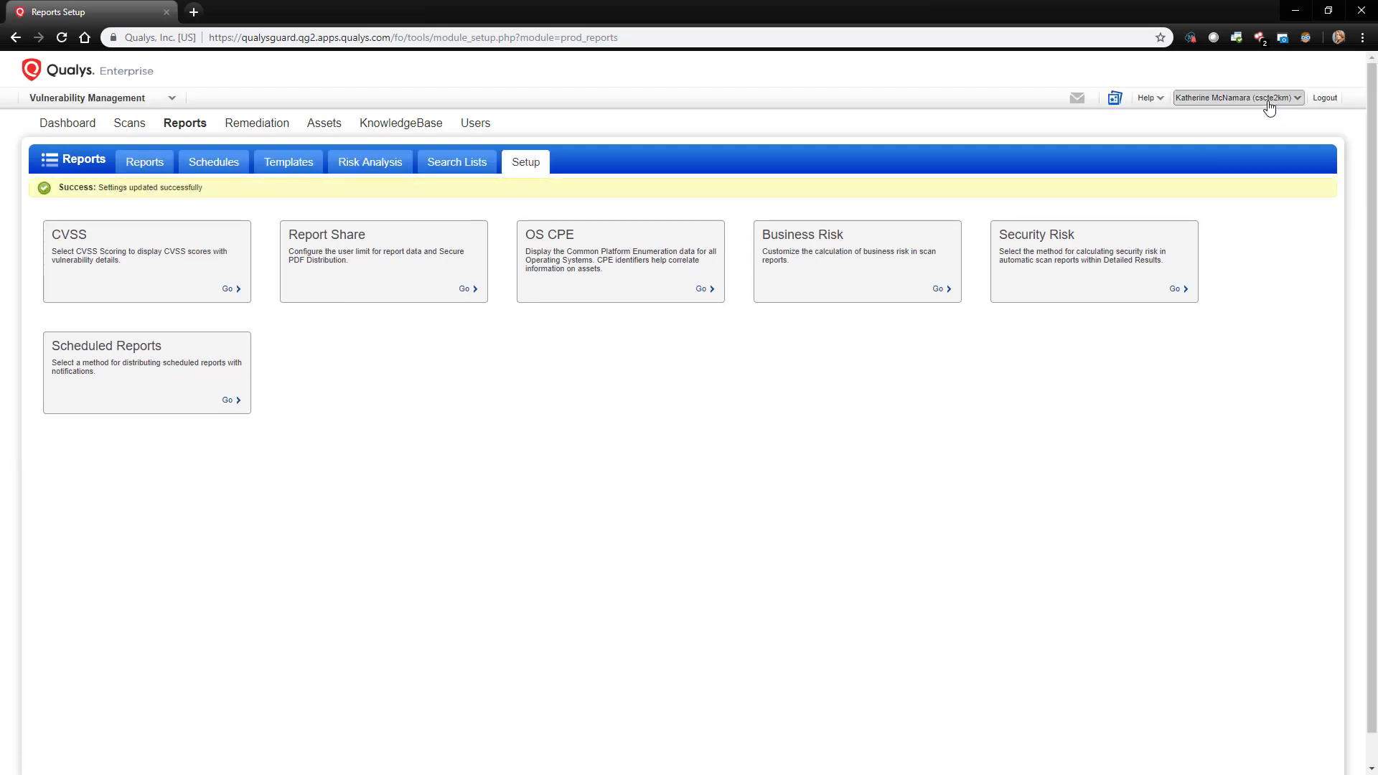
{"action": "left_click", "coordinate": [1264, 101]}
{"action": "left_click", "coordinate": [1233, 150]}
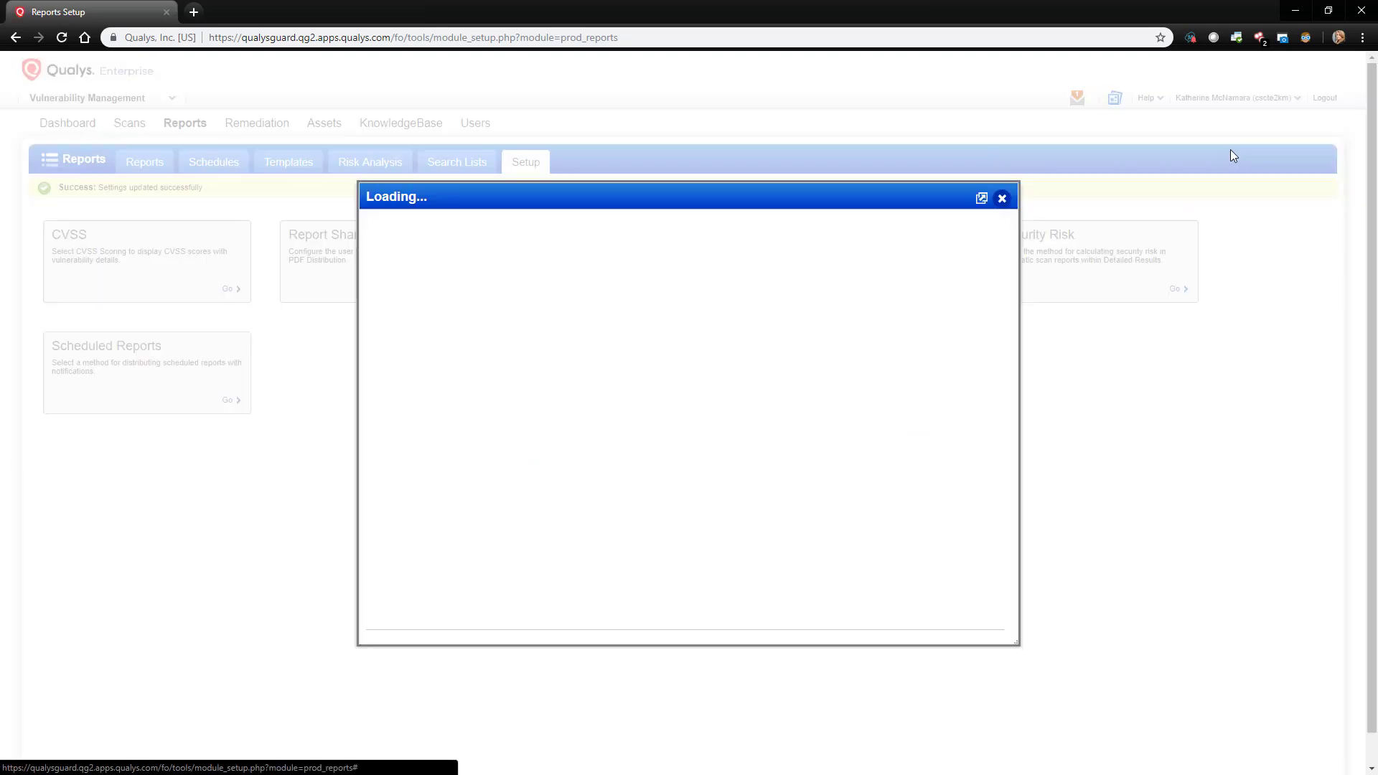
{"action": "left_click", "coordinate": [442, 324]}
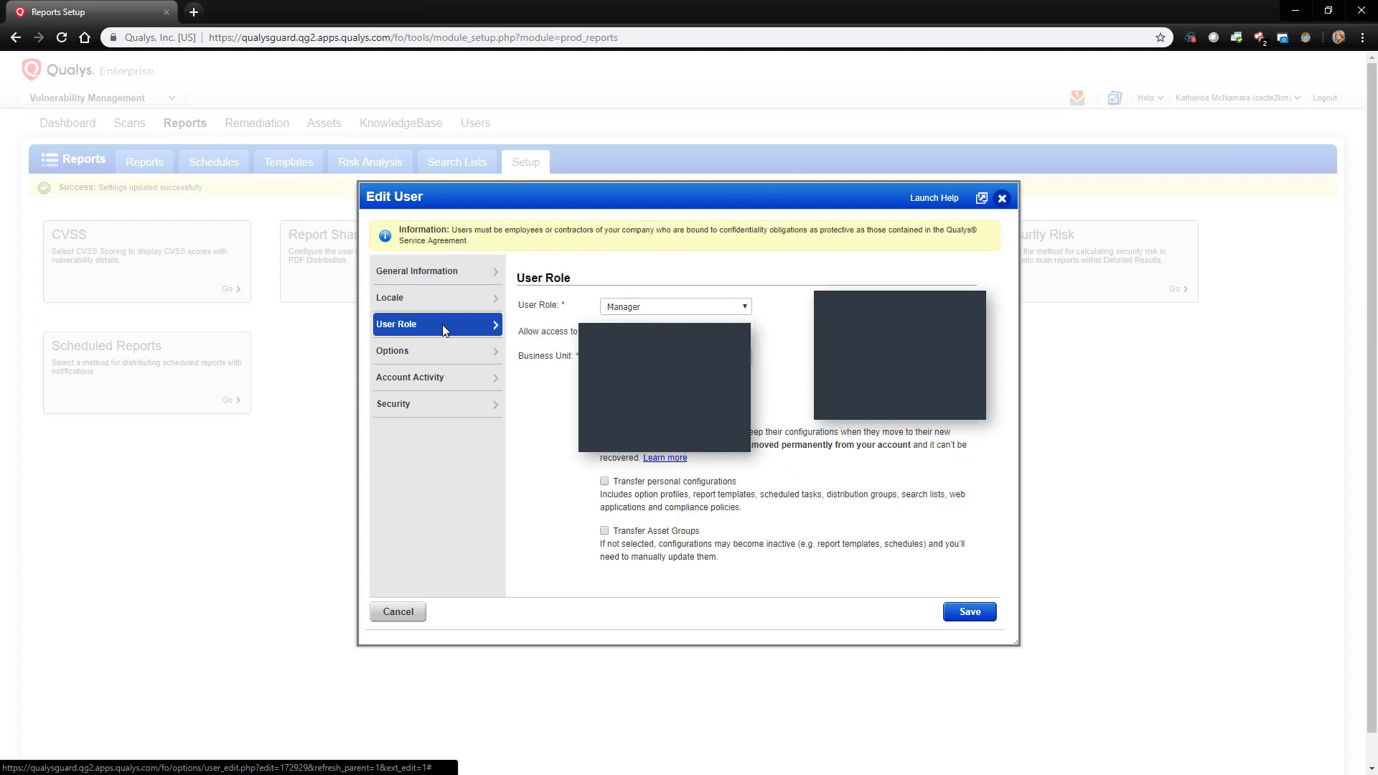
{"action": "left_click", "coordinate": [444, 280]}
{"action": "left_click", "coordinate": [458, 324]}
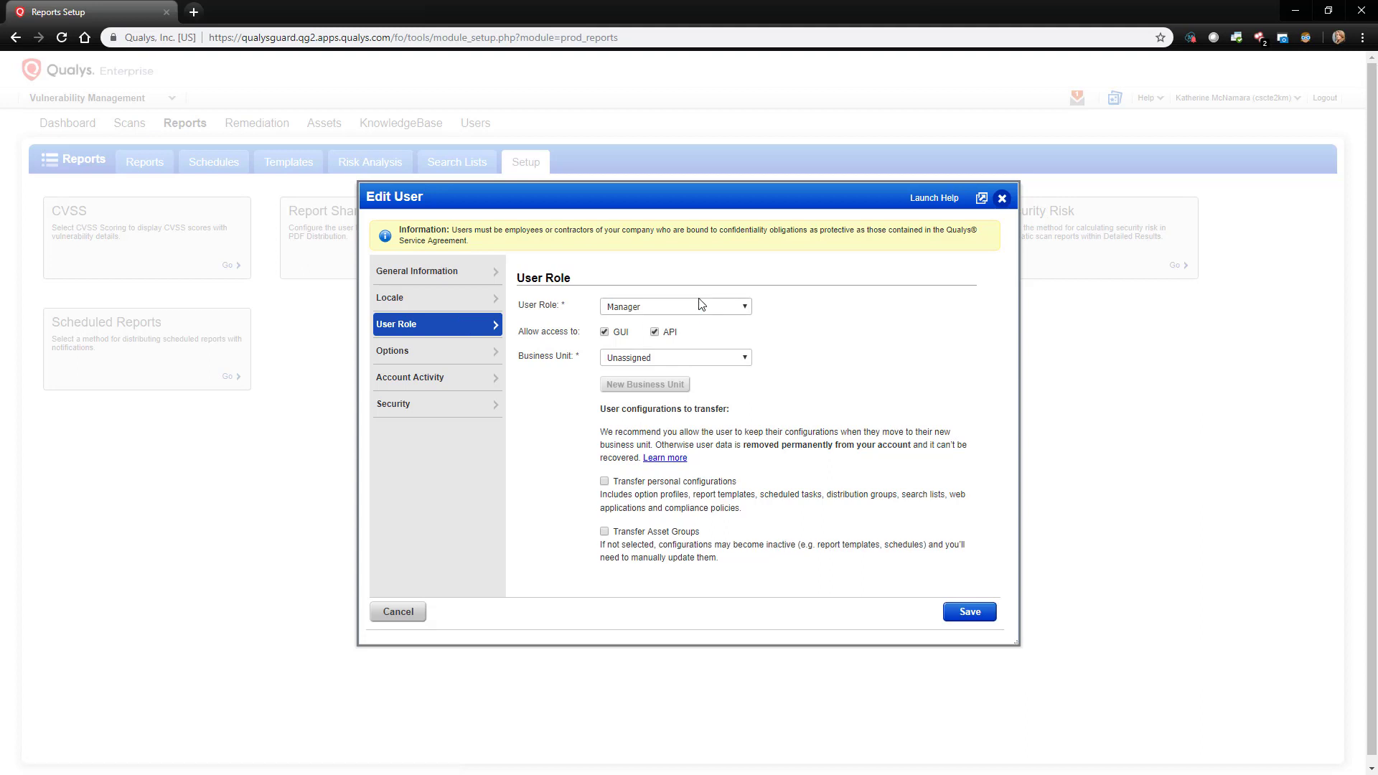
{"action": "left_click", "coordinate": [1002, 200]}
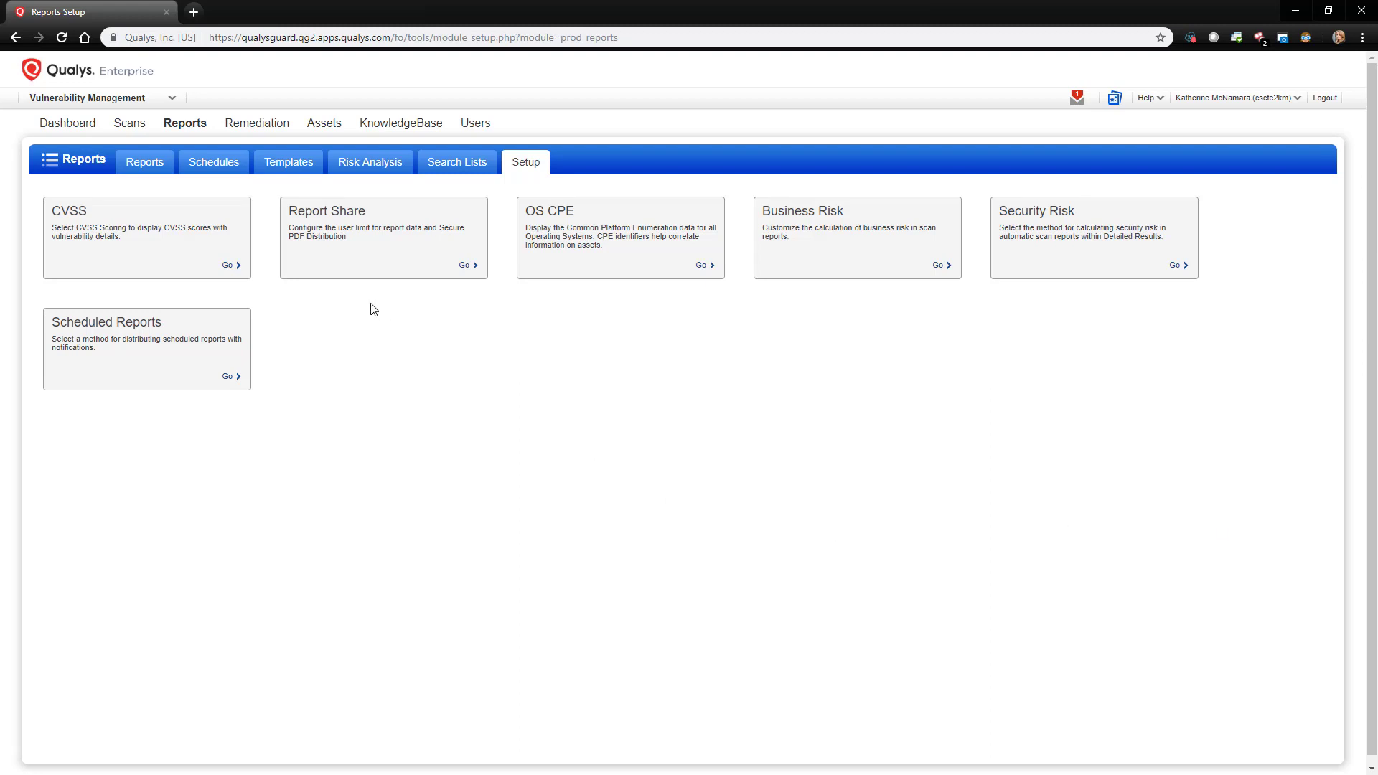
Step: Add IP-tracked hosts for range 10.1.100.0-10.1.100.255 under Assets > Host Assets
{"action": "left_click", "coordinate": [337, 127]}
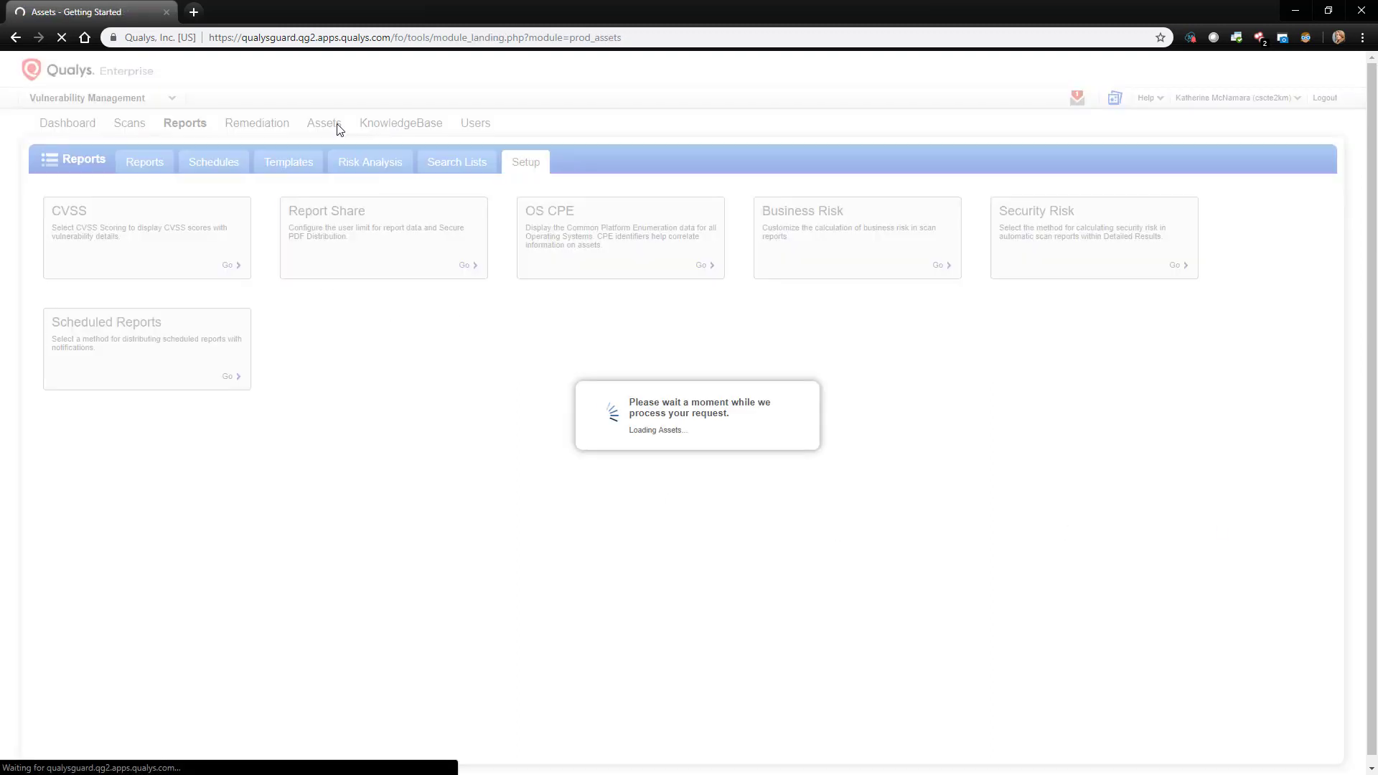
{"action": "left_click", "coordinate": [245, 168]}
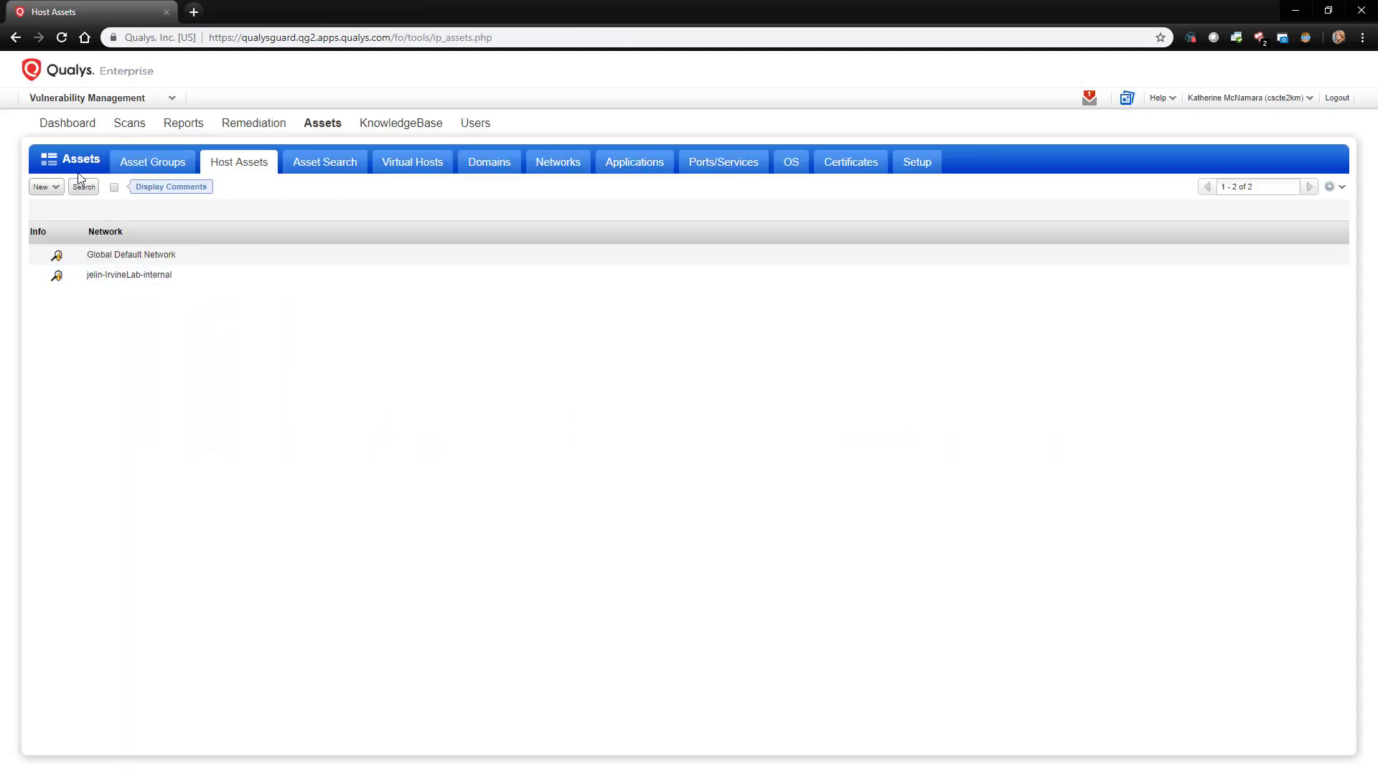
{"action": "left_click", "coordinate": [52, 186]}
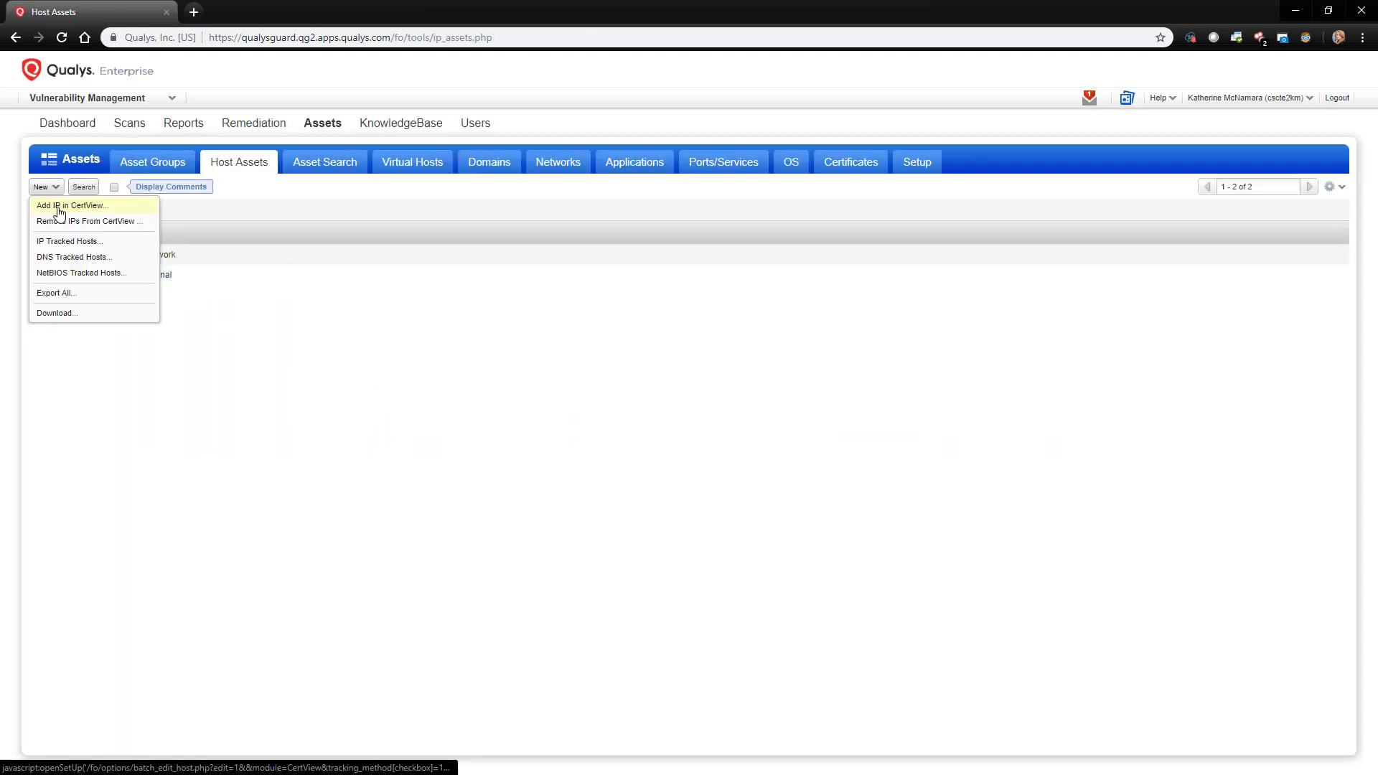
{"action": "left_click", "coordinate": [74, 247]}
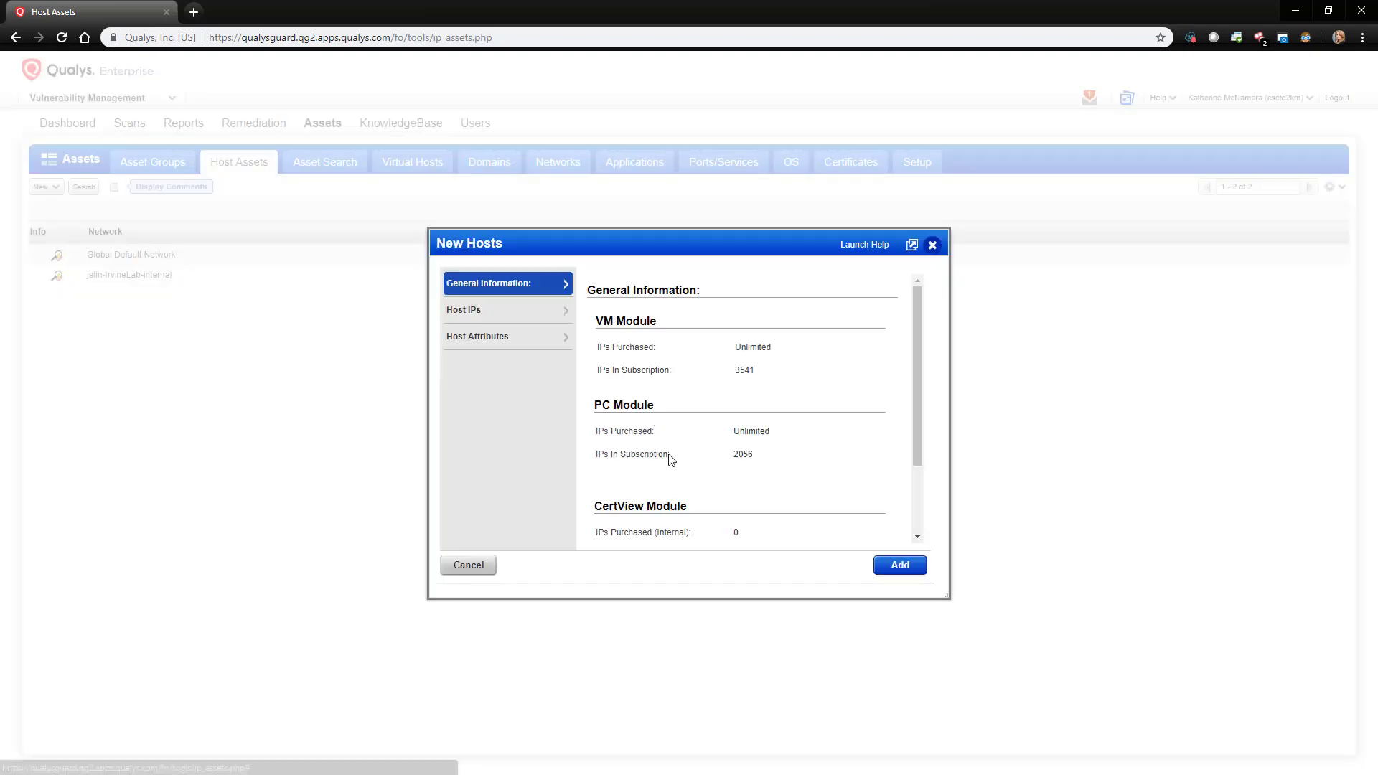
{"action": "left_click", "coordinate": [492, 314]}
{"action": "left_click", "coordinate": [750, 453]}
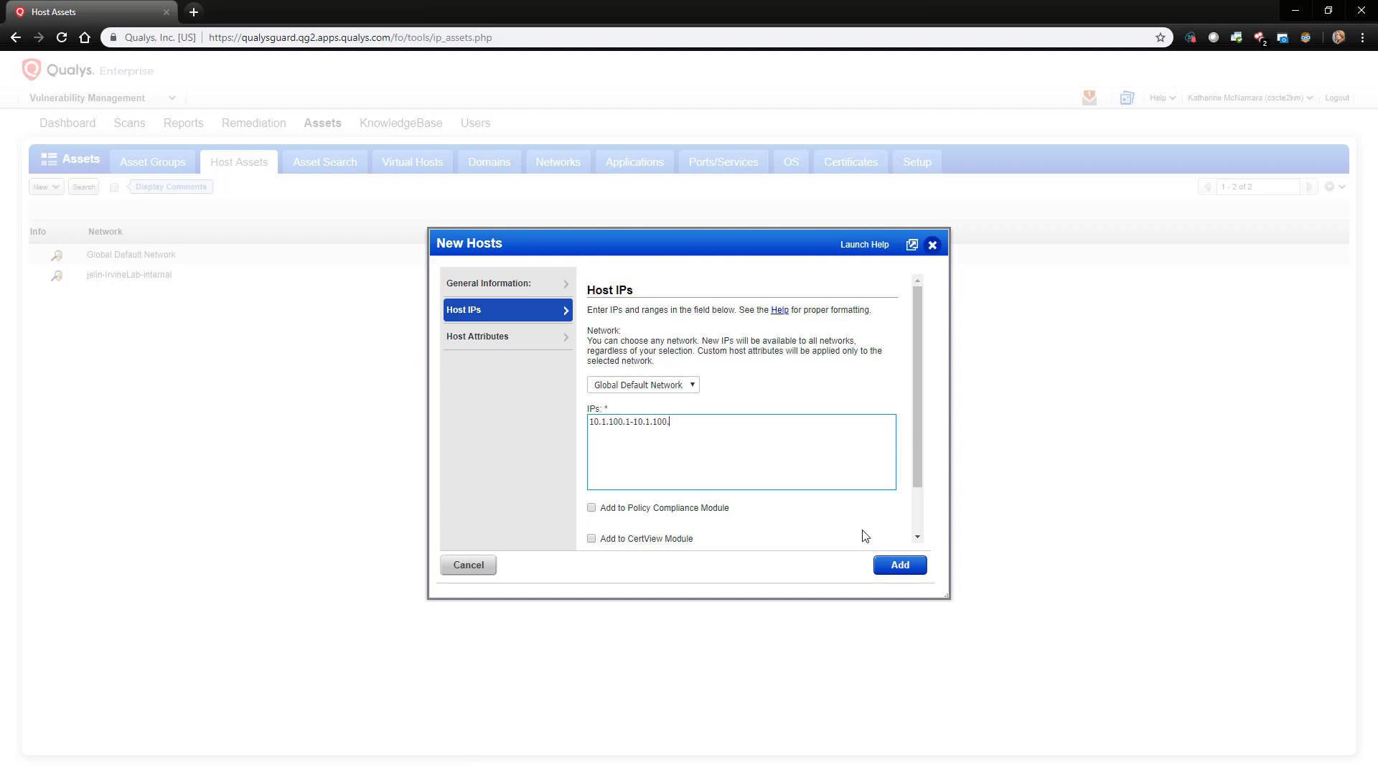
{"action": "left_click", "coordinate": [897, 564]}
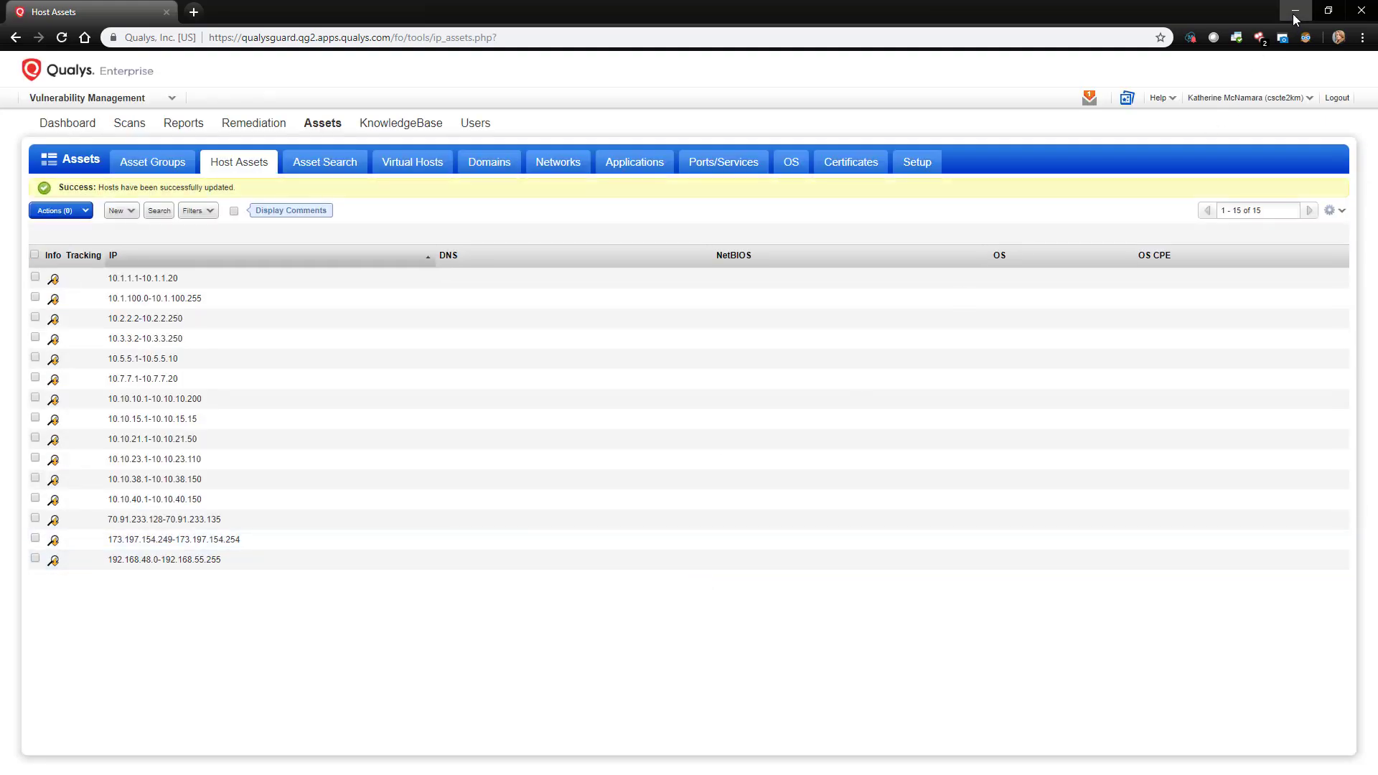
Step: Open the ise node from Administration > System > Deployment and review its enabled services
{"action": "left_click", "coordinate": [1294, 13]}
{"action": "left_click", "coordinate": [585, 67]}
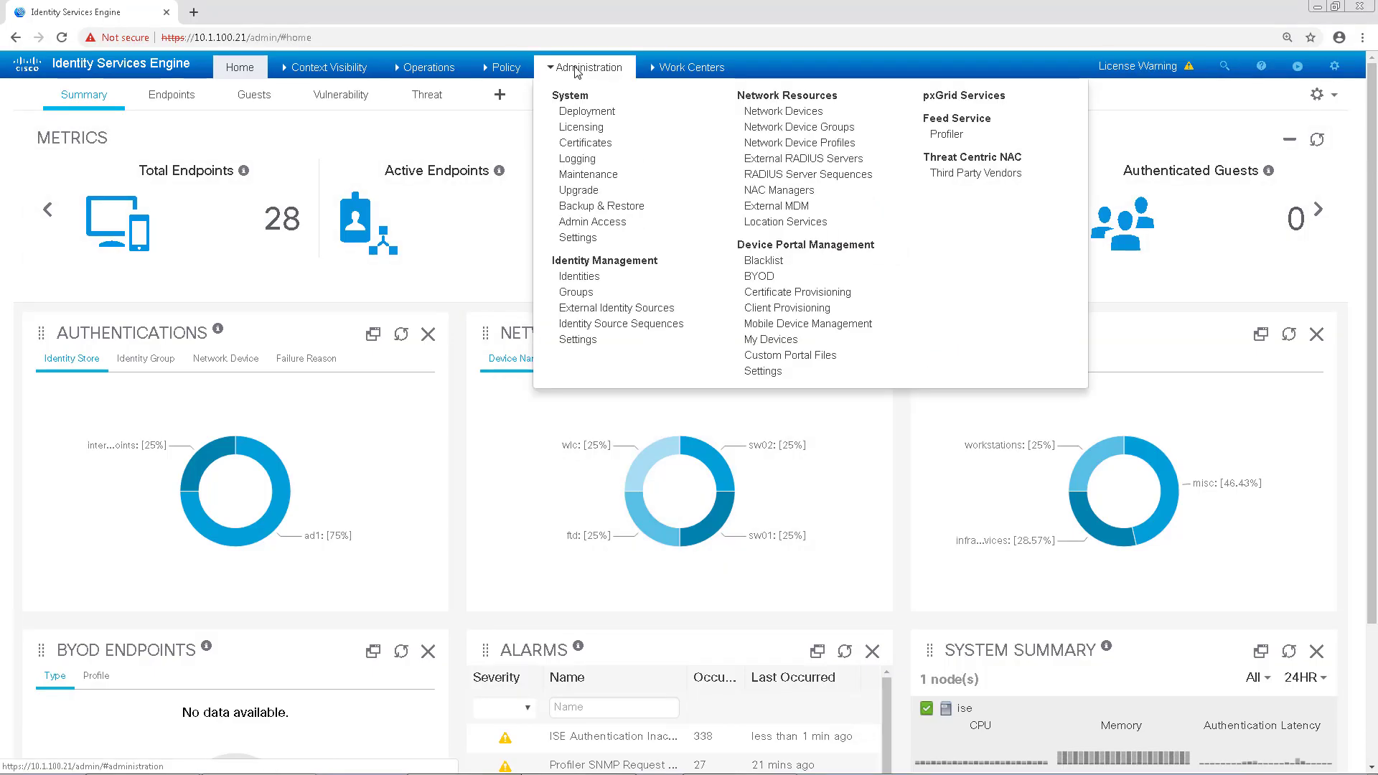
{"action": "left_click", "coordinate": [609, 113]}
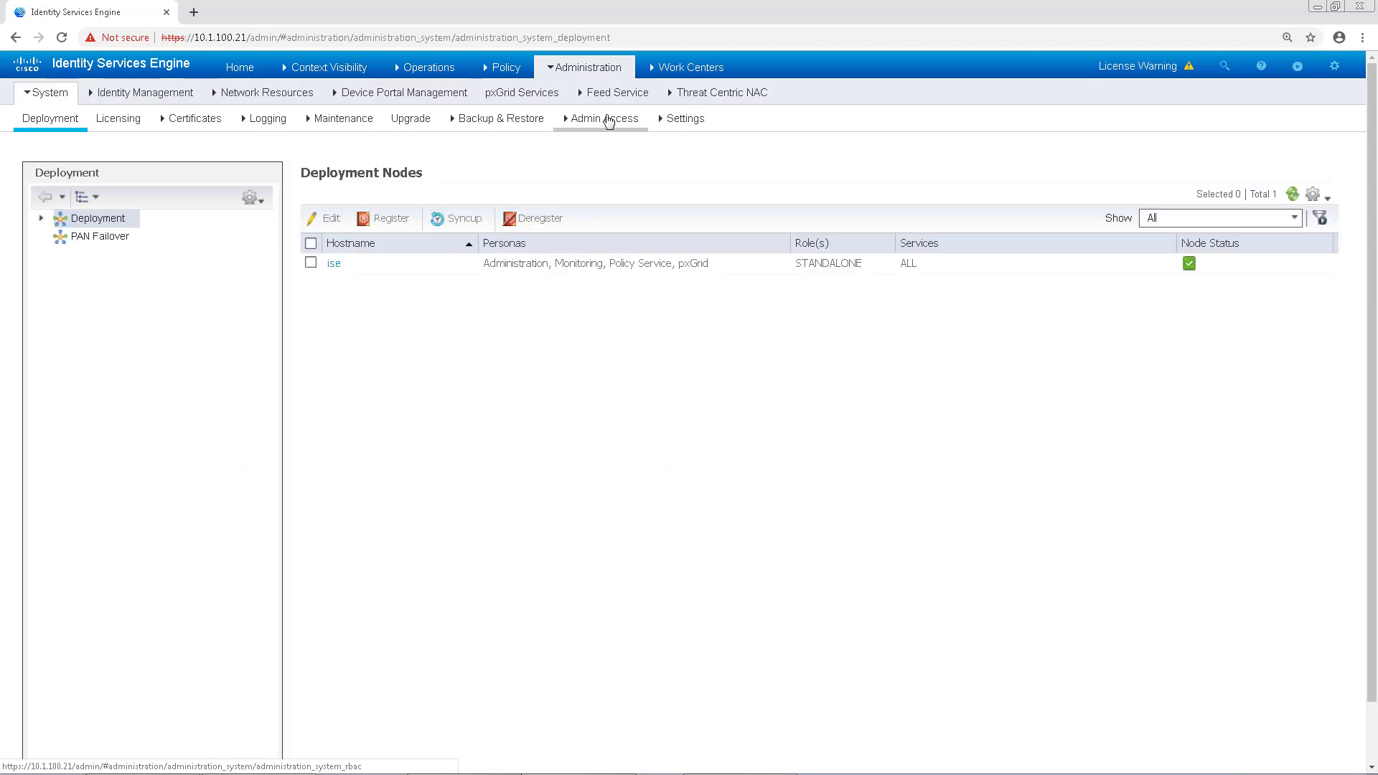
{"action": "left_click", "coordinate": [334, 264]}
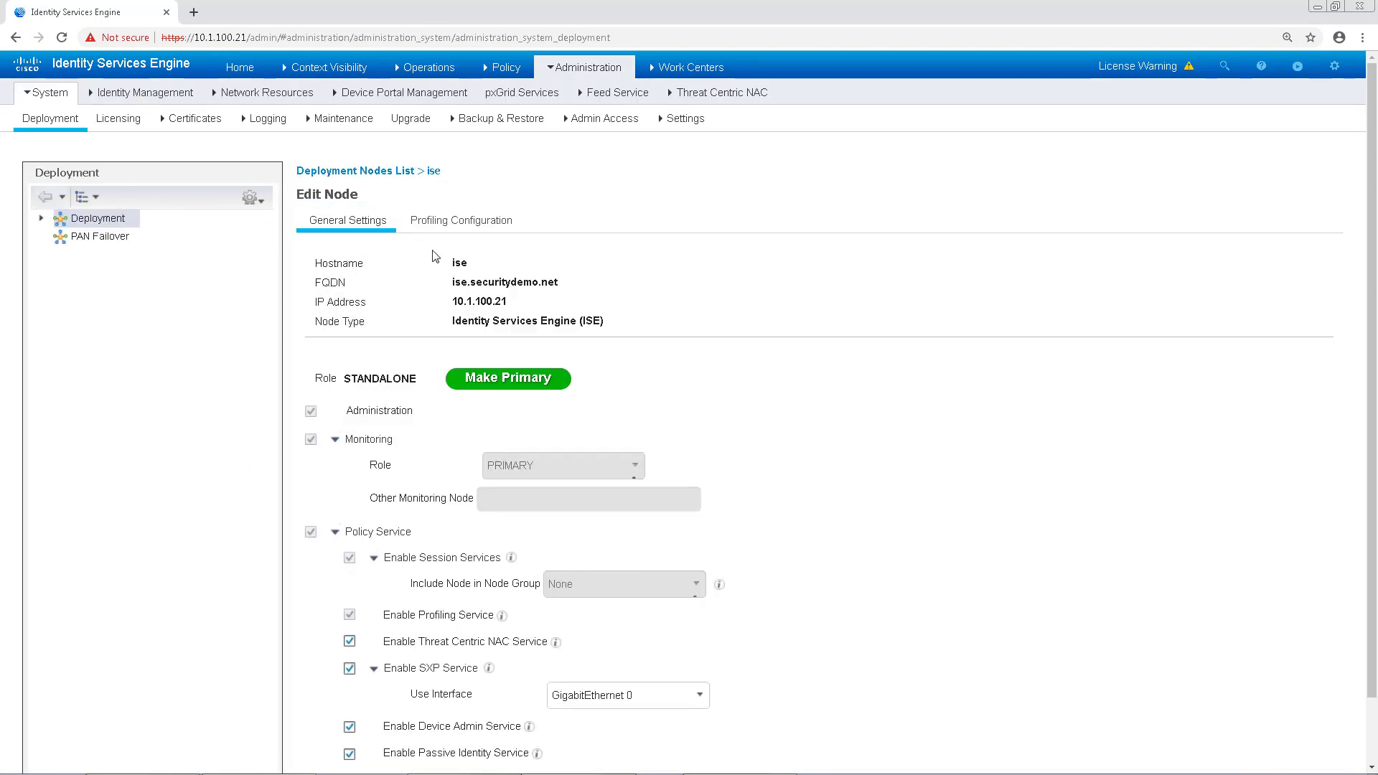
{"action": "left_click", "coordinate": [471, 221]}
{"action": "left_click", "coordinate": [386, 222]}
{"action": "scroll", "coordinate": [502, 406], "scroll_direction": "down", "scroll_amount": 1}
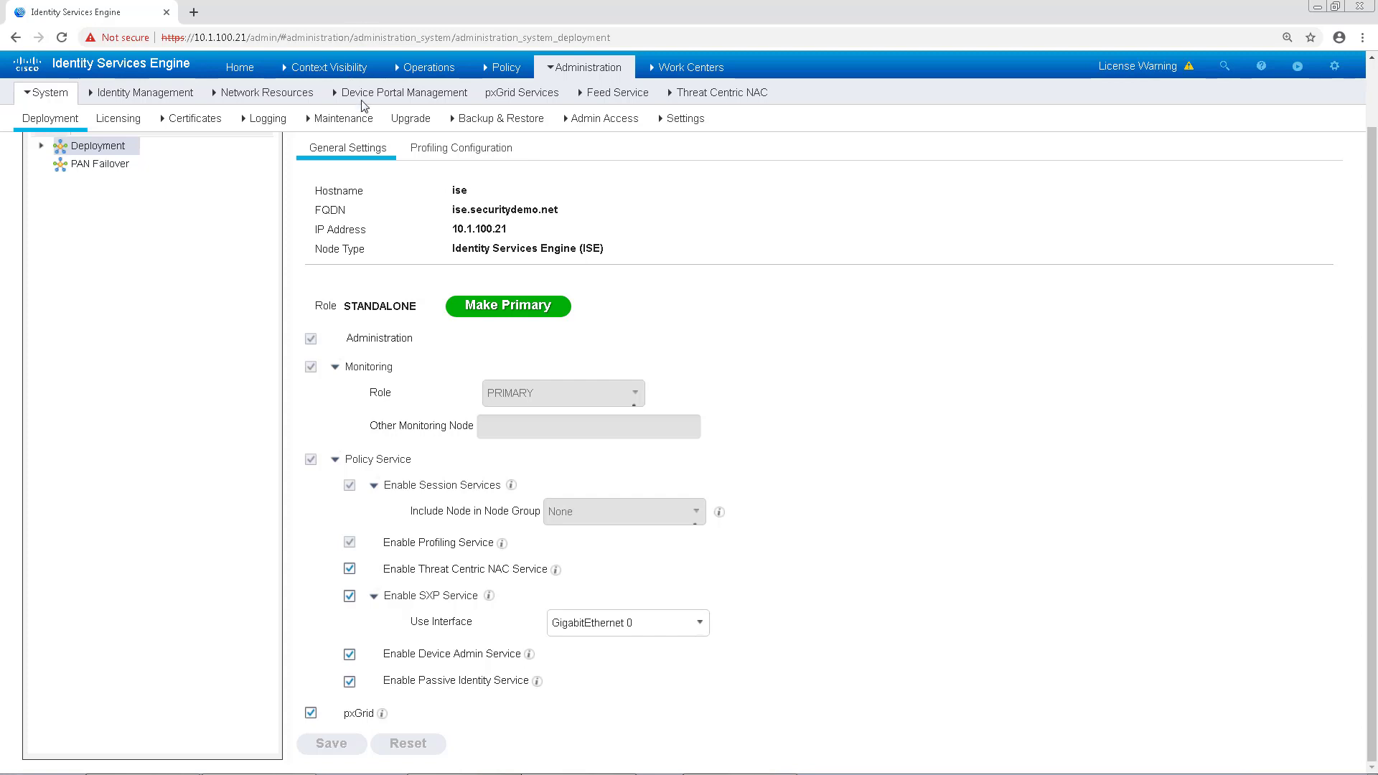
Step: Add and save a new Qualys : VA vendor instance under Threat Centric NAC
{"action": "left_click", "coordinate": [683, 95]}
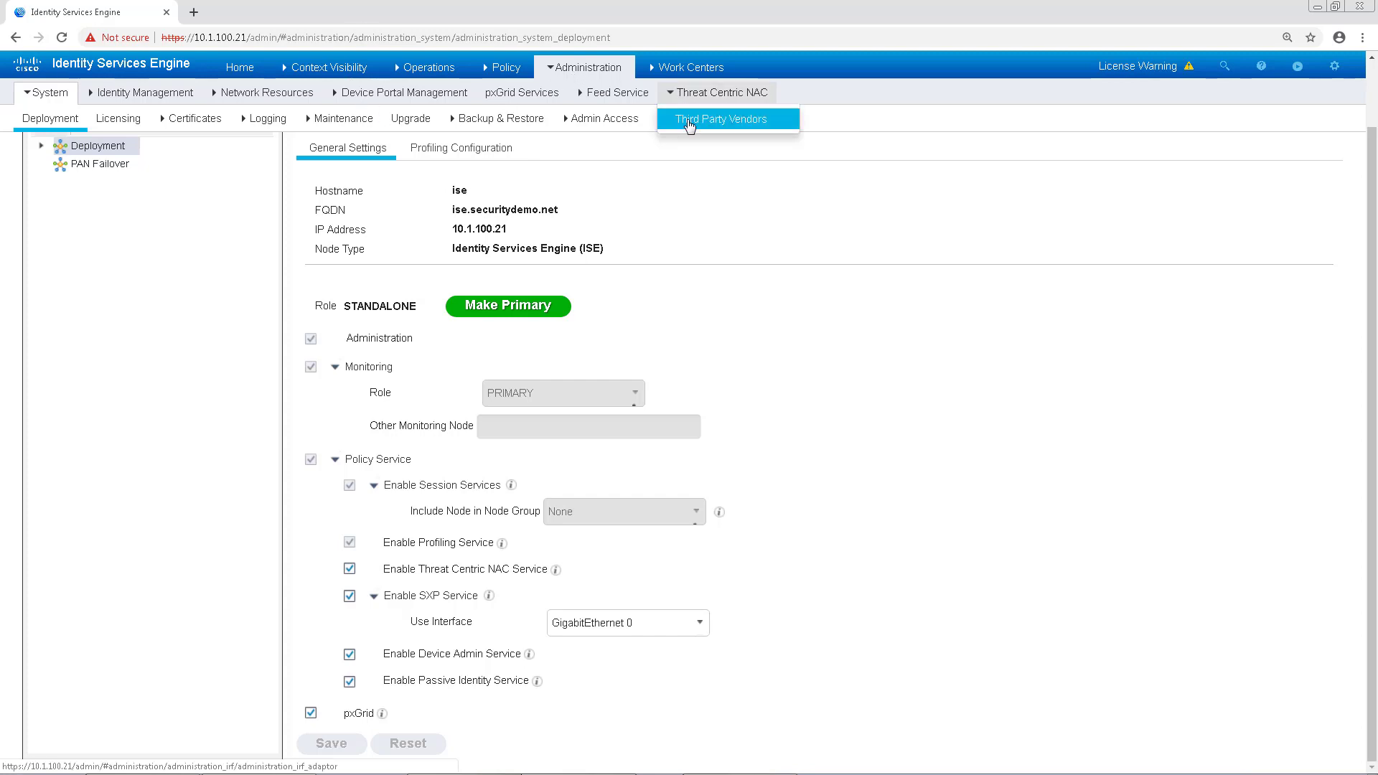
{"action": "left_click", "coordinate": [689, 122]}
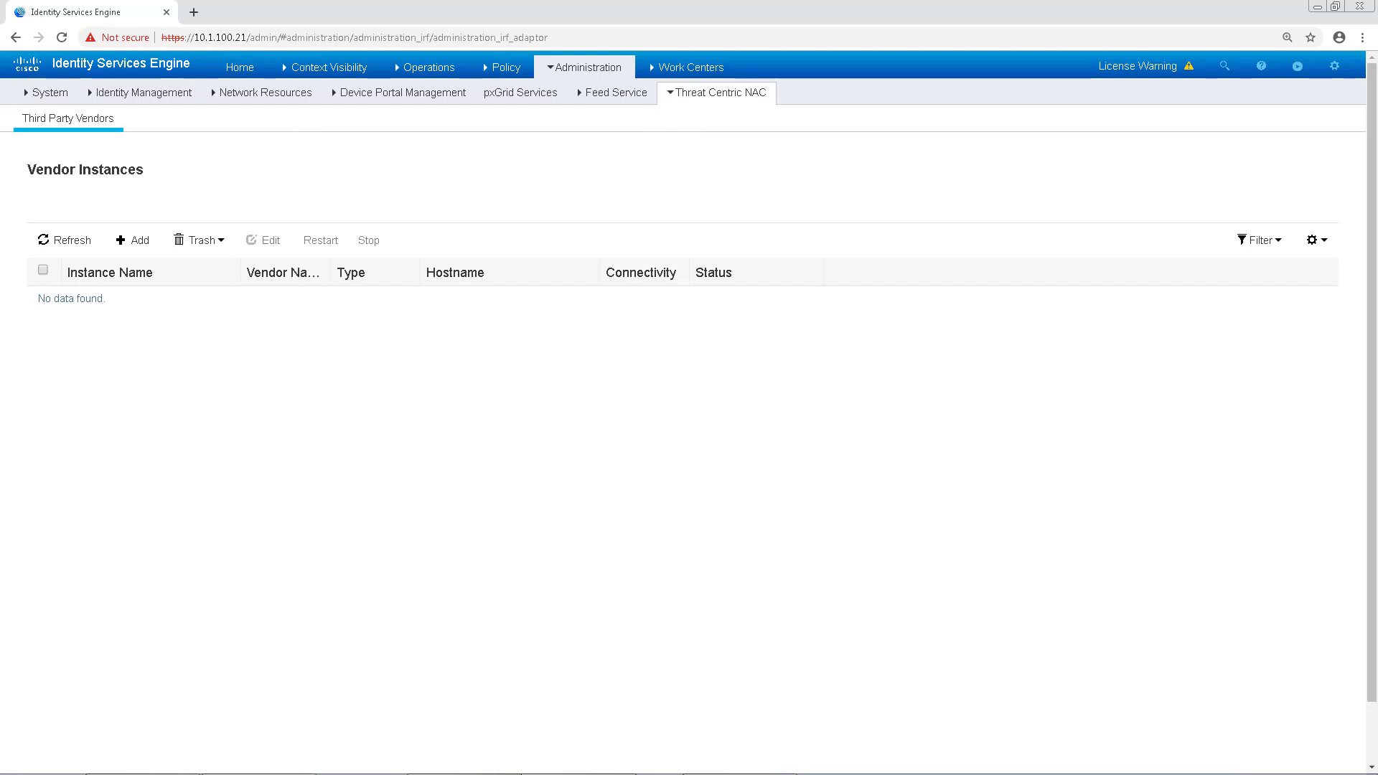
{"action": "left_click", "coordinate": [125, 240]}
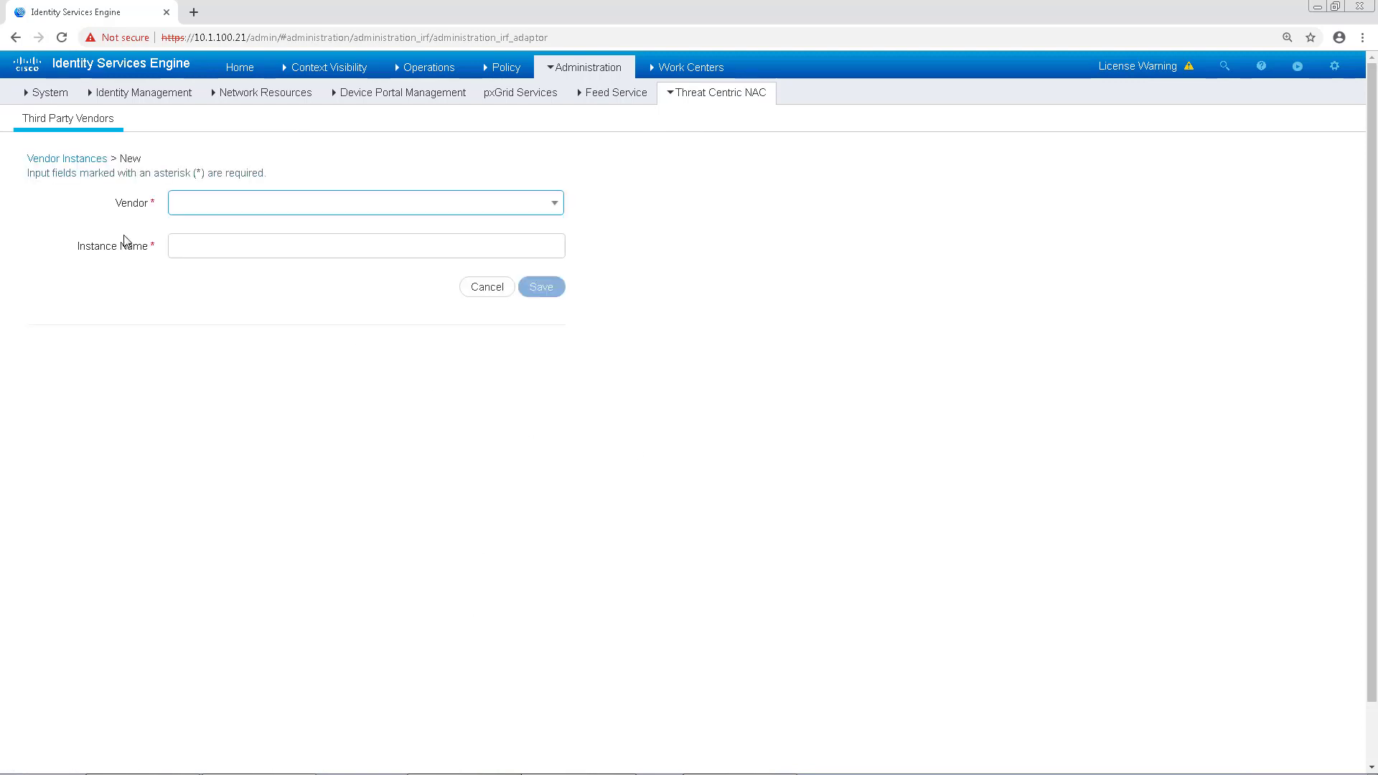
{"action": "left_click", "coordinate": [264, 215]}
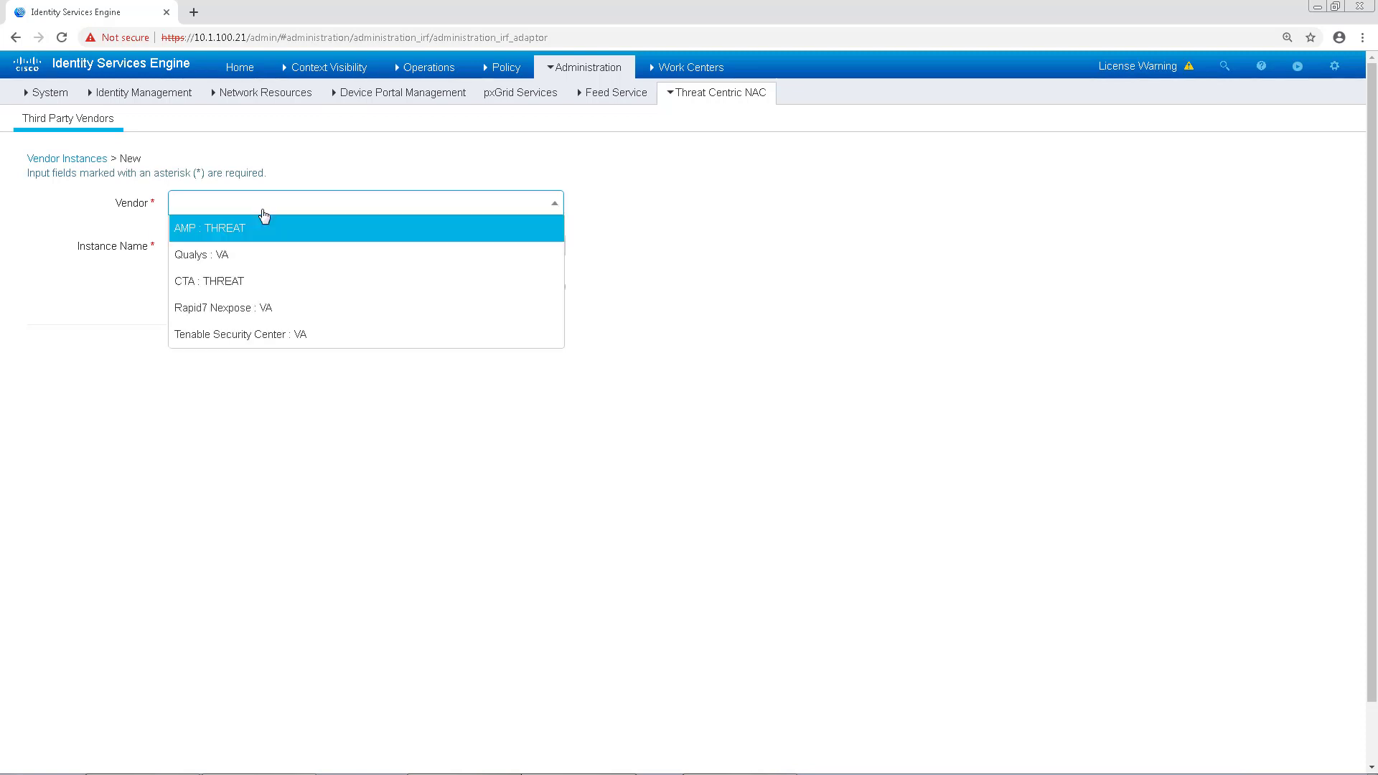
{"action": "left_click", "coordinate": [224, 264]}
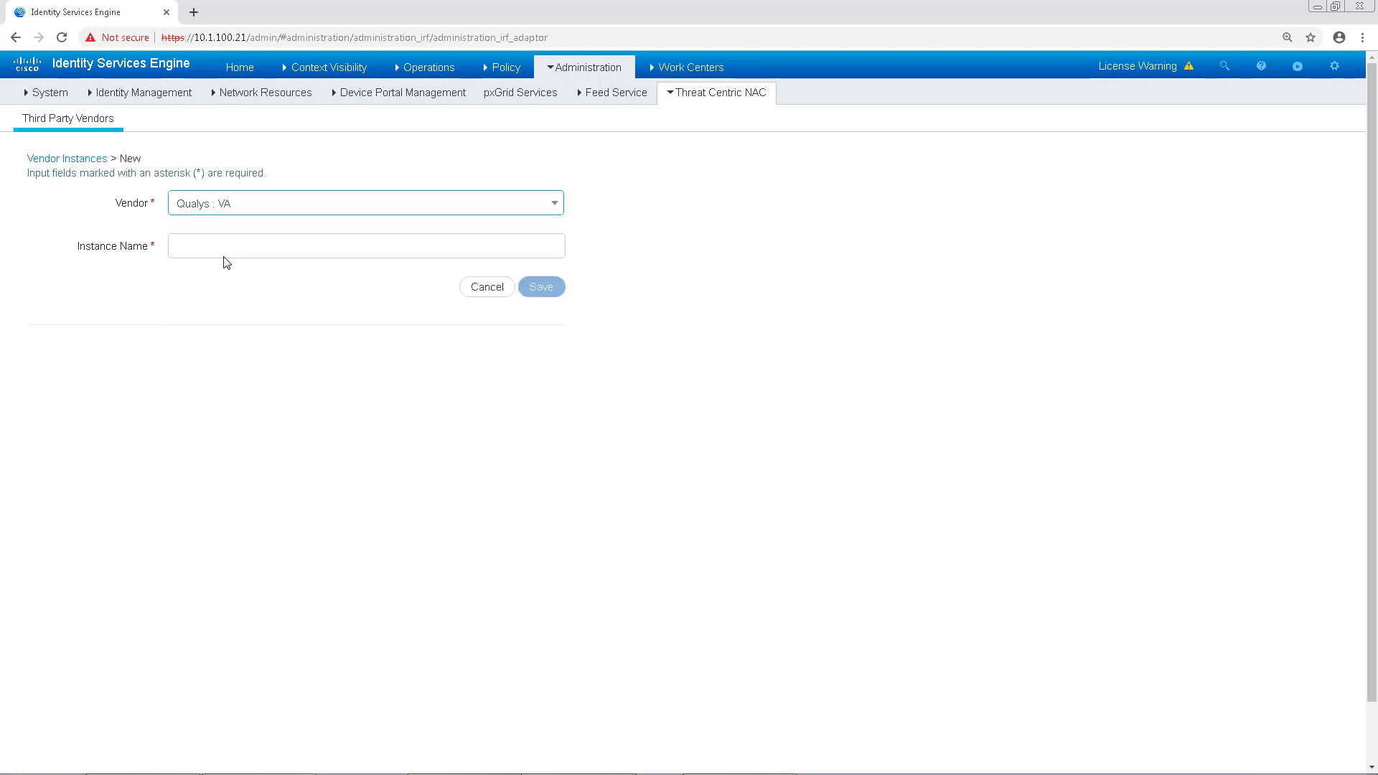
{"action": "left_click", "coordinate": [231, 250]}
{"action": "type", "text": "Qualys"}
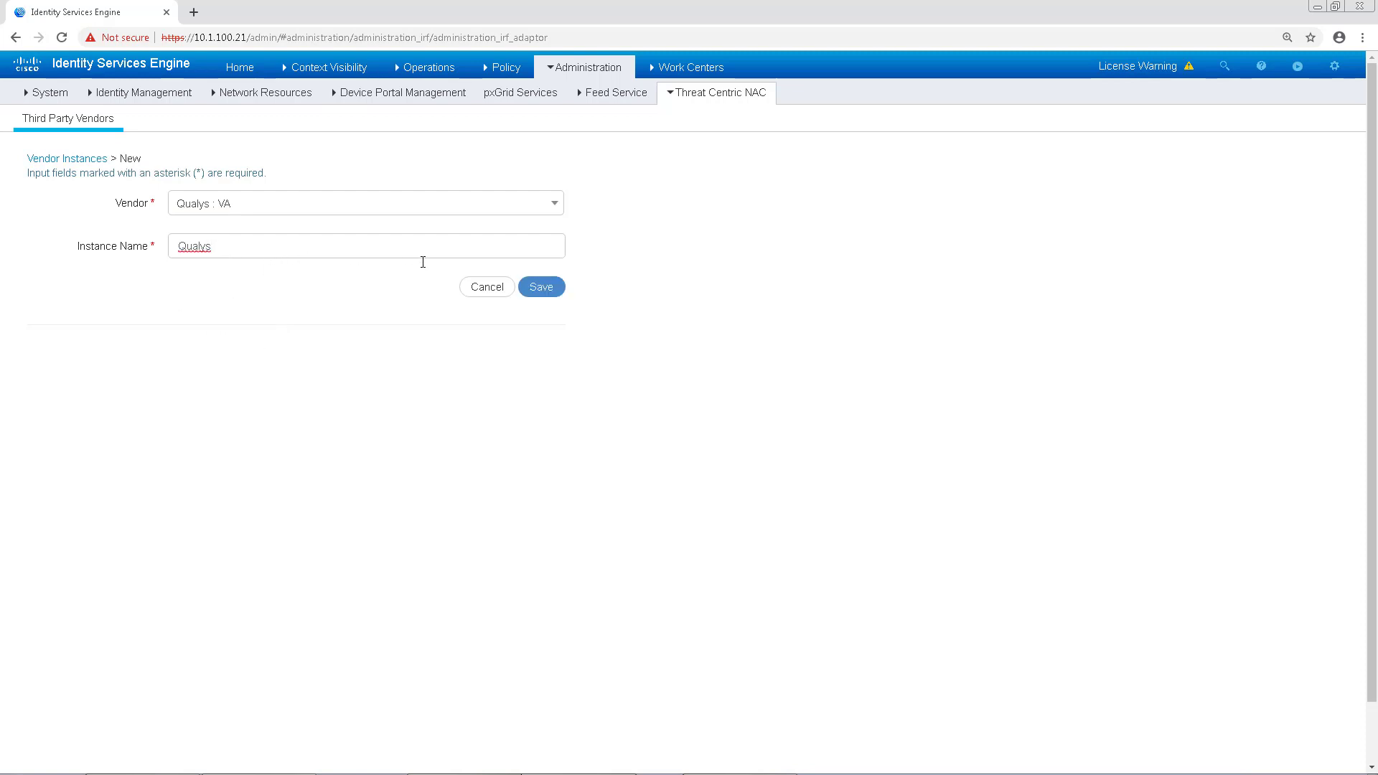
{"action": "left_click", "coordinate": [539, 287]}
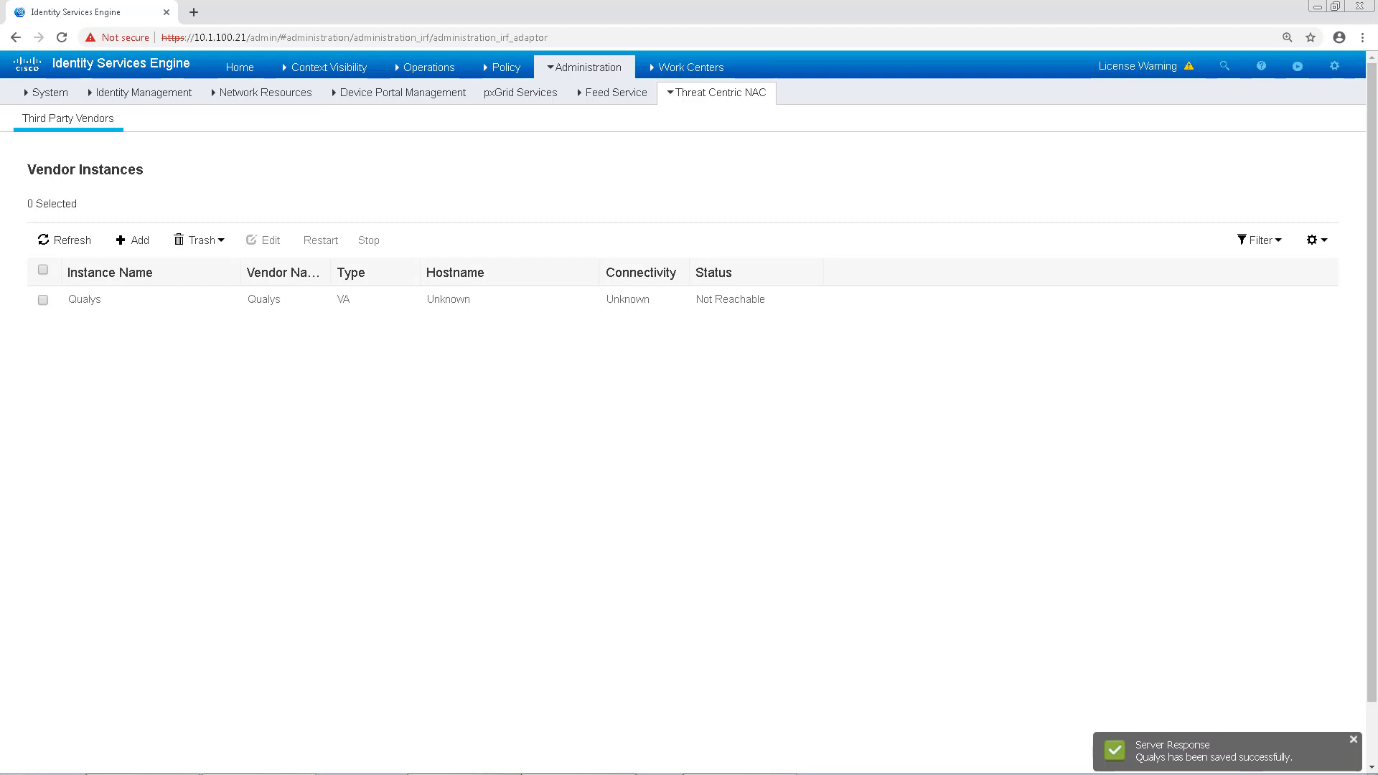
Step: Refresh the vendor instances until Qualys shows Ready to configure
{"action": "left_click", "coordinate": [57, 251]}
{"action": "left_click", "coordinate": [56, 244]}
{"action": "left_click", "coordinate": [57, 245]}
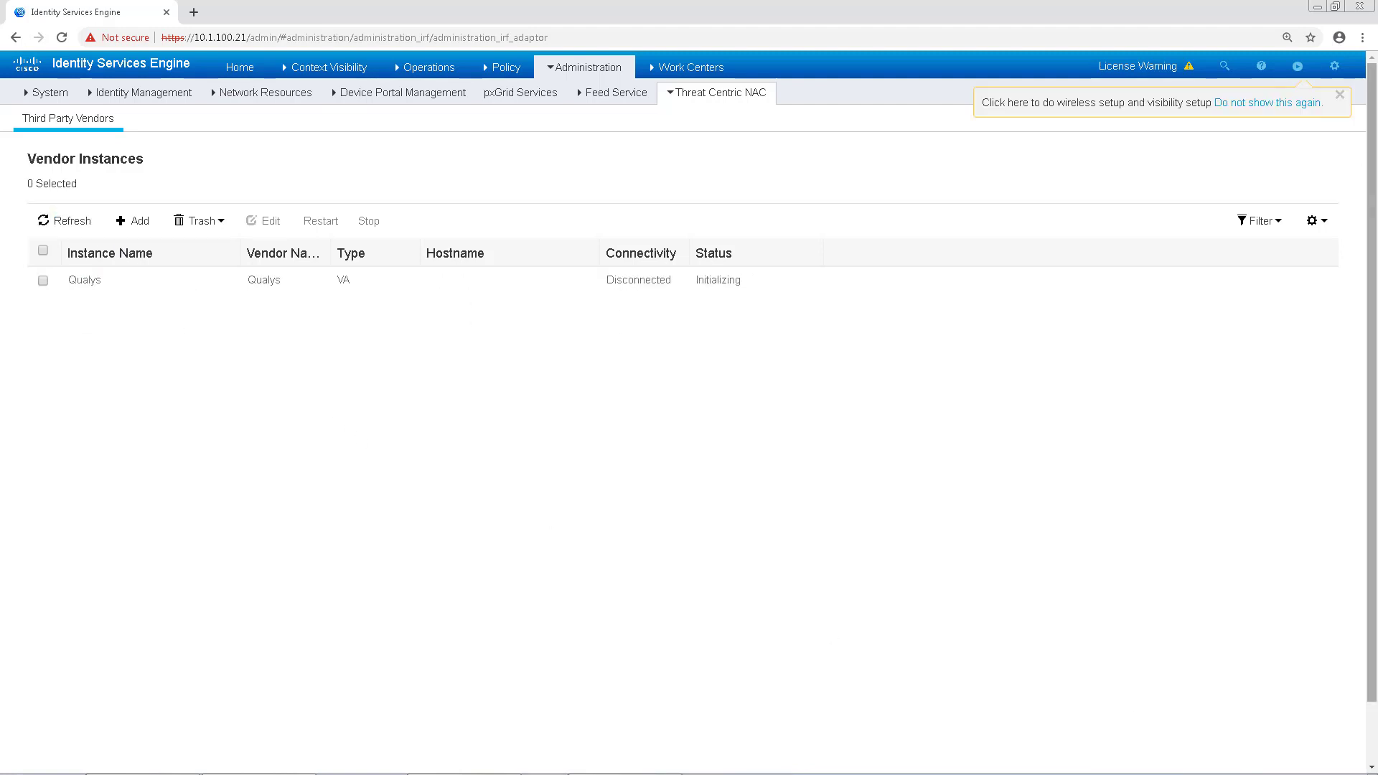
{"action": "left_click", "coordinate": [51, 221]}
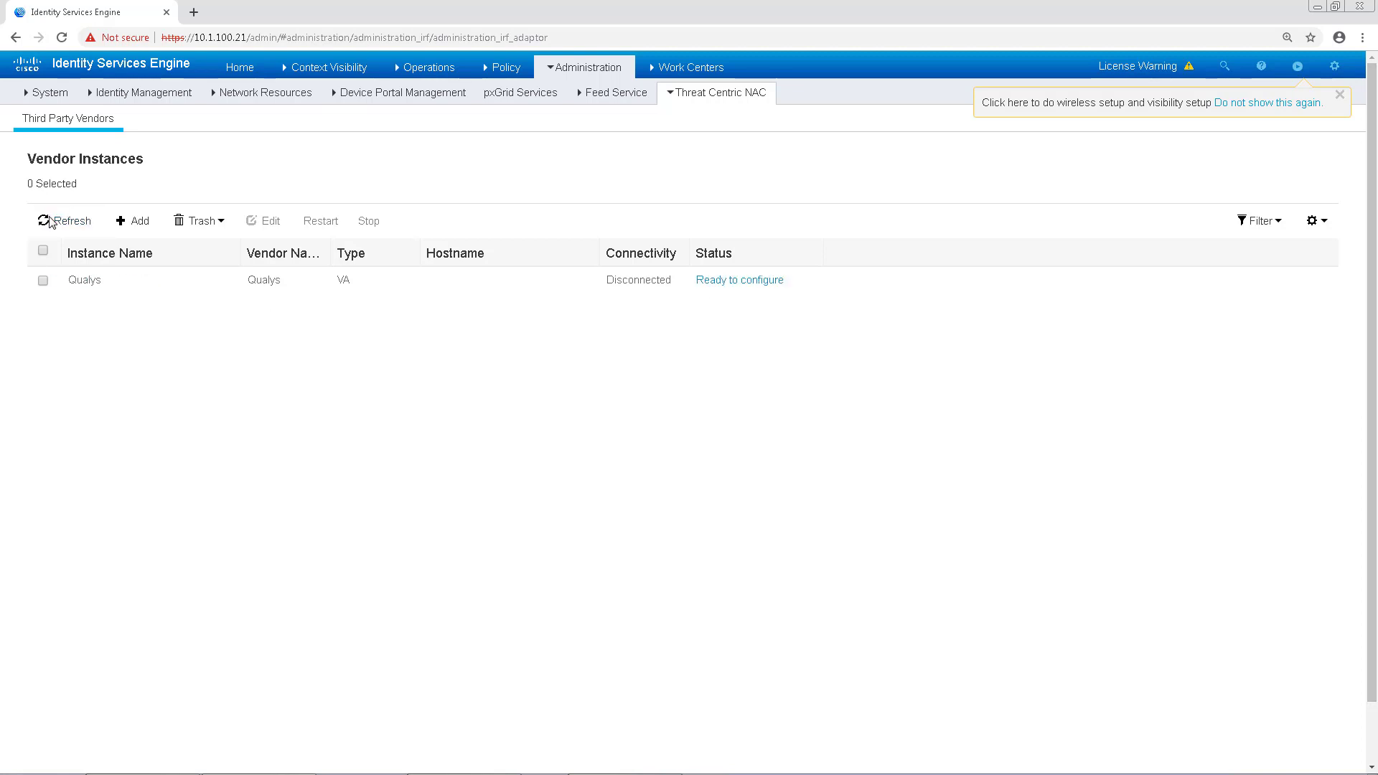
{"action": "left_click", "coordinate": [720, 282]}
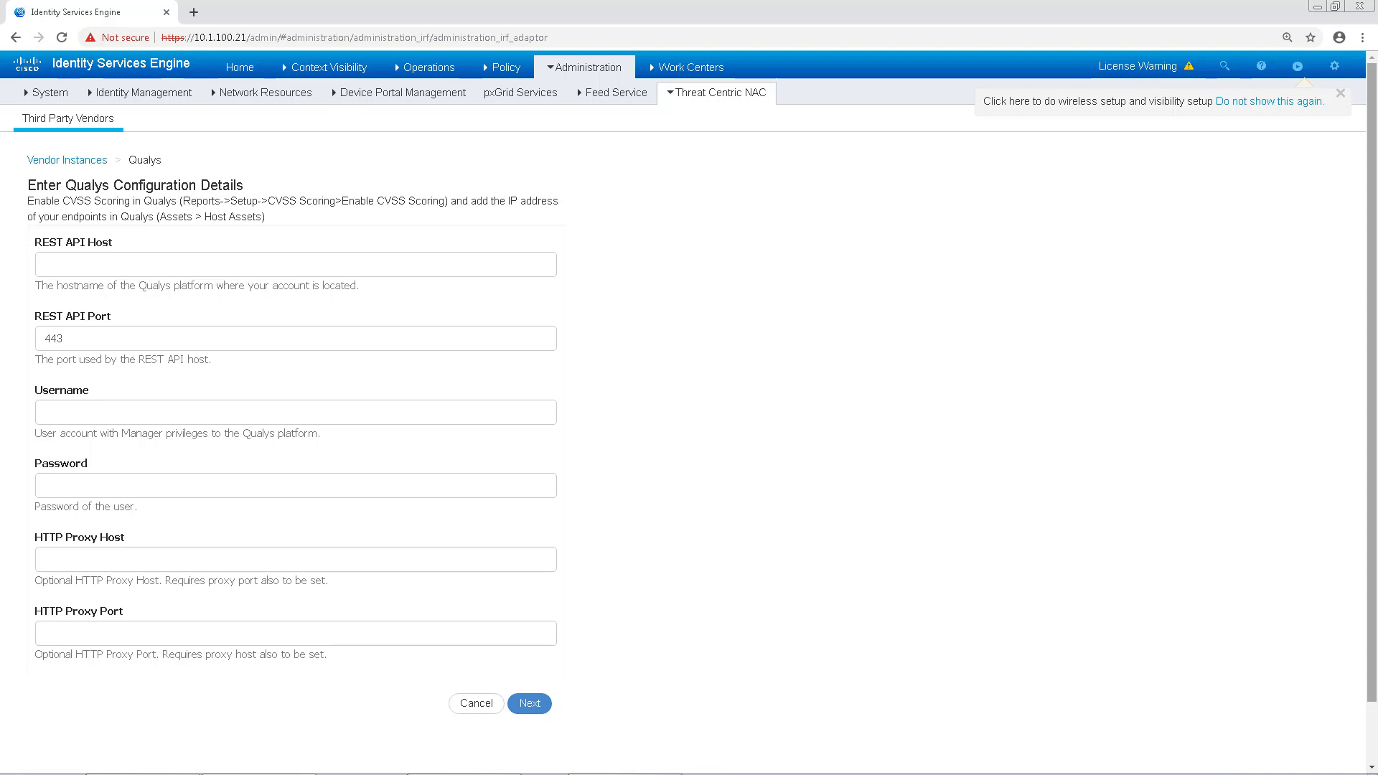
{"action": "left_click", "coordinate": [101, 265]}
{"action": "type", "text": "https://qualysguard.qg2.apps.qualys.com/"}
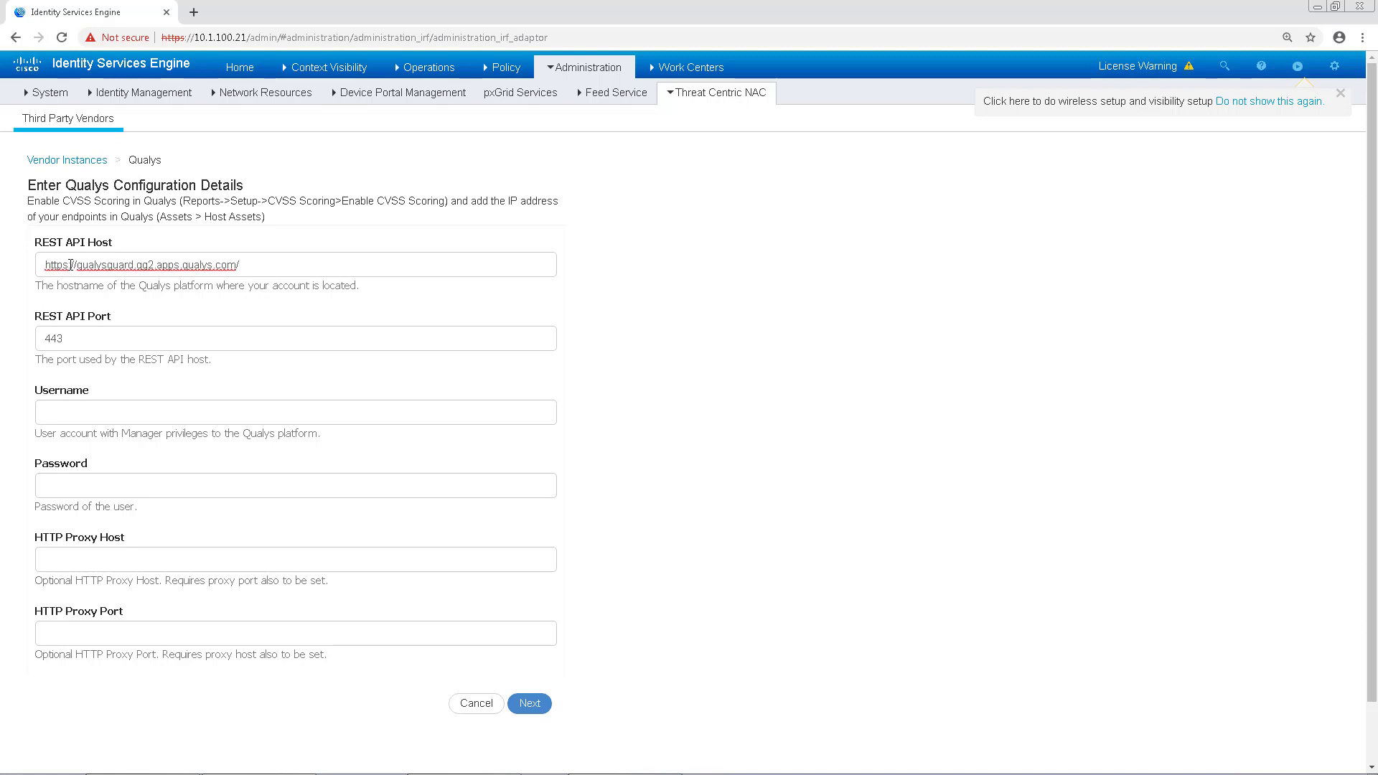
{"action": "left_click_drag", "start_coordinate": [80, 265], "coordinate": [26, 265]}
{"action": "key", "text": "BackSpace"}
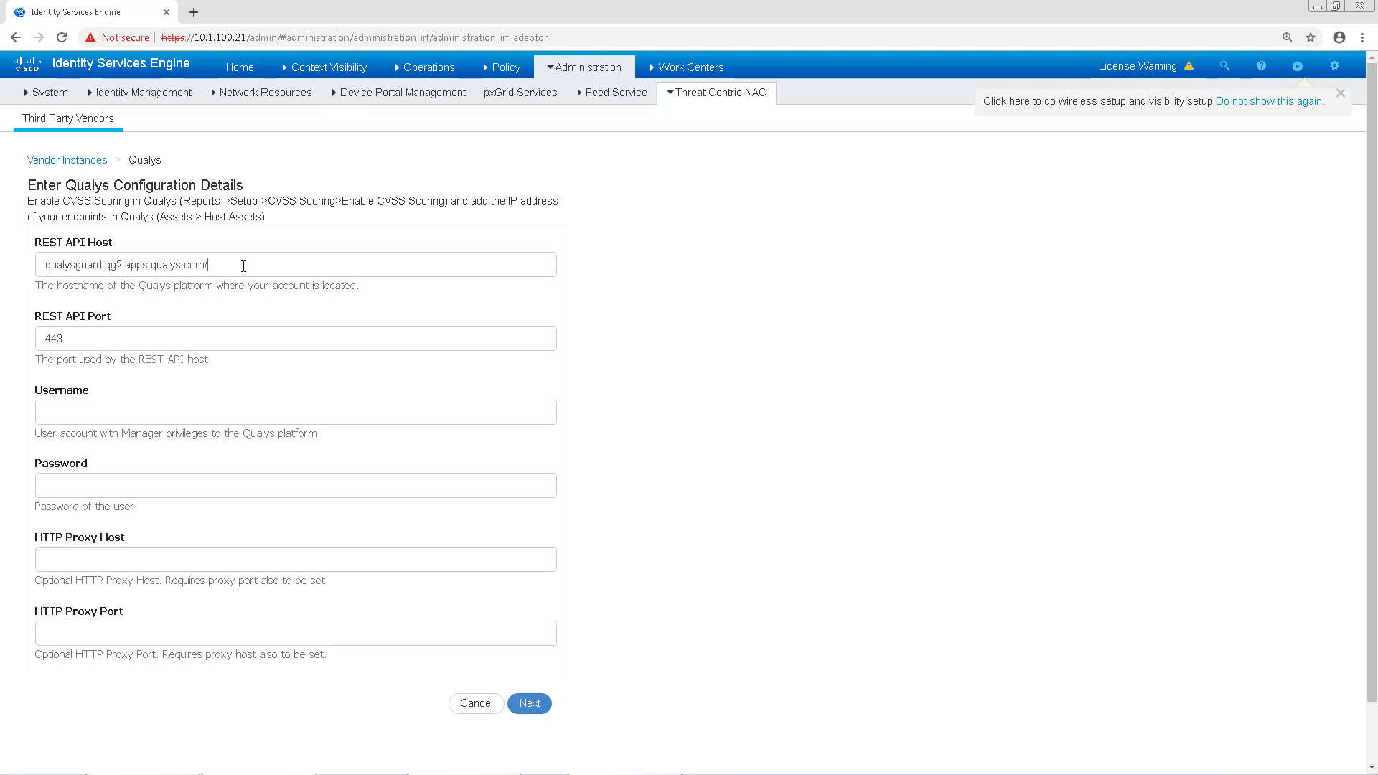
{"action": "key", "text": "BackSpace"}
Step: Enter the Qualys username and password, proxy host proxy.esl.cisco.com and port 1080
{"action": "left_click", "coordinate": [265, 419]}
{"action": "type", "text": "cscte2km"}
{"action": "left_click", "coordinate": [254, 483]}
{"action": "type", "text": "•••••••"}
{"action": "type", "text": ".esl.cisco.com"}
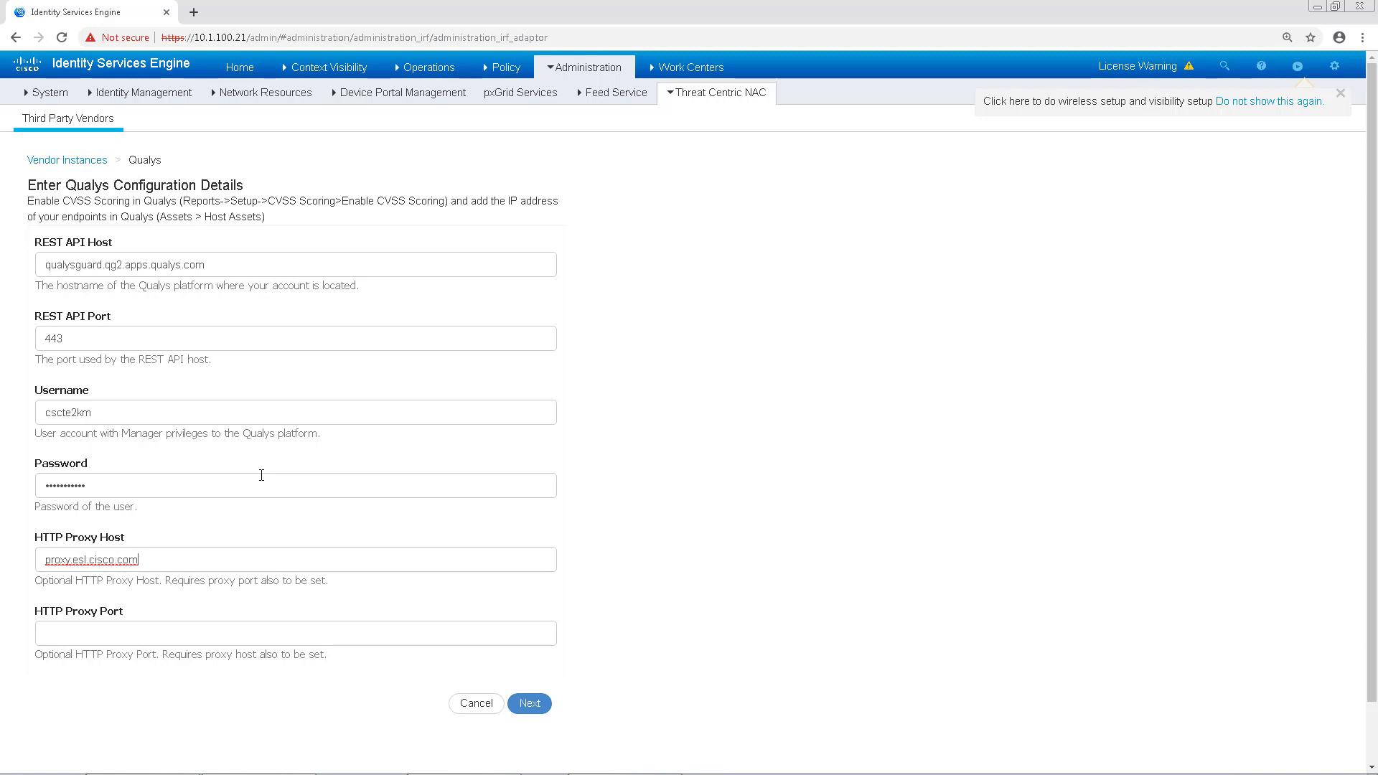
{"action": "key", "text": "Tab"}
{"action": "type", "text": "80"}
{"action": "key", "text": "BackSpace"}
{"action": "key", "text": "BackSpace"}
{"action": "type", "text": "10"}
Step: Submit, then after the HTTPS error re-enter the REST API host and username
{"action": "left_click", "coordinate": [532, 707]}
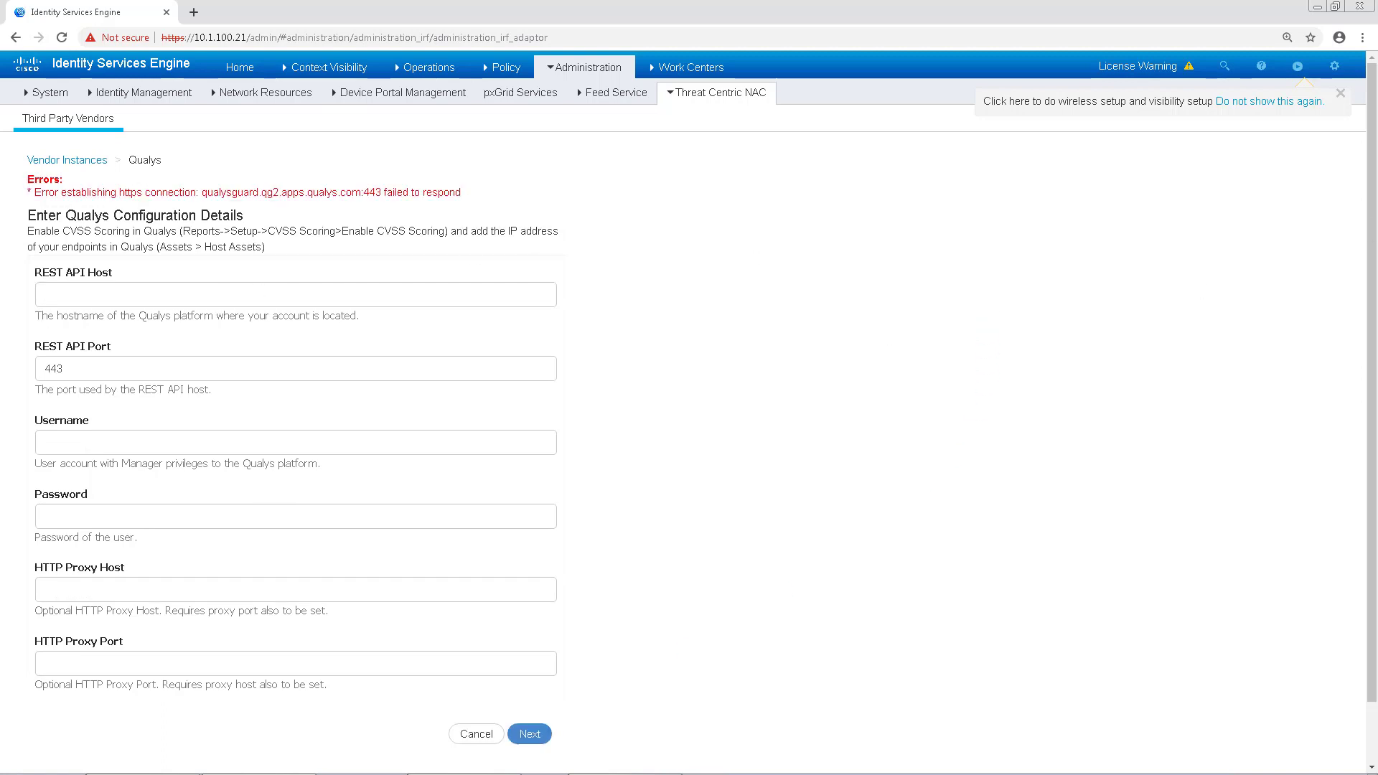
{"action": "left_click", "coordinate": [293, 300]}
{"action": "type", "text": "cscte2km"}
{"action": "left_click_drag", "start_coordinate": [293, 300], "coordinate": [33, 295]}
{"action": "key", "text": "ctrl+x"}
{"action": "left_click", "coordinate": [162, 445]}
{"action": "key", "text": "ctrl+v"}
{"action": "left_click", "coordinate": [79, 295]}
{"action": "key", "text": "ctrl+v"}
{"action": "left_click_drag", "start_coordinate": [208, 296], "coordinate": [32, 295]}
Step: Re-enter the password, proxy host proxy.esl.cisco.com and port 80, and submit again
{"action": "left_click", "coordinate": [202, 520]}
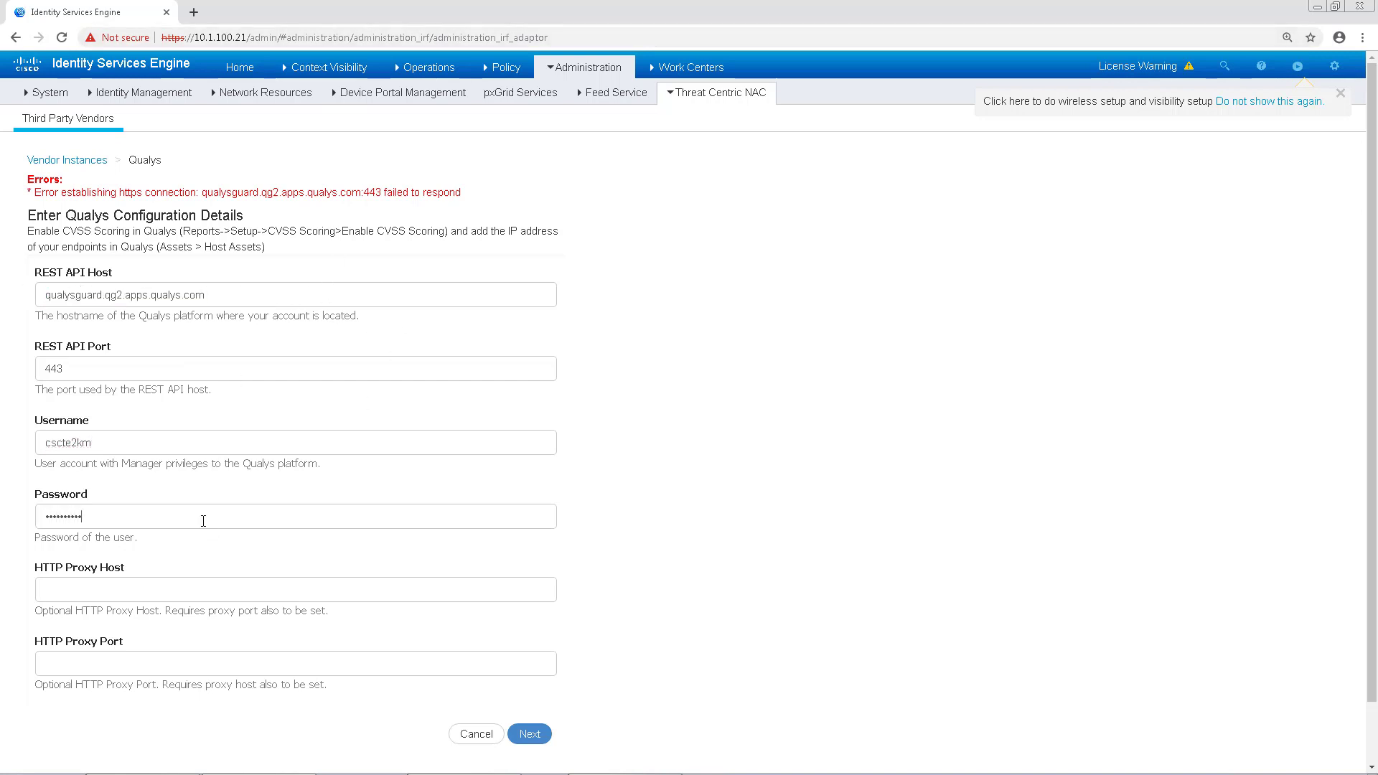
{"action": "key", "text": "Tab"}
{"action": "type", "text": "proxy.esl.cisco.com"}
{"action": "key", "text": "Tab"}
{"action": "type", "text": "80"}
{"action": "left_click", "coordinate": [537, 732]}
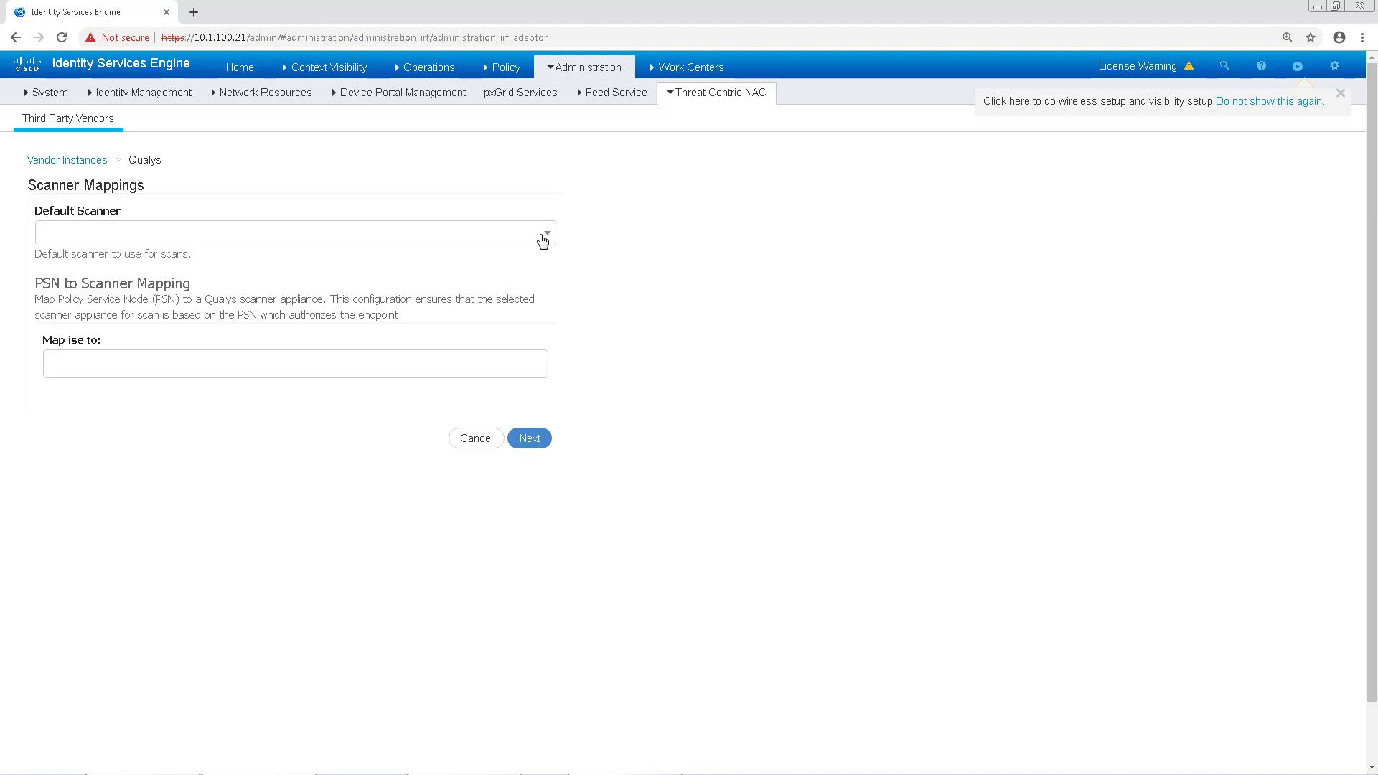
Step: Choose the Security-Demo appliance as default scanner and map node ise to it
{"action": "left_click", "coordinate": [543, 239]}
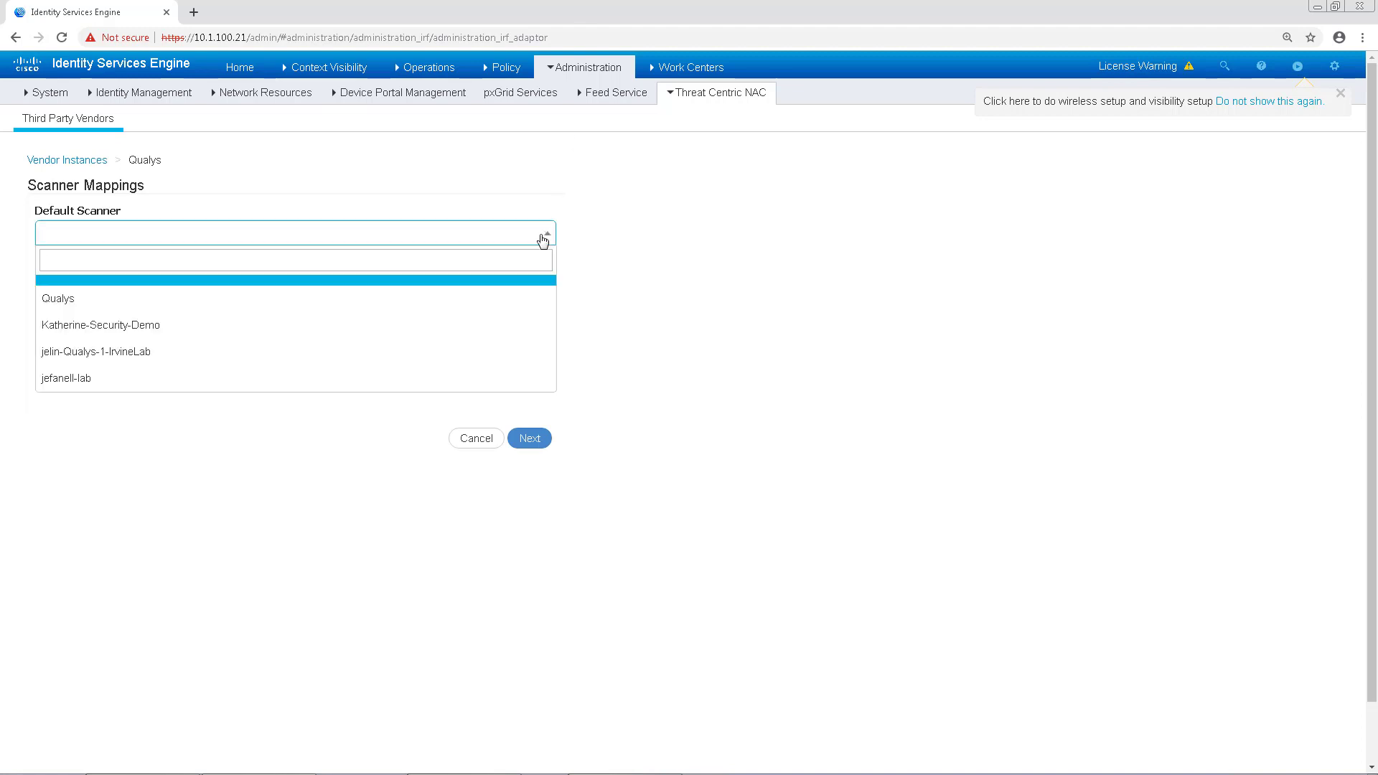
{"action": "left_click", "coordinate": [373, 332]}
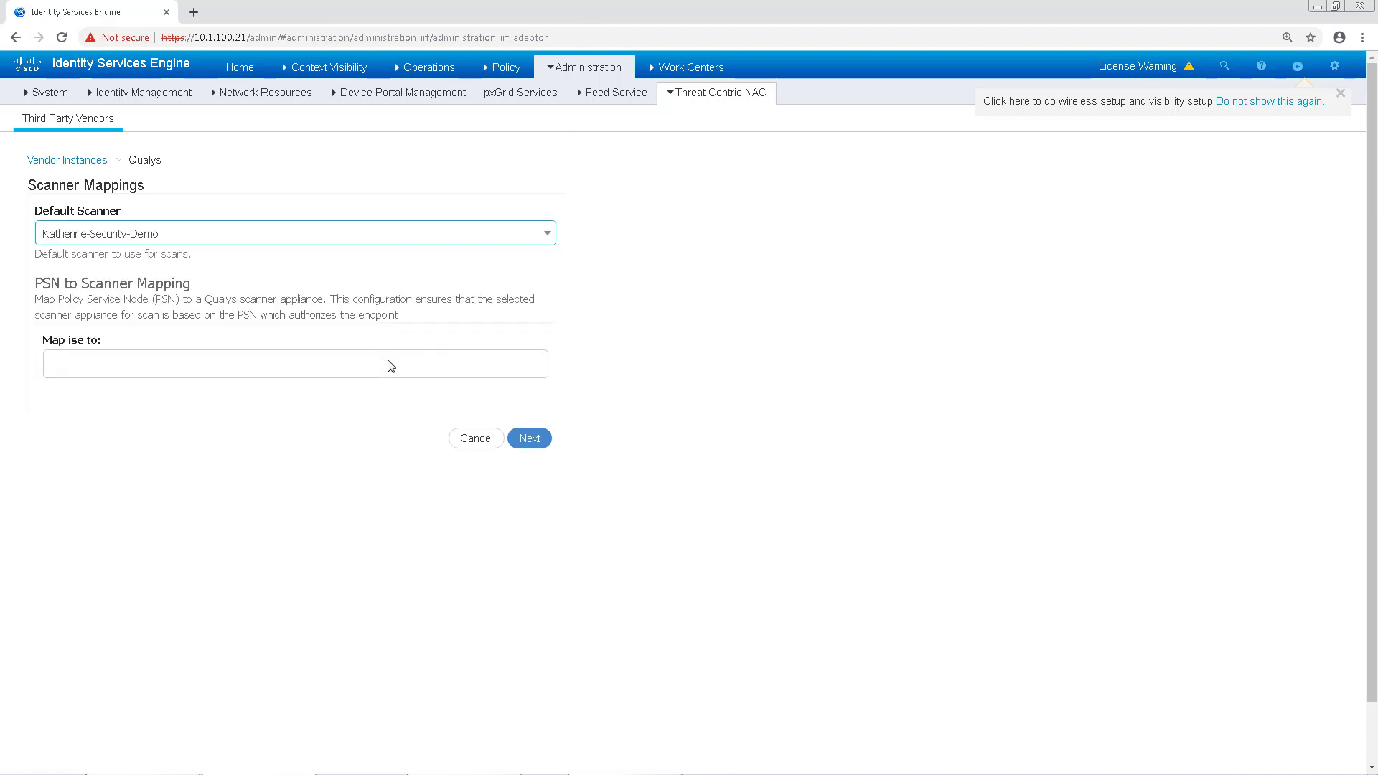
{"action": "left_click", "coordinate": [386, 362]}
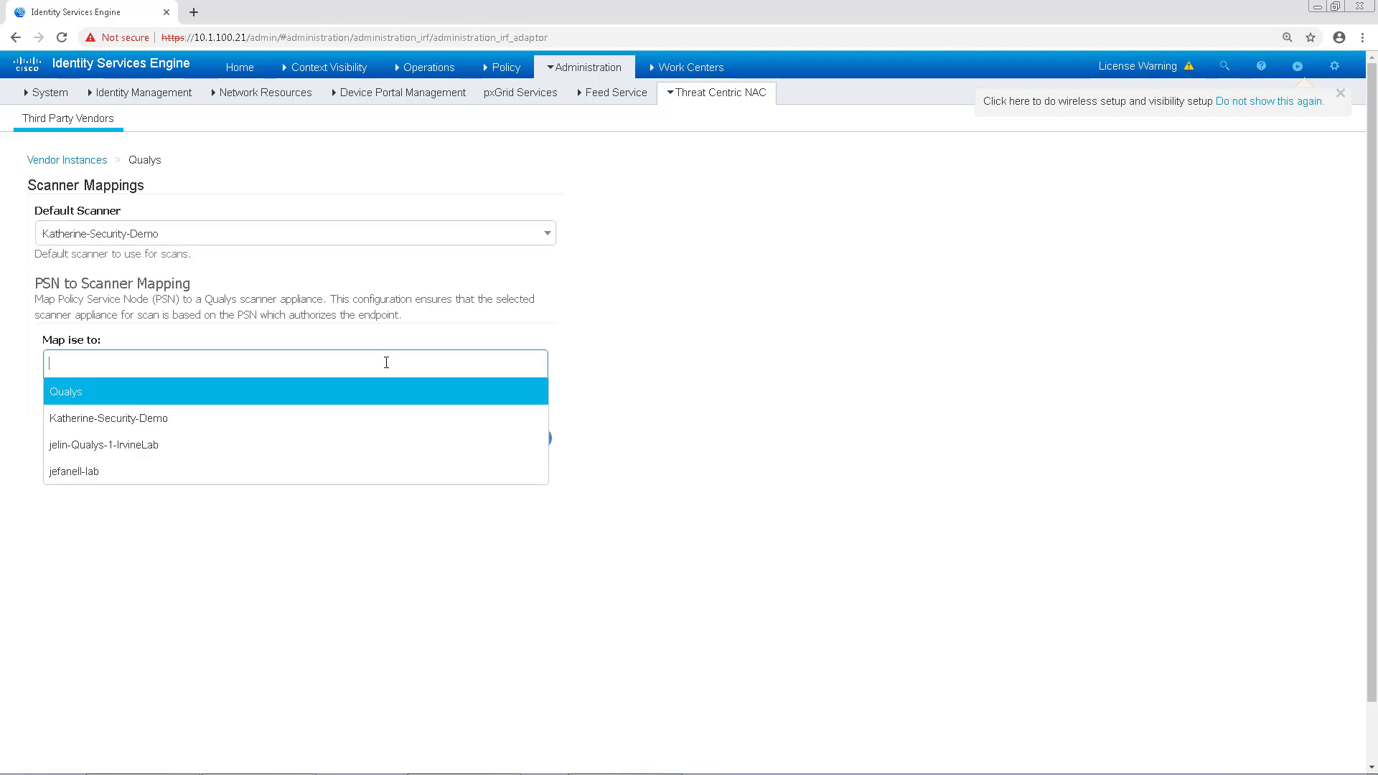
{"action": "left_click", "coordinate": [234, 430]}
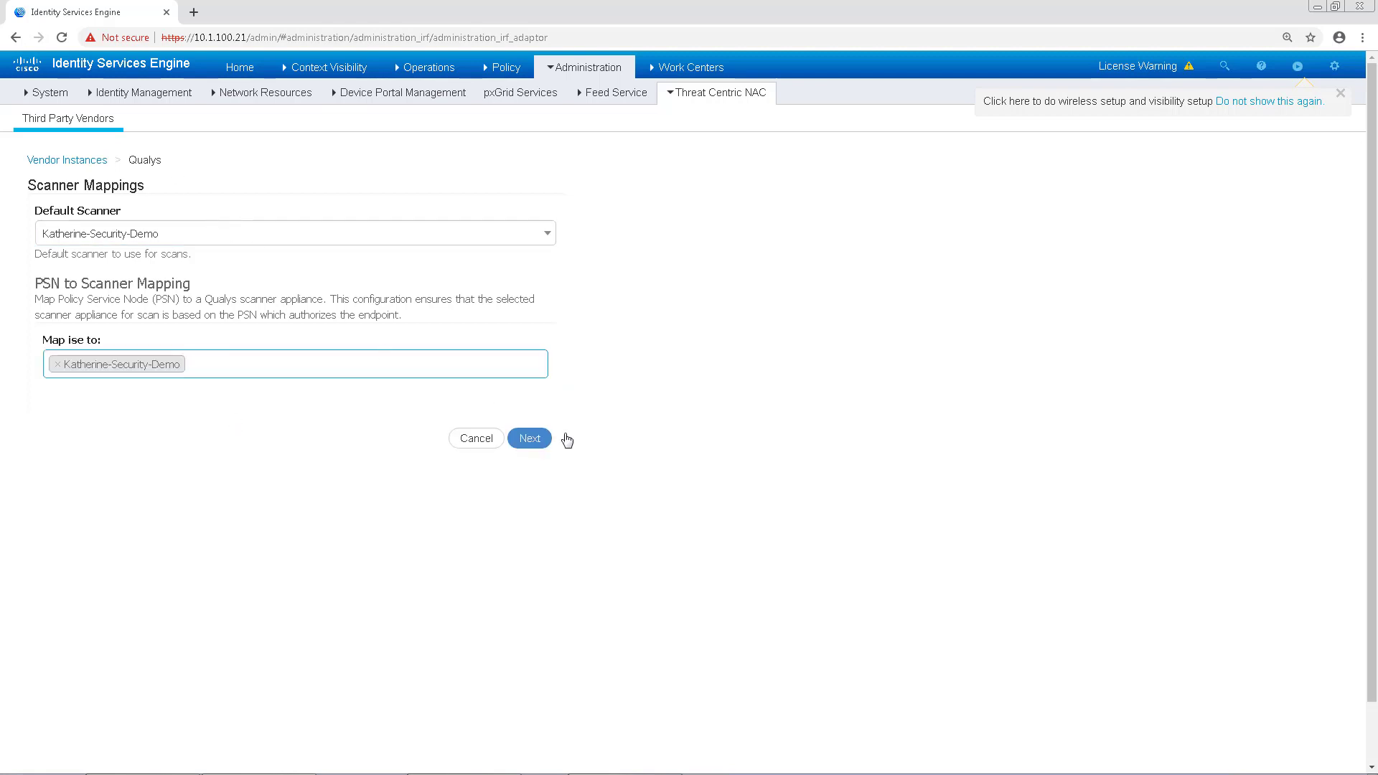
Step: Replace the Initial Options option profile with SecurityDemoLab-Scan
{"action": "left_click", "coordinate": [531, 442]}
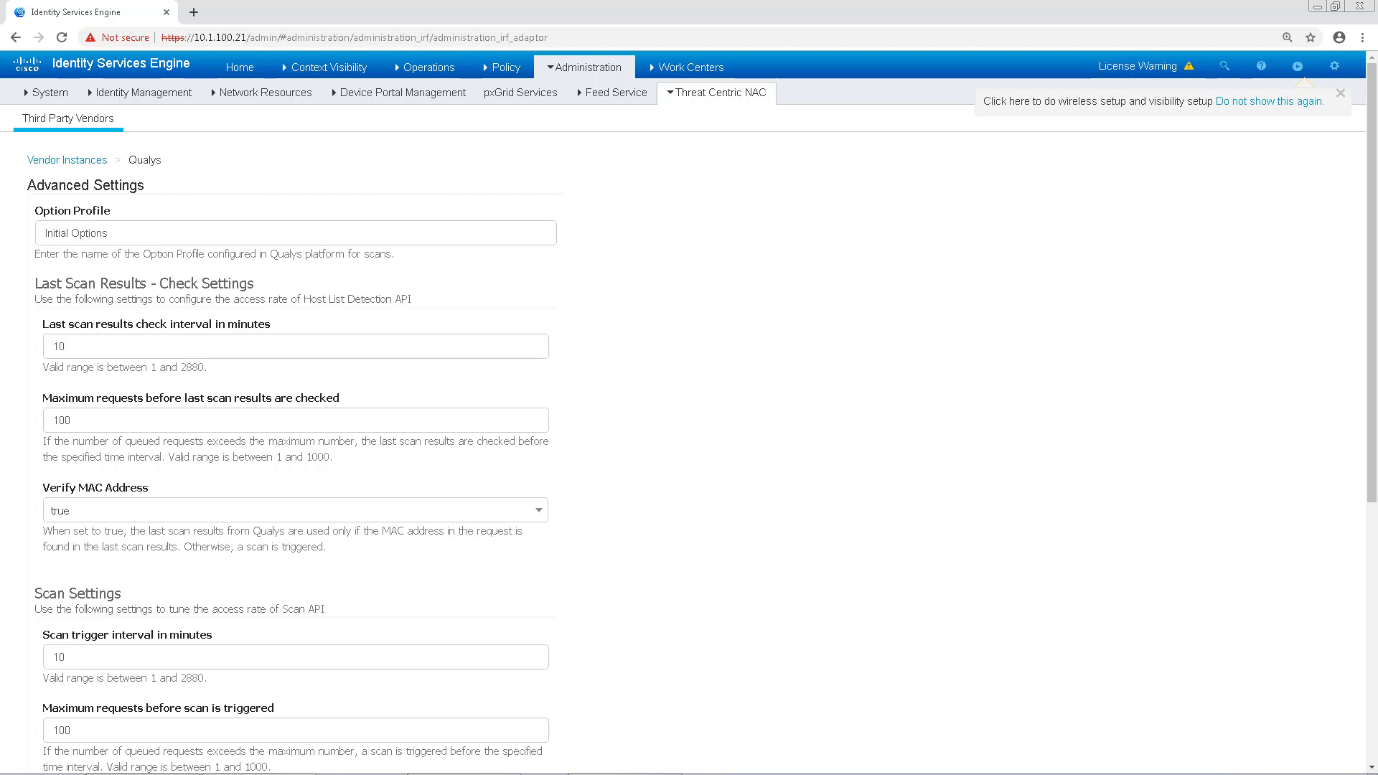
{"action": "double_click", "coordinate": [108, 233]}
{"action": "triple_click", "coordinate": [109, 233]}
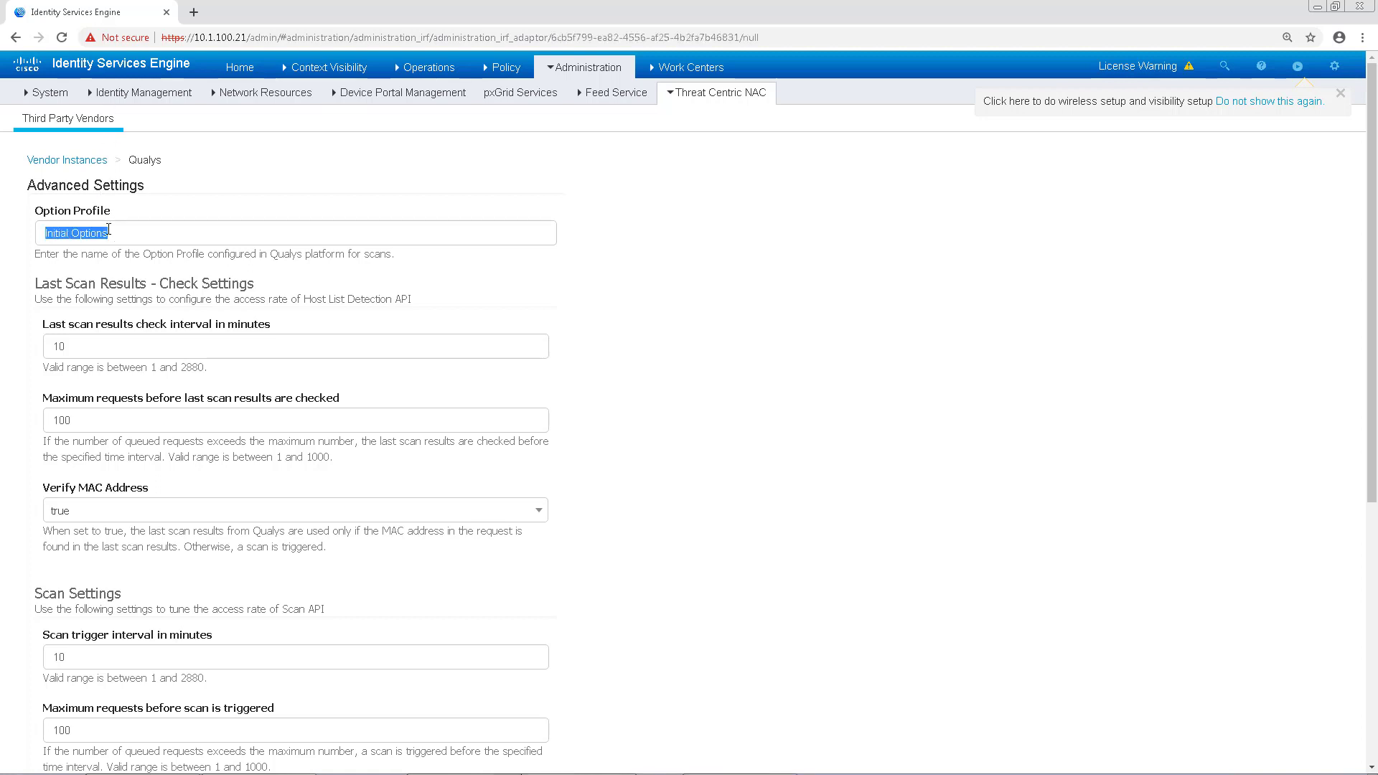
{"action": "key", "text": "BackSpace"}
{"action": "left_click", "coordinate": [109, 229]}
{"action": "left_click", "coordinate": [87, 291]}
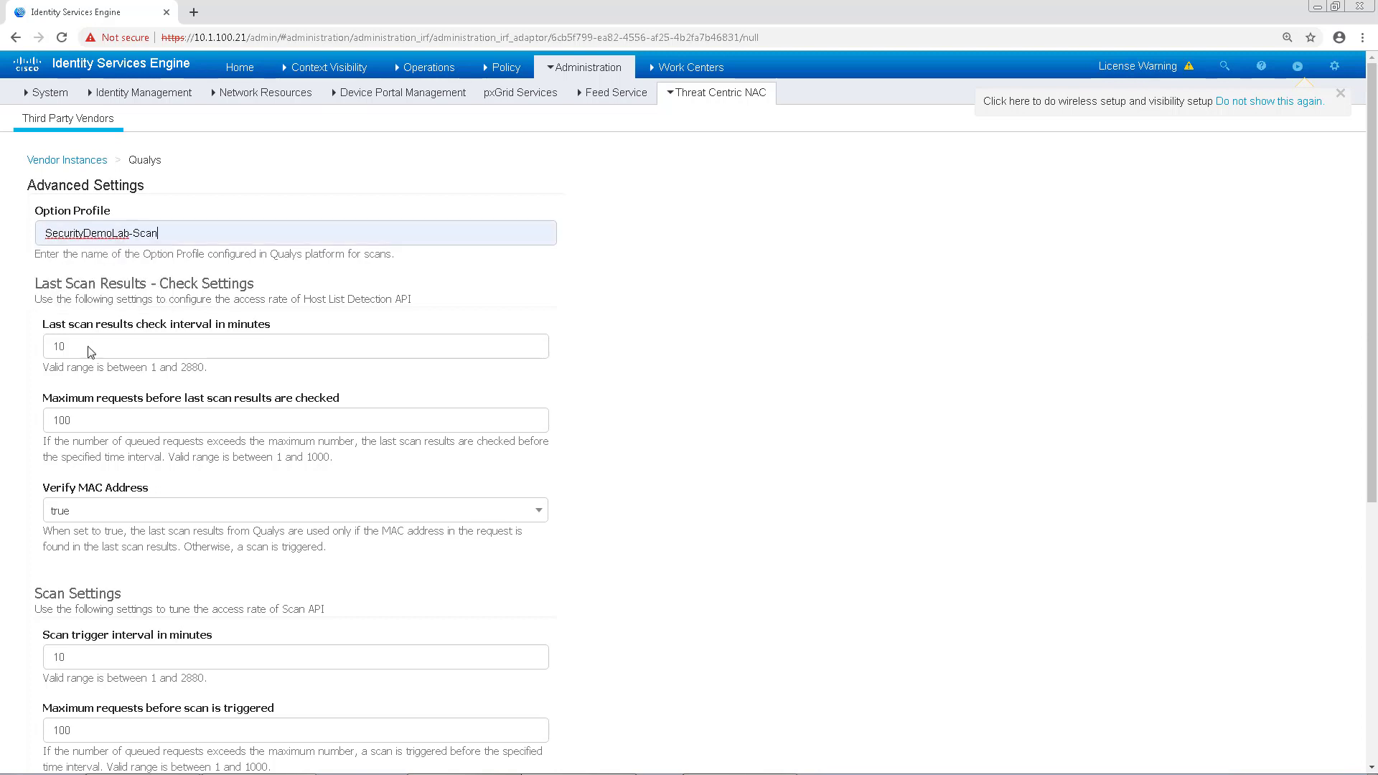
Step: Set the scan results interval and maximum requests to 1 and continue to the summary
{"action": "left_click", "coordinate": [89, 346]}
{"action": "left_click_drag", "start_coordinate": [96, 417], "coordinate": [5, 415]}
{"action": "type", "text": "1"}
{"action": "scroll", "coordinate": [155, 436], "scroll_direction": "down", "scroll_amount": 3}
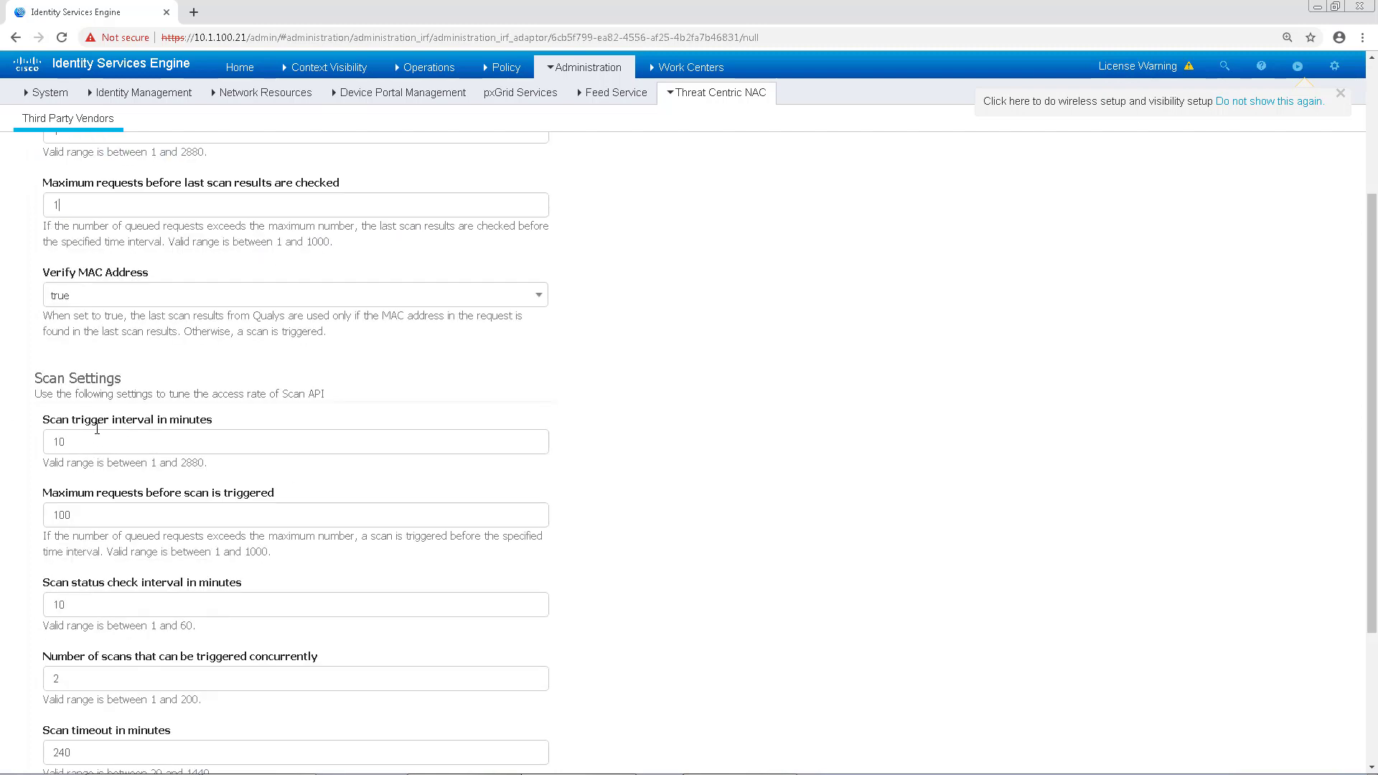
{"action": "type", "text": "1"}
{"action": "type", "text": "1"}
{"action": "scroll", "coordinate": [583, 568], "scroll_direction": "down", "scroll_amount": 3}
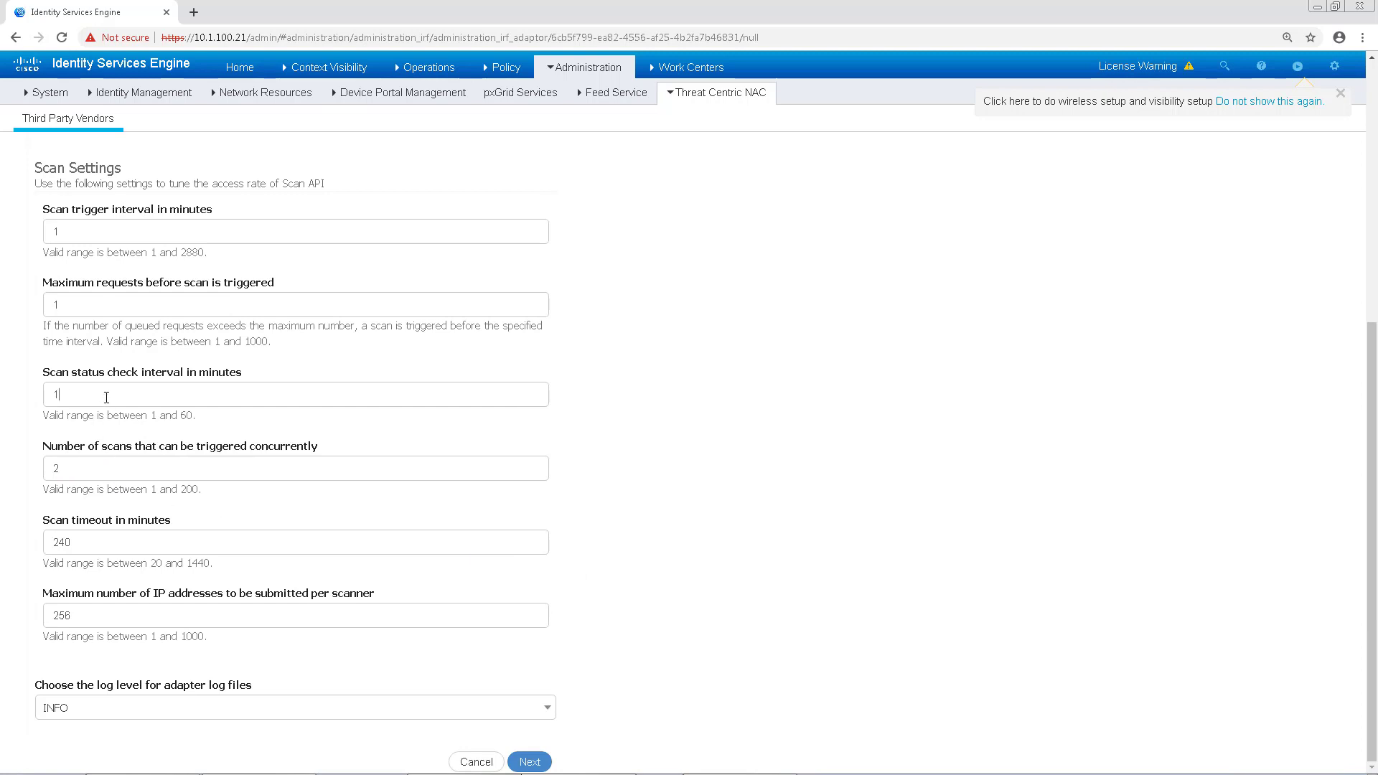
{"action": "left_click", "coordinate": [530, 762]}
{"action": "scroll", "coordinate": [504, 555], "scroll_direction": "down", "scroll_amount": 4}
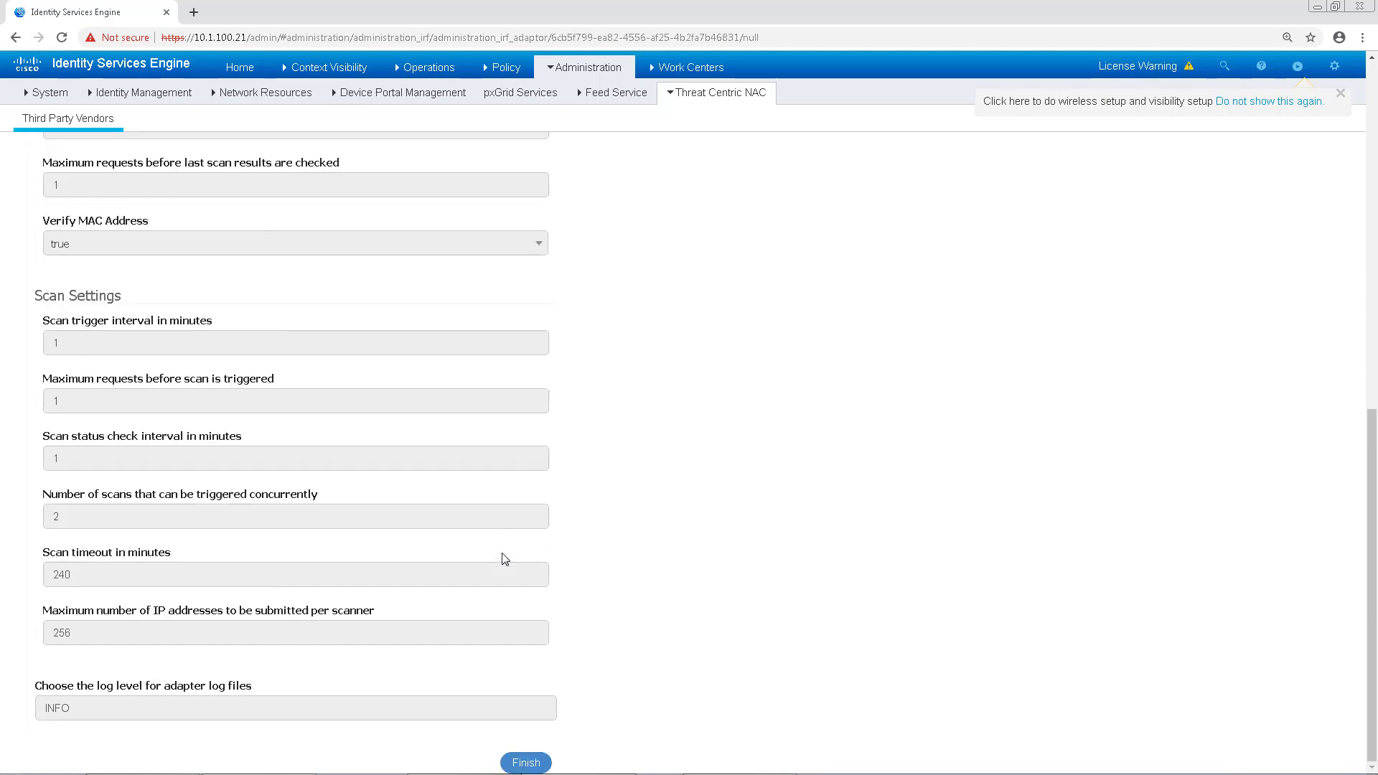
Step: Finish the Qualys vendor setup, then view Security Demo Wired Closed's Authorization Policy rules
{"action": "left_click", "coordinate": [527, 762]}
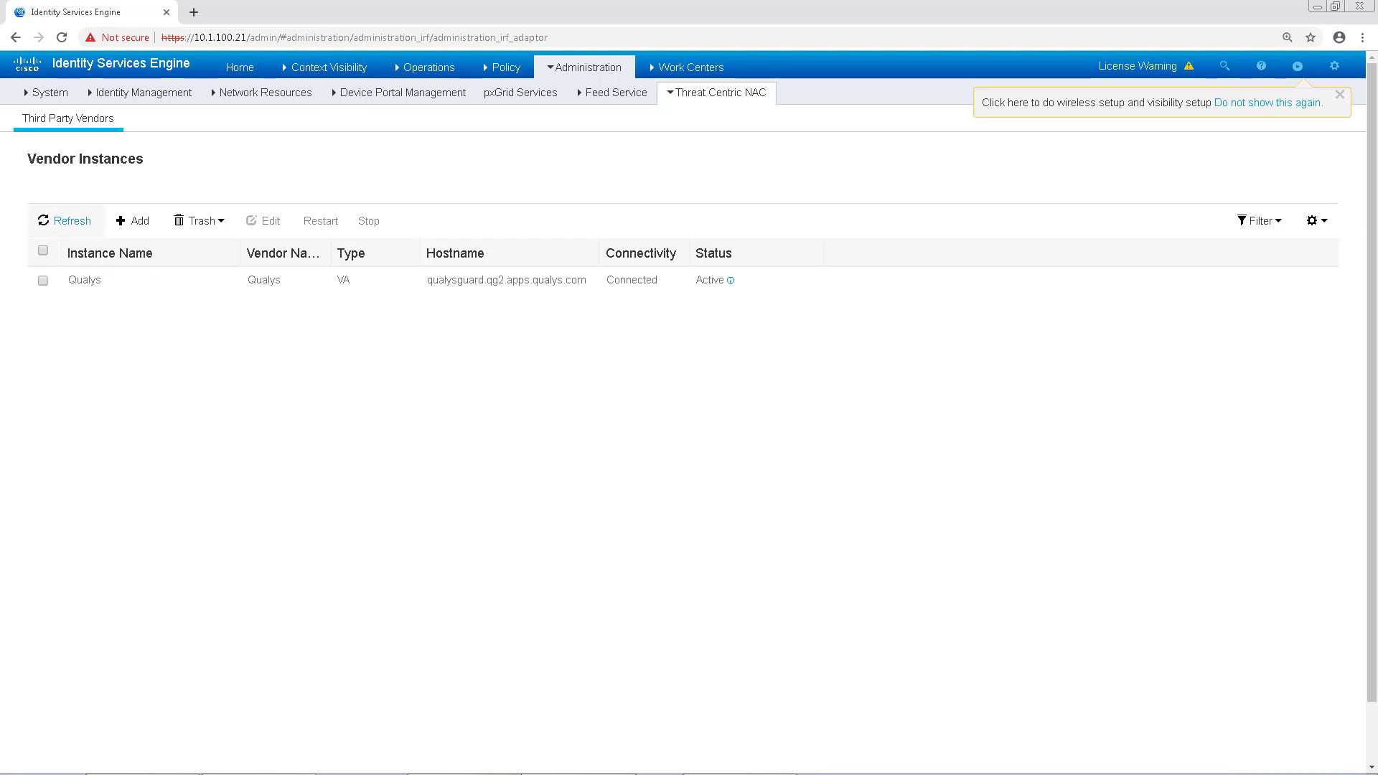
{"action": "left_click", "coordinate": [68, 220]}
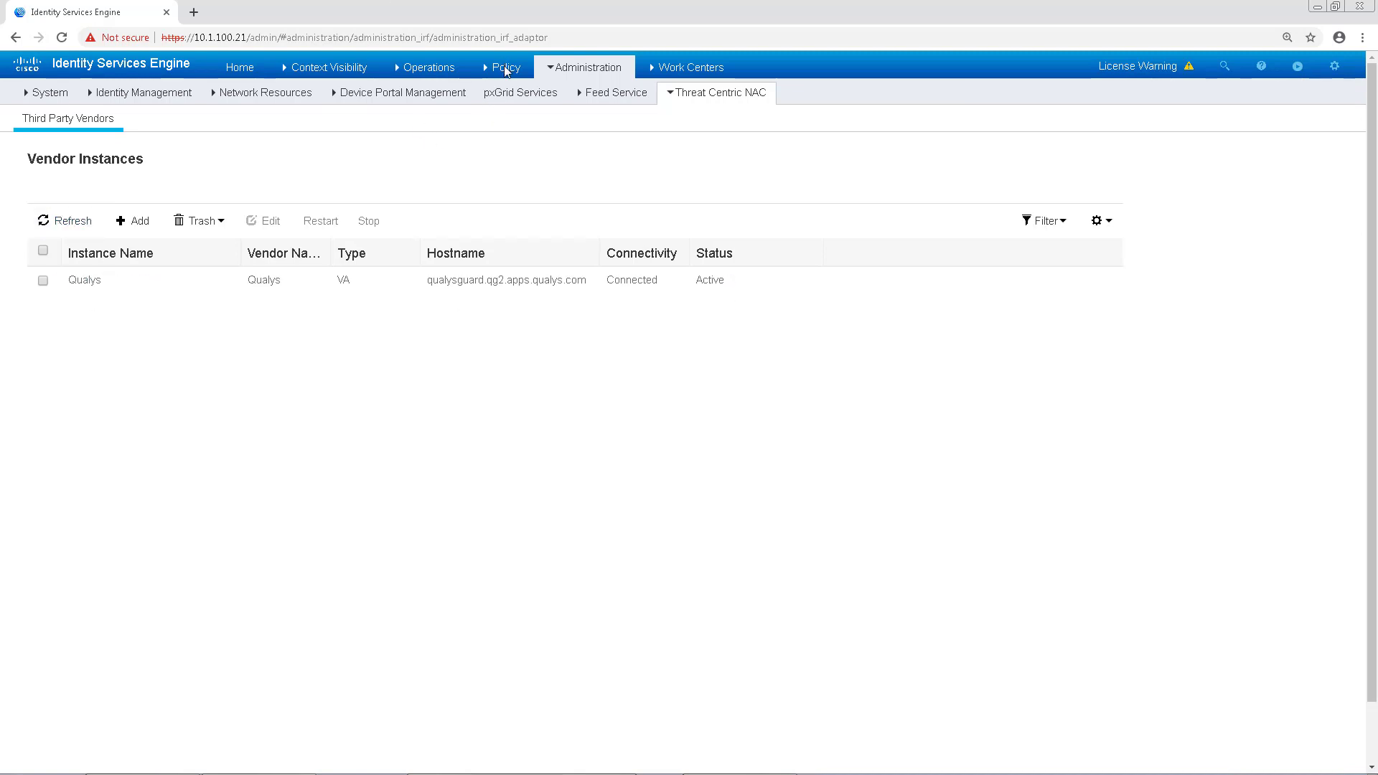
{"action": "left_click", "coordinate": [505, 69]}
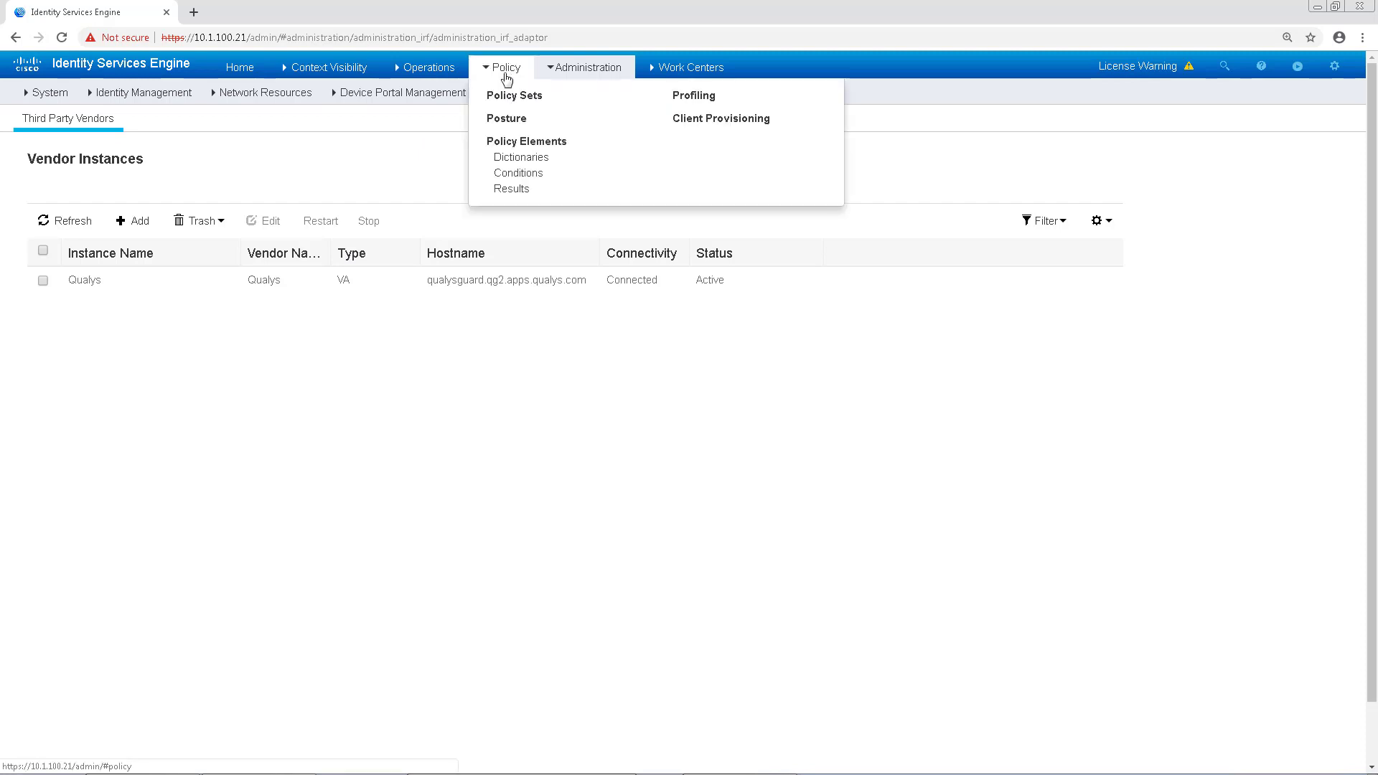
{"action": "left_click", "coordinate": [512, 98]}
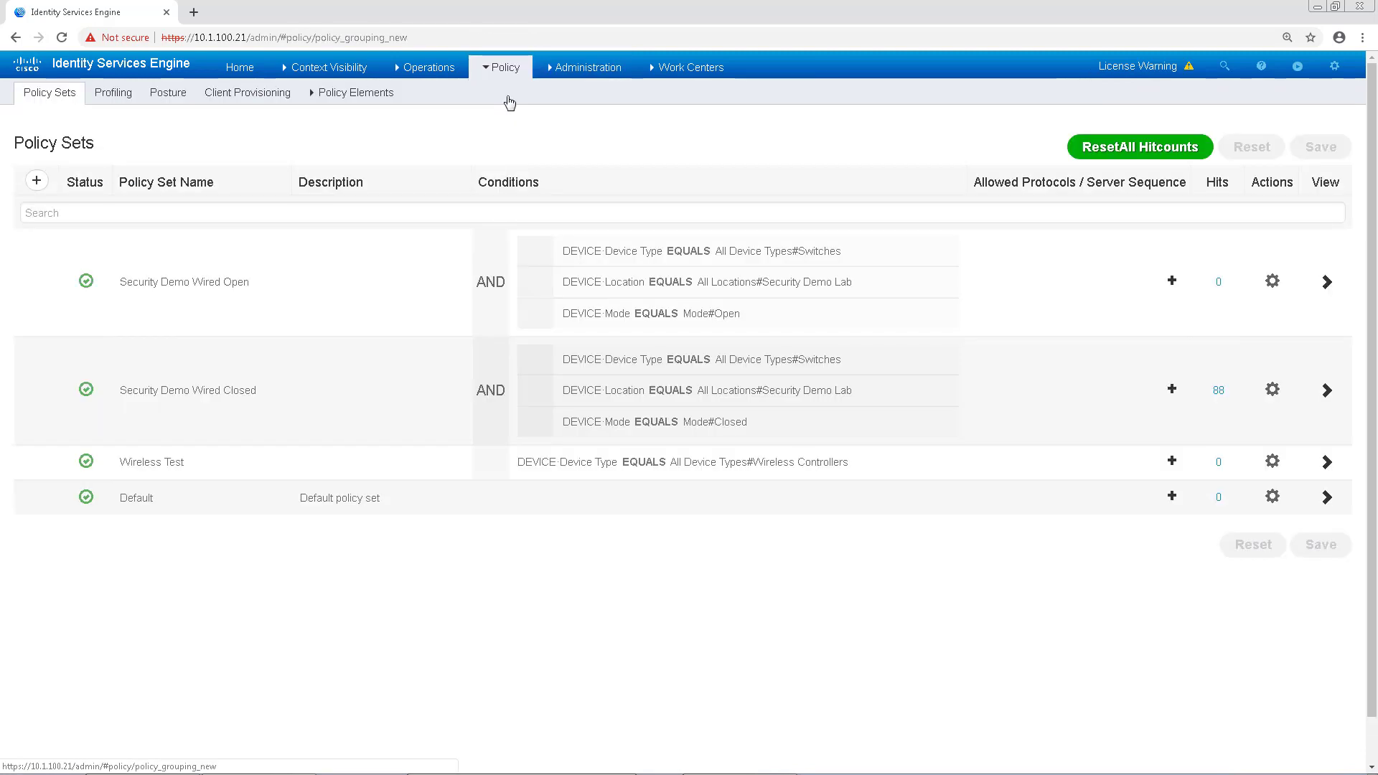
{"action": "left_click", "coordinate": [1327, 391]}
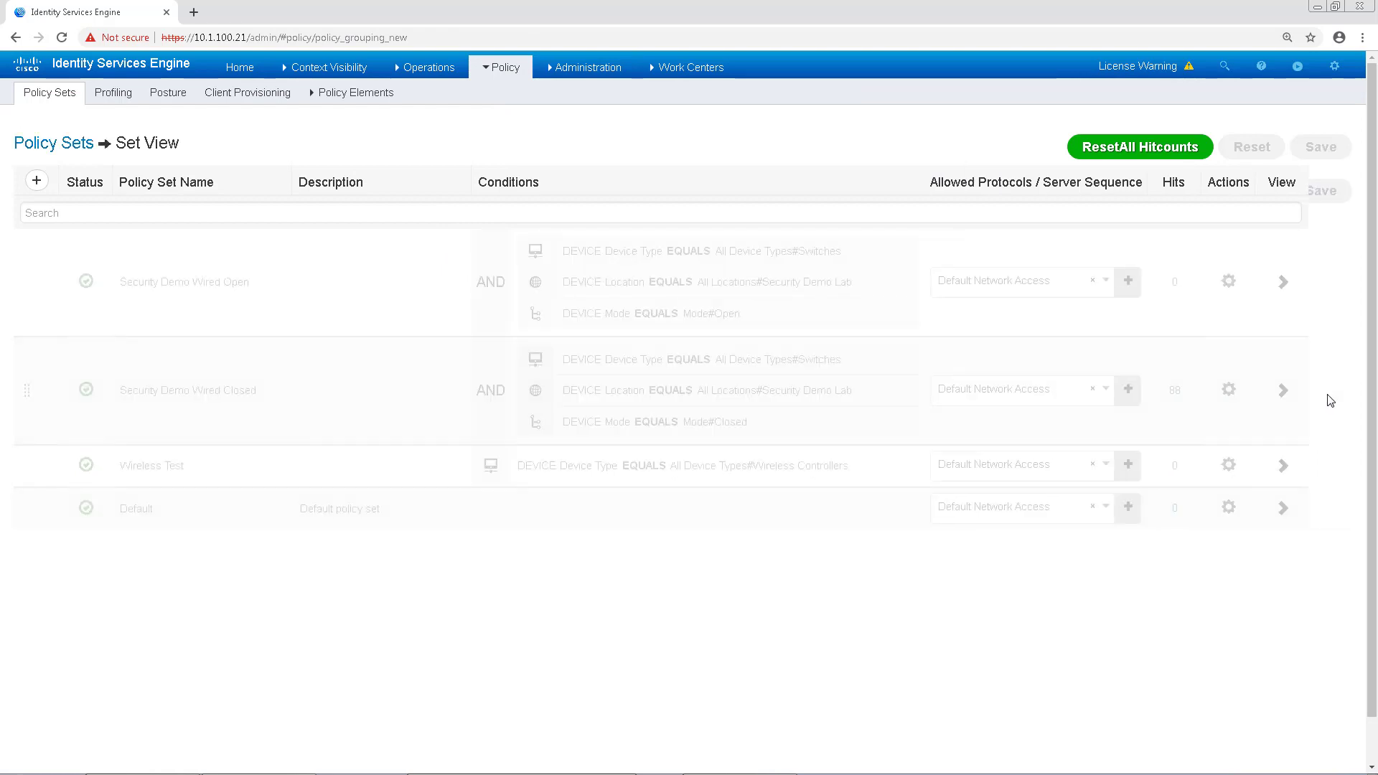
{"action": "left_click", "coordinate": [154, 491]}
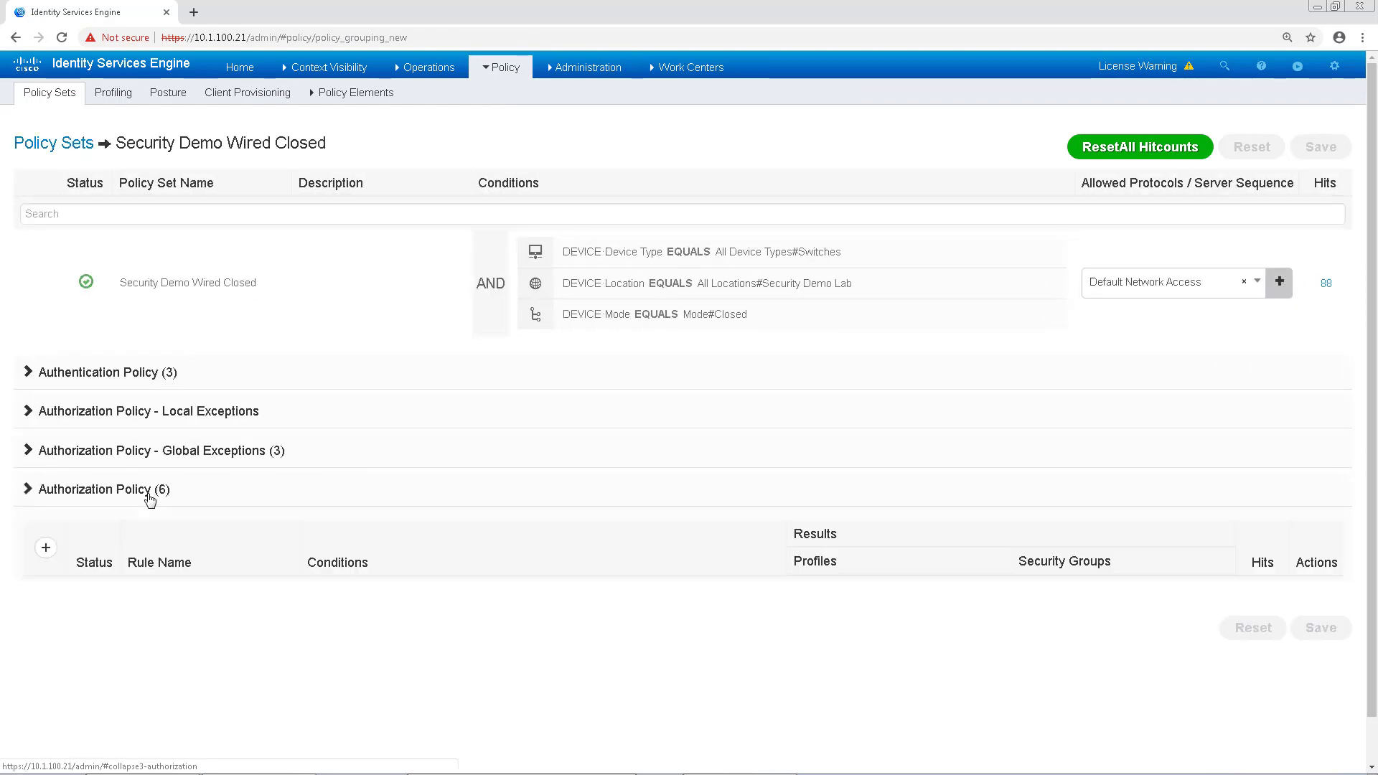
{"action": "scroll", "coordinate": [156, 505], "scroll_direction": "down", "scroll_amount": 3}
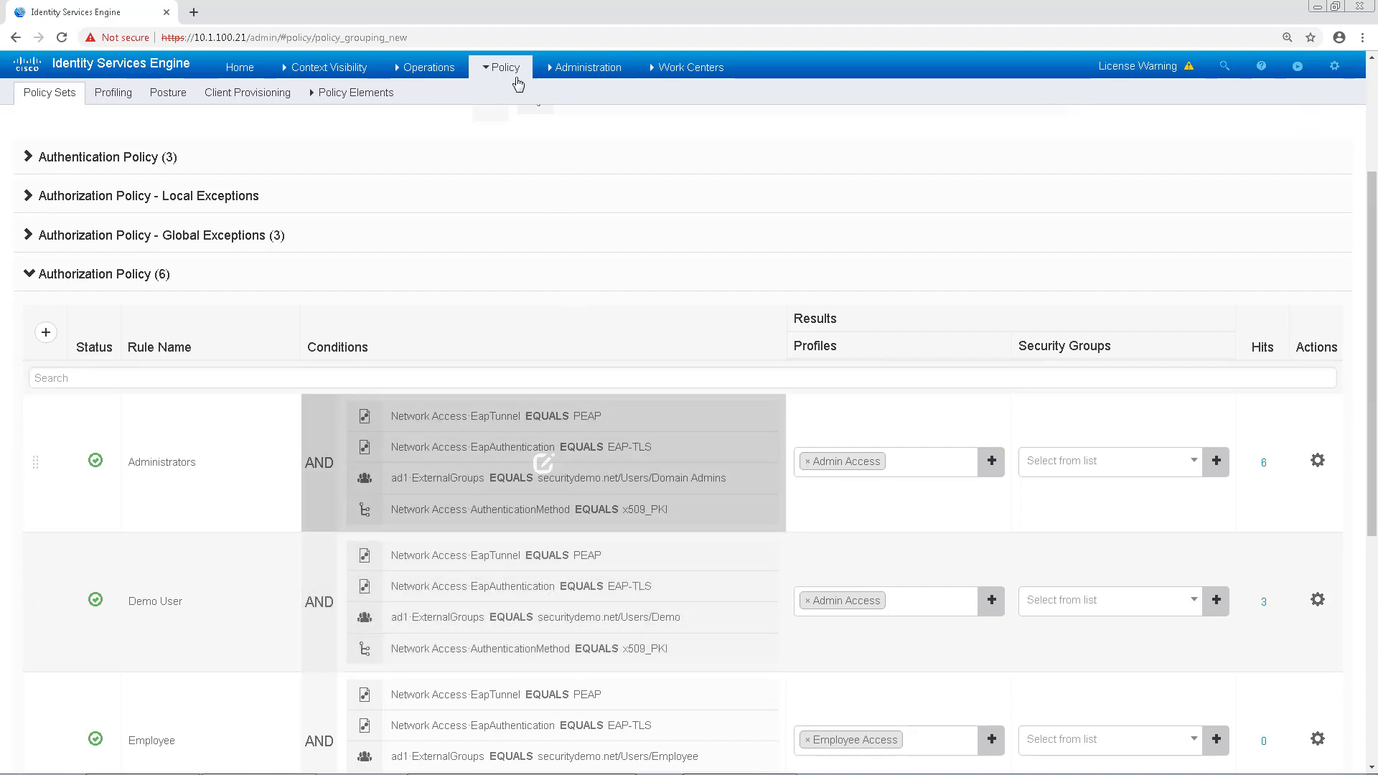
{"action": "mouse_move", "coordinate": [506, 80]}
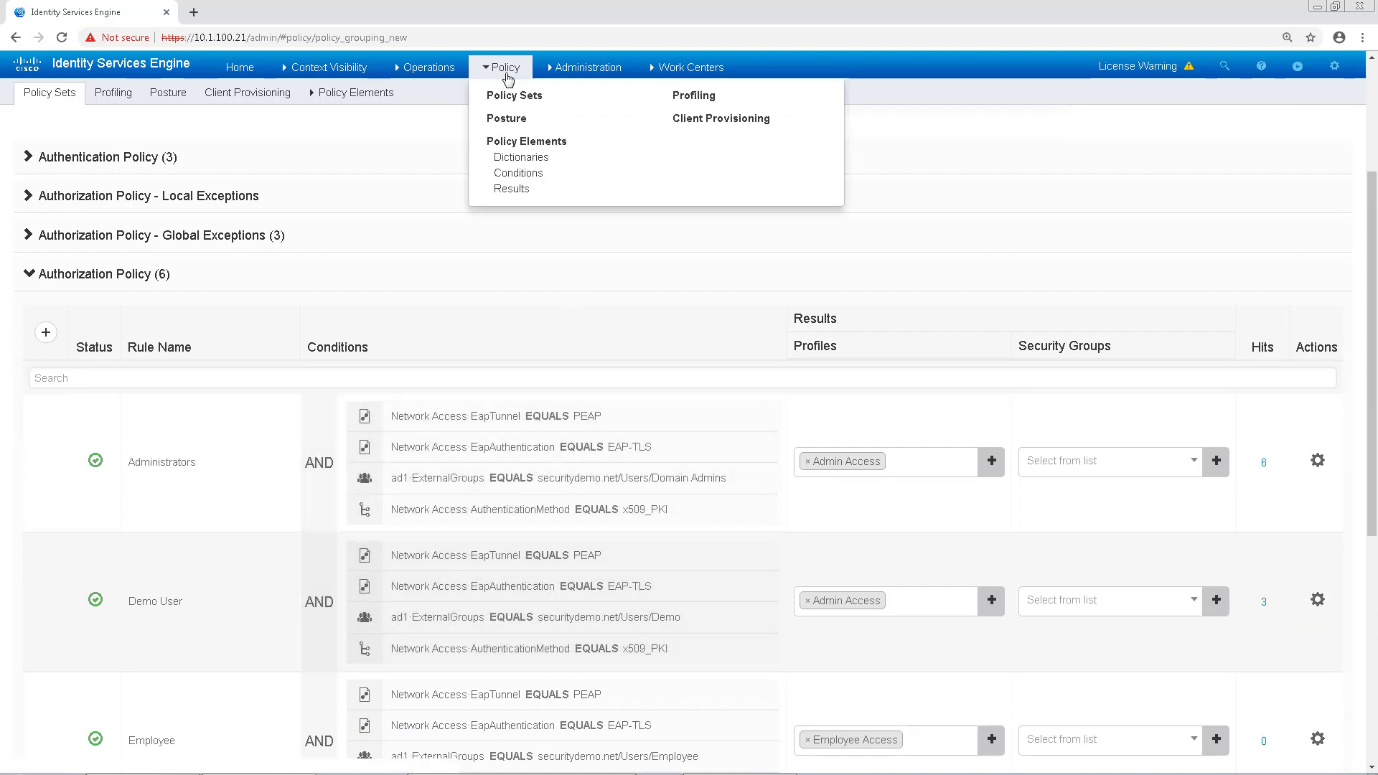
Step: Open the Admin Access authorization profile under Policy Elements > Results
{"action": "left_click", "coordinate": [508, 190]}
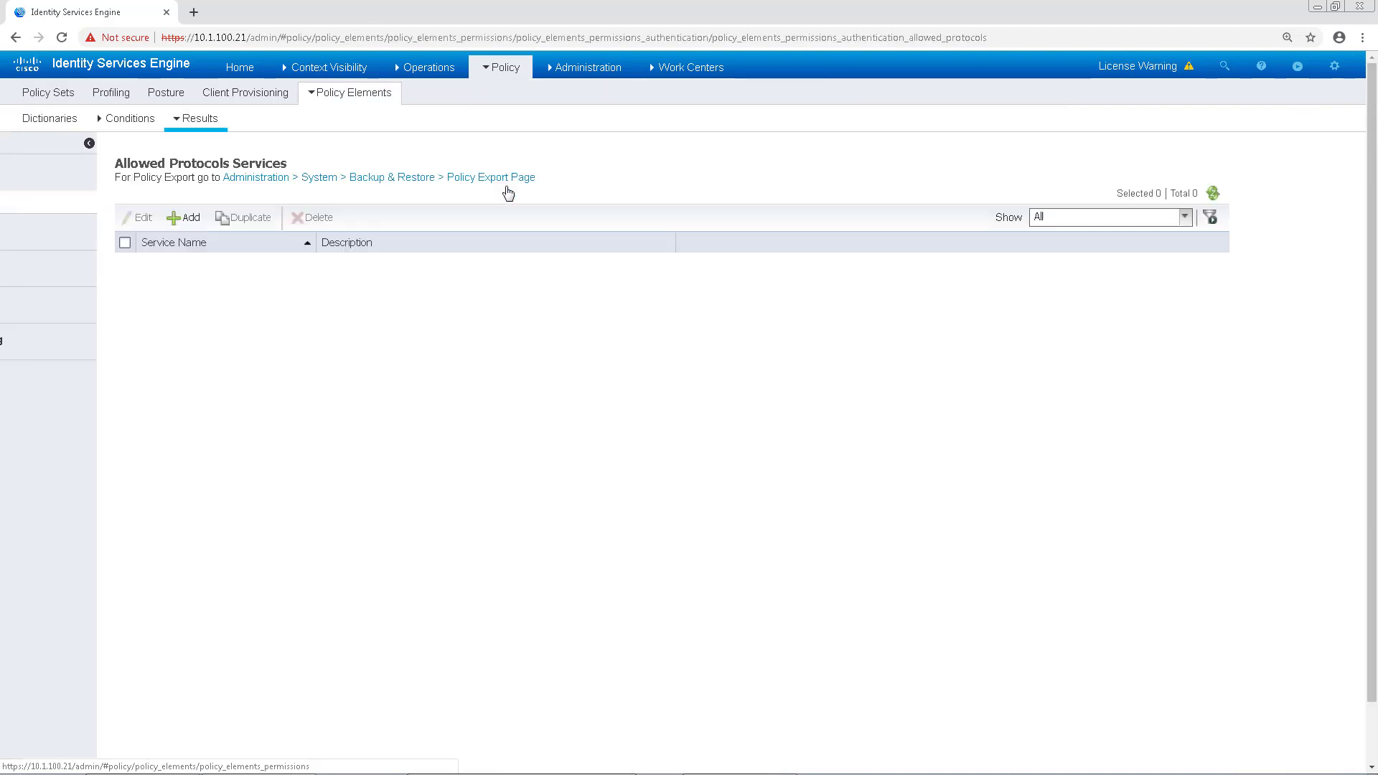
{"action": "left_click", "coordinate": [63, 235]}
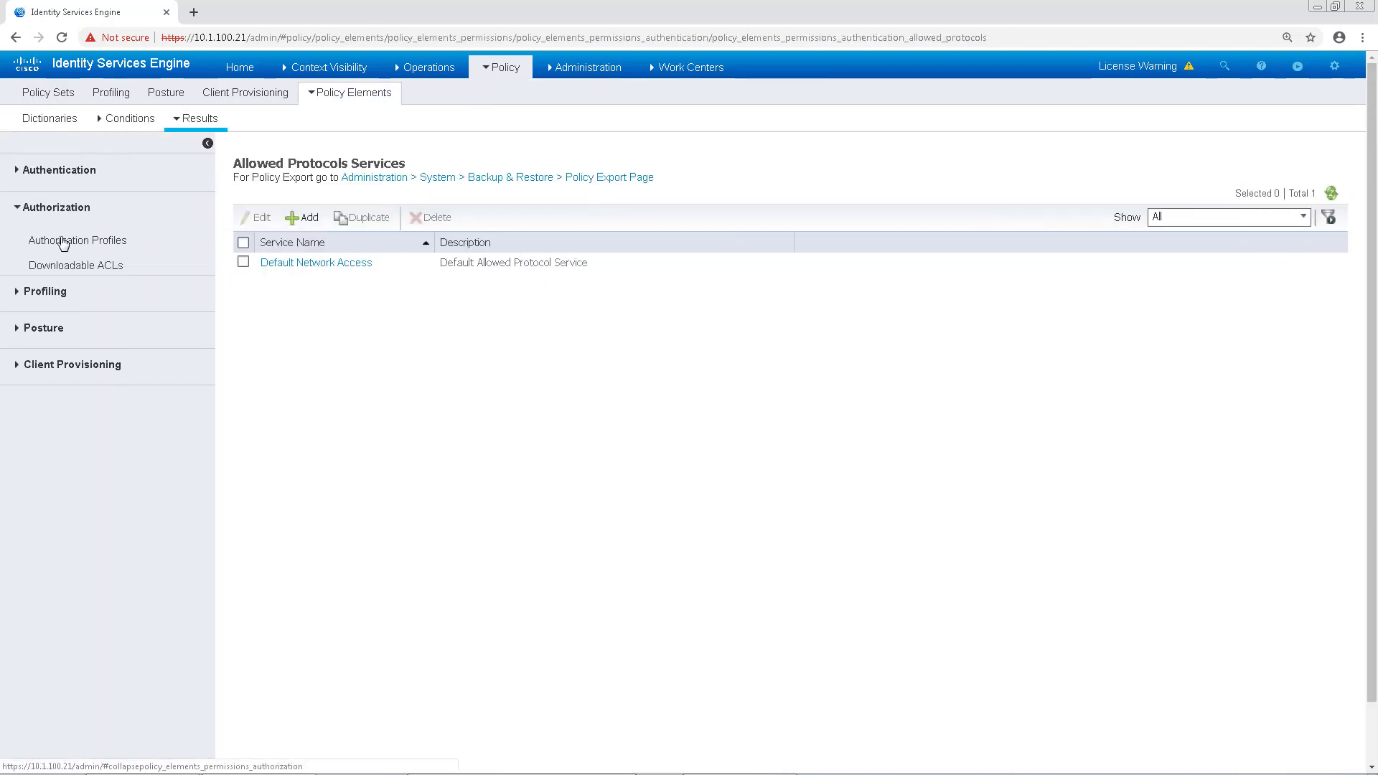
{"action": "left_click", "coordinate": [63, 242]}
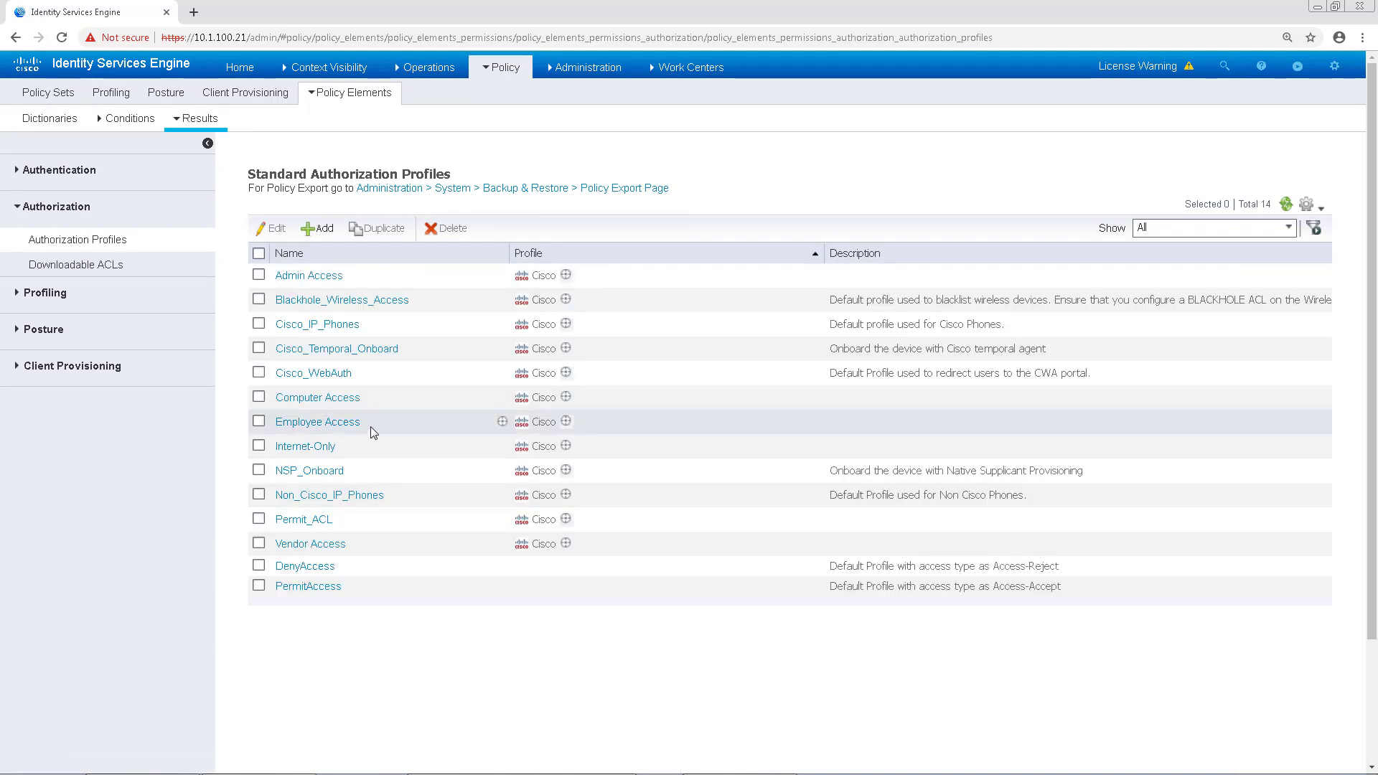
{"action": "left_click", "coordinate": [314, 277]}
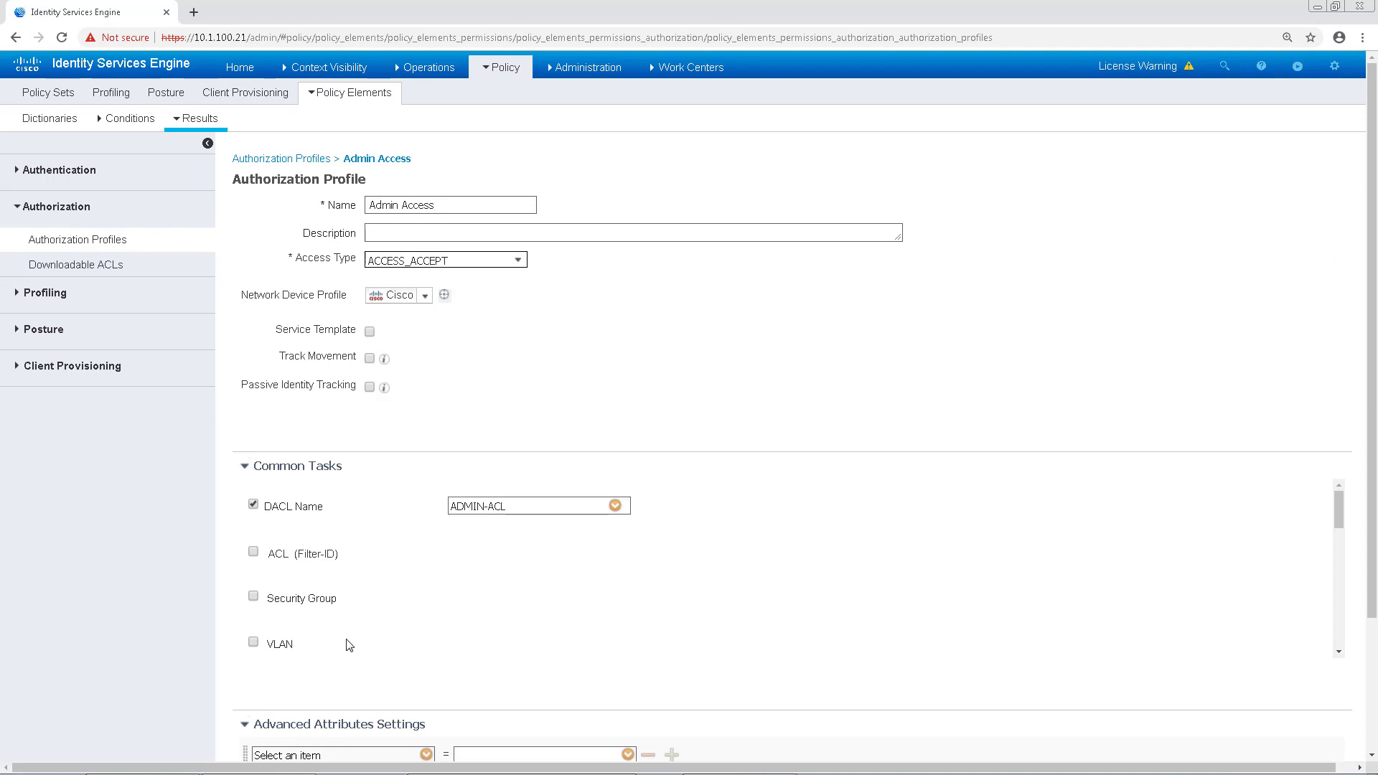
{"action": "scroll", "coordinate": [295, 632], "scroll_direction": "down", "scroll_amount": 2}
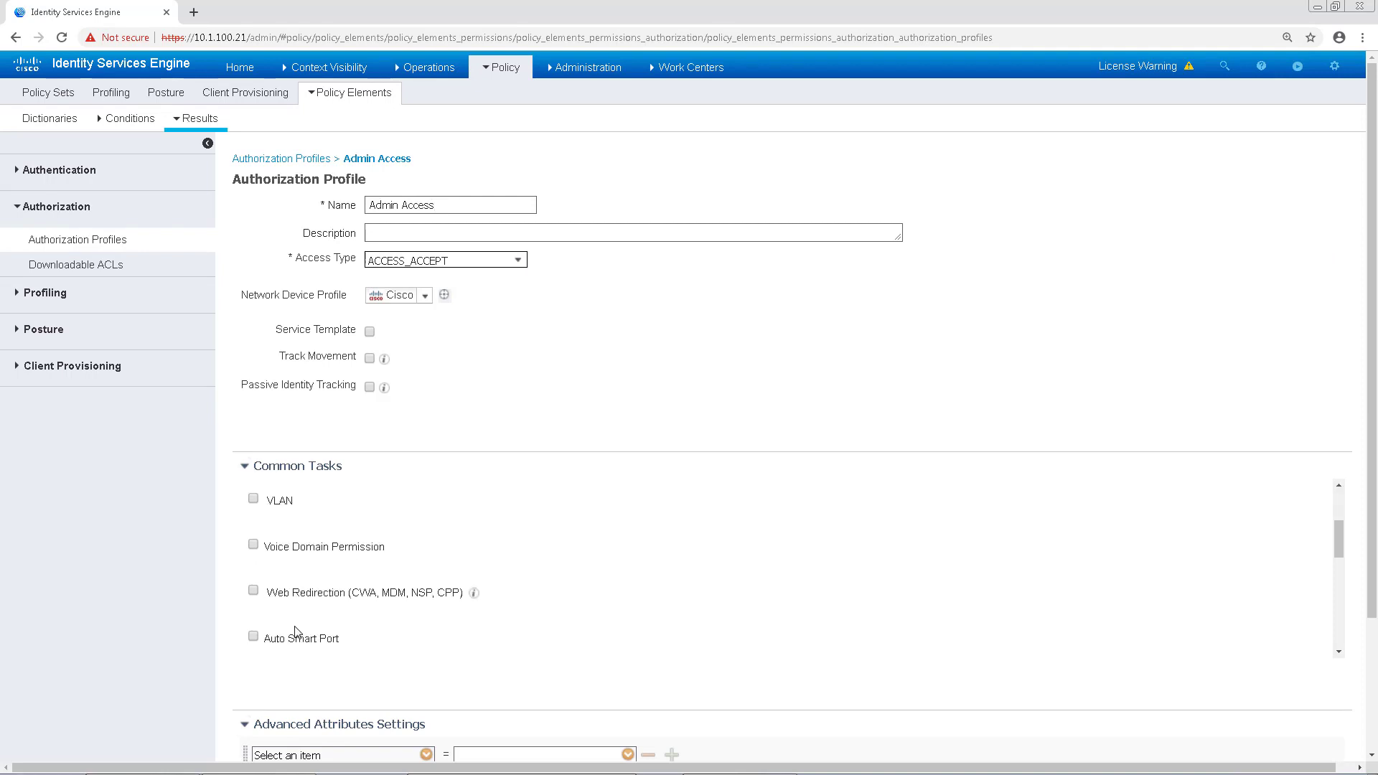
{"action": "scroll", "coordinate": [296, 631], "scroll_direction": "down", "scroll_amount": 2}
{"action": "scroll", "coordinate": [296, 632], "scroll_direction": "down", "scroll_amount": 3}
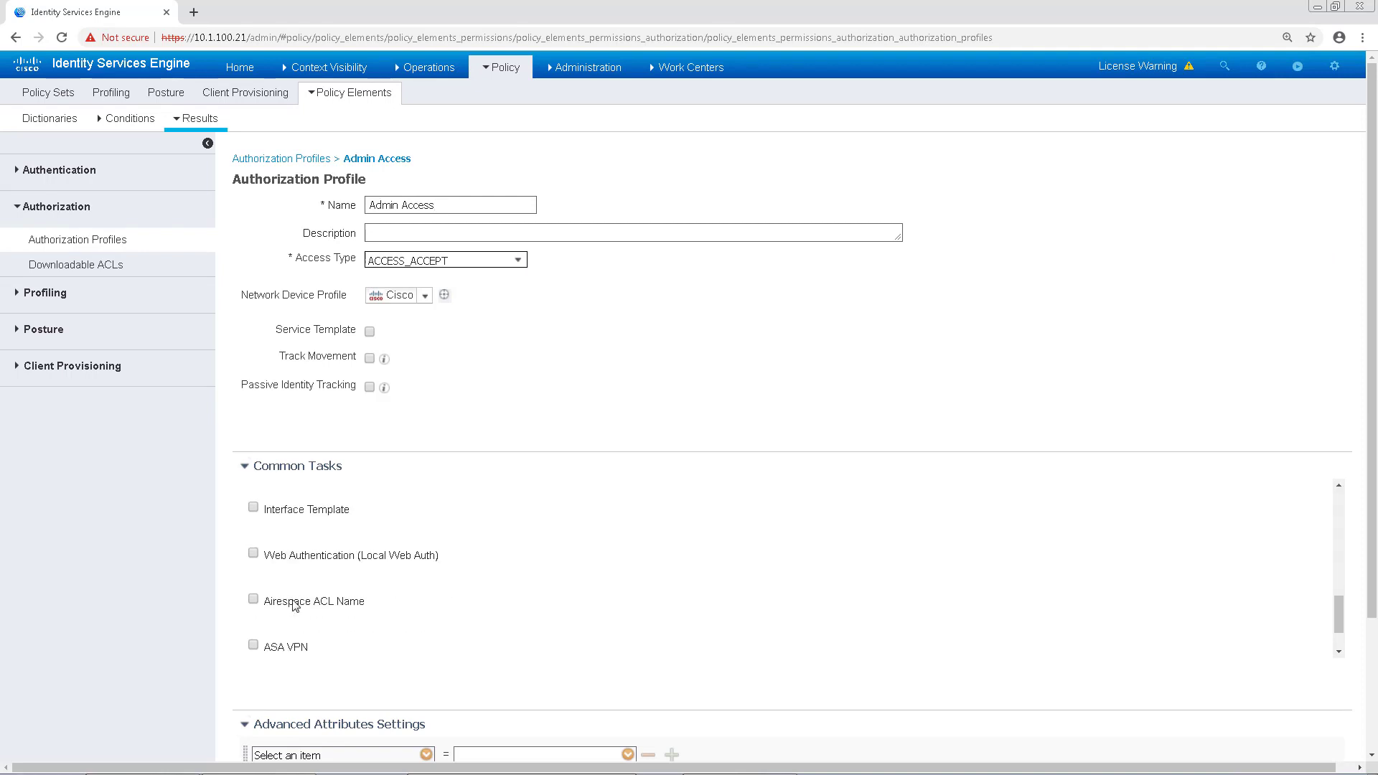
{"action": "scroll", "coordinate": [285, 583], "scroll_direction": "down", "scroll_amount": 3}
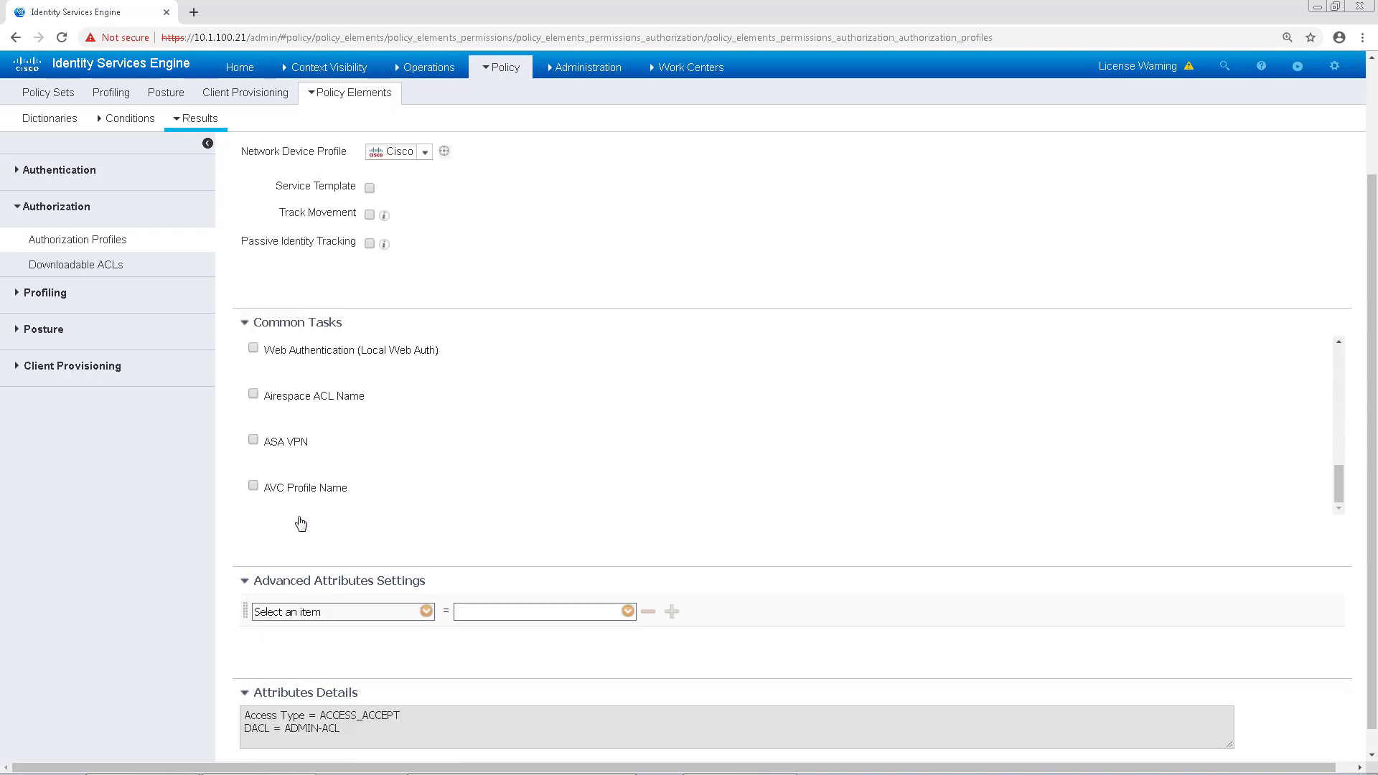
{"action": "scroll", "coordinate": [311, 472], "scroll_direction": "up", "scroll_amount": 2}
{"action": "scroll", "coordinate": [311, 471], "scroll_direction": "up", "scroll_amount": 2}
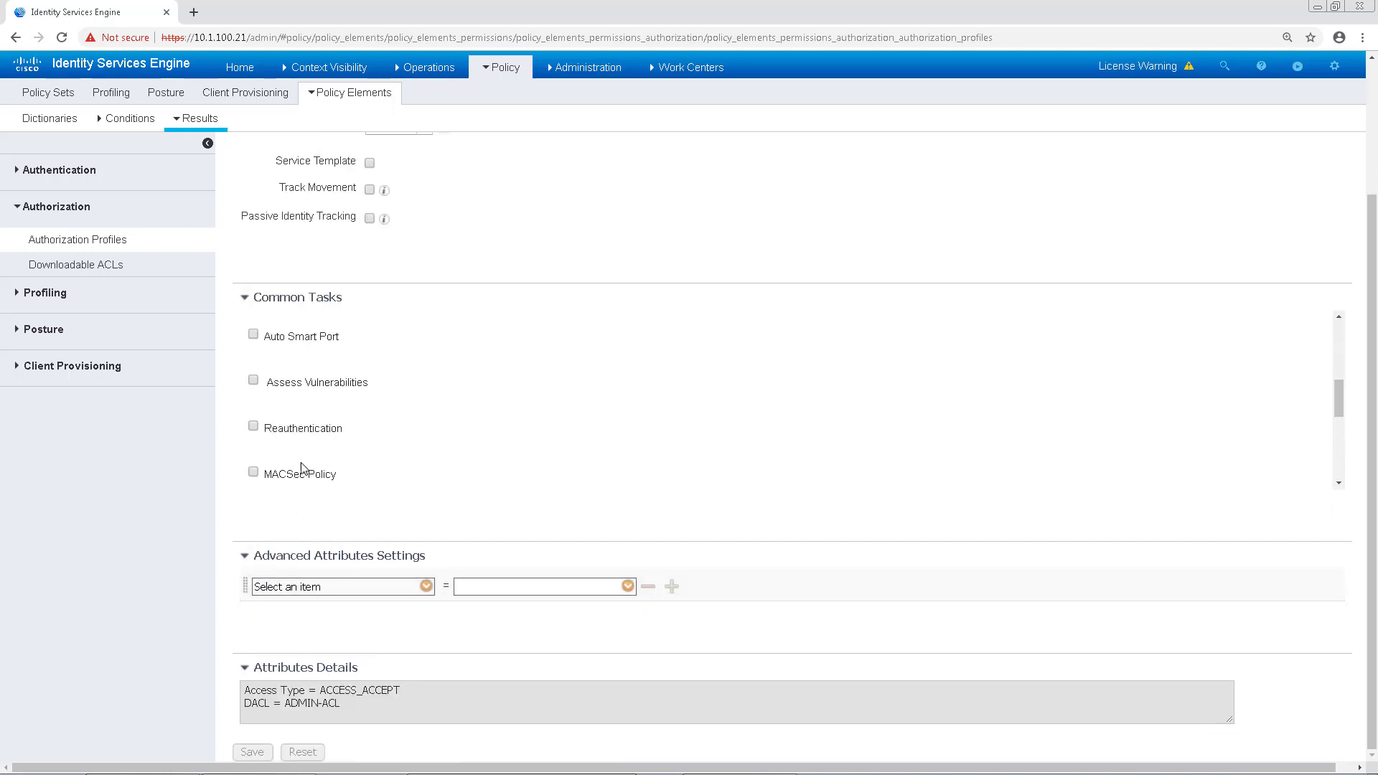
Step: Enable Assess Vulnerabilities with a 1-hour interval, check Assess periodically, and save the profile
{"action": "left_click", "coordinate": [254, 381]}
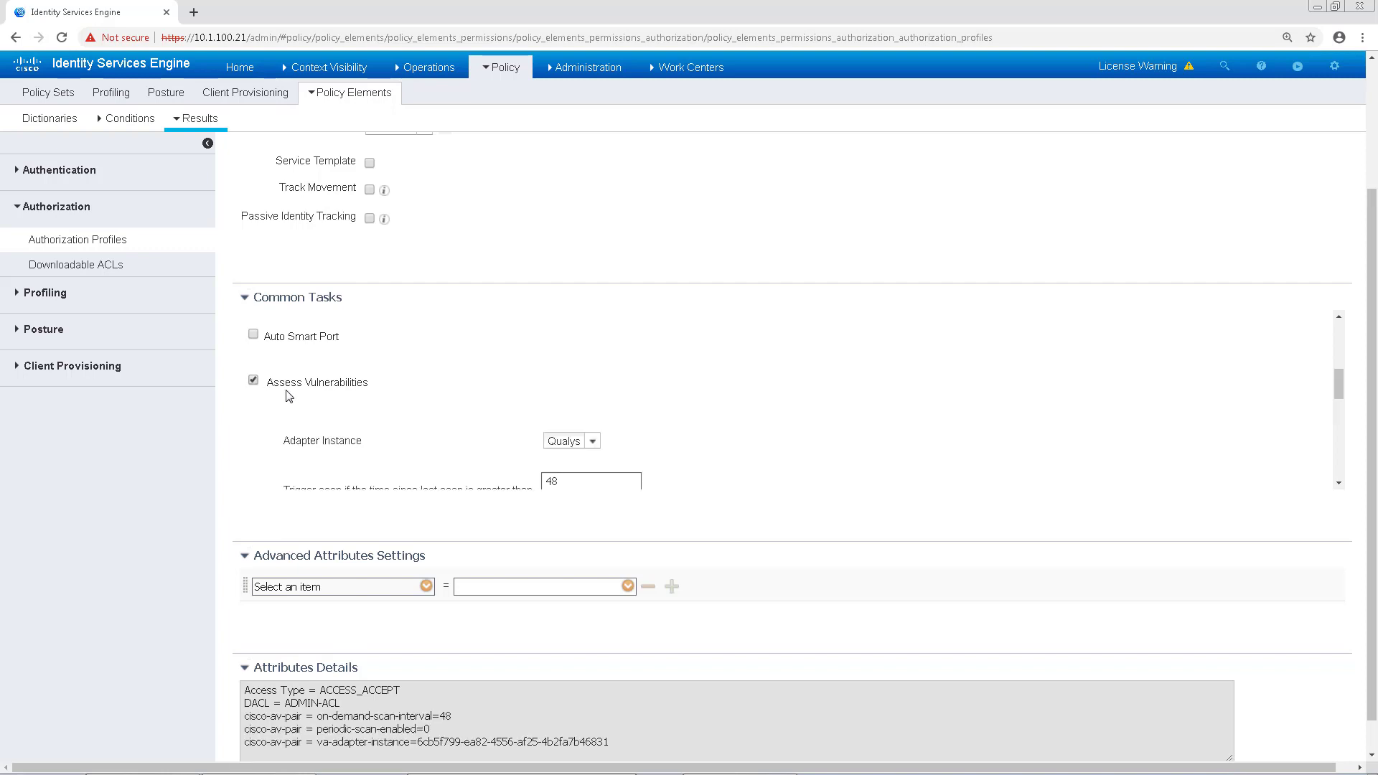
{"action": "scroll", "coordinate": [560, 448], "scroll_direction": "down", "scroll_amount": 1}
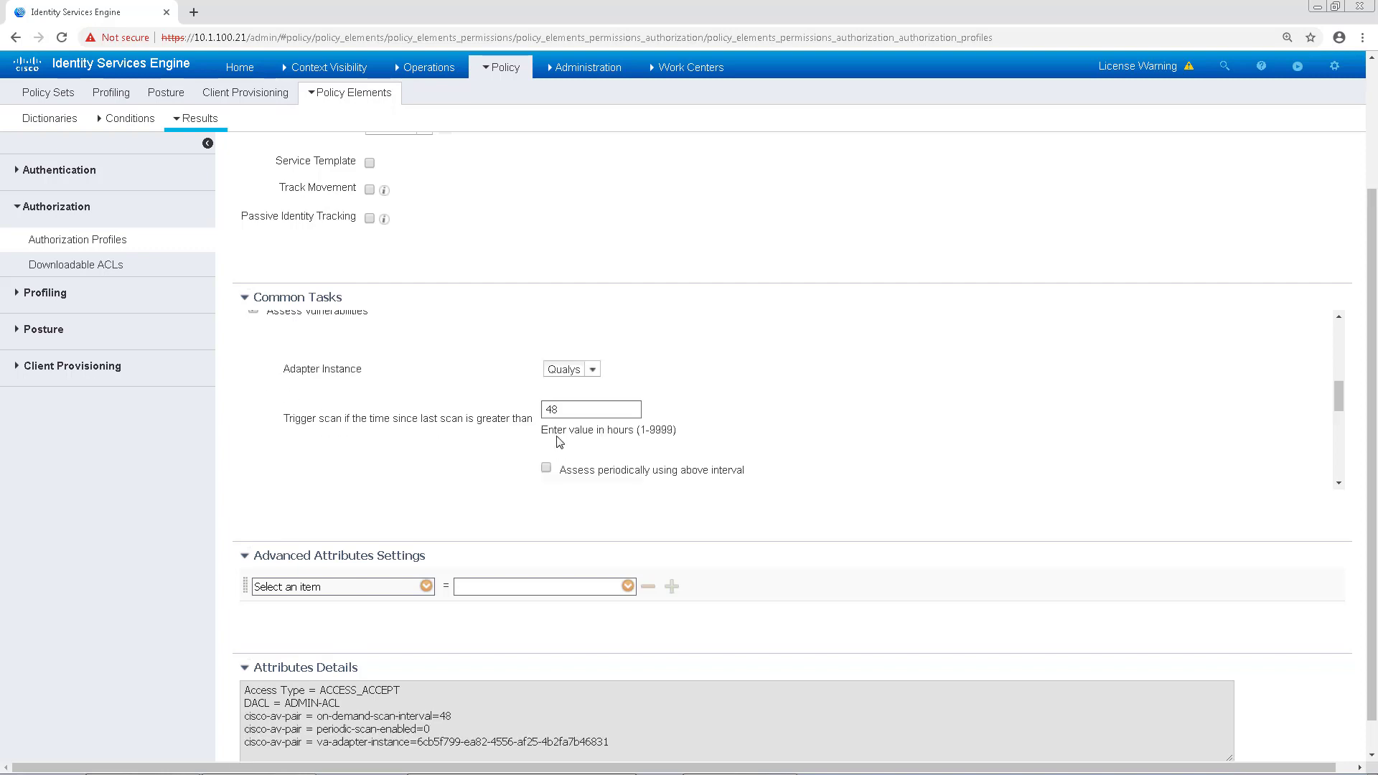
{"action": "double_click", "coordinate": [568, 408]}
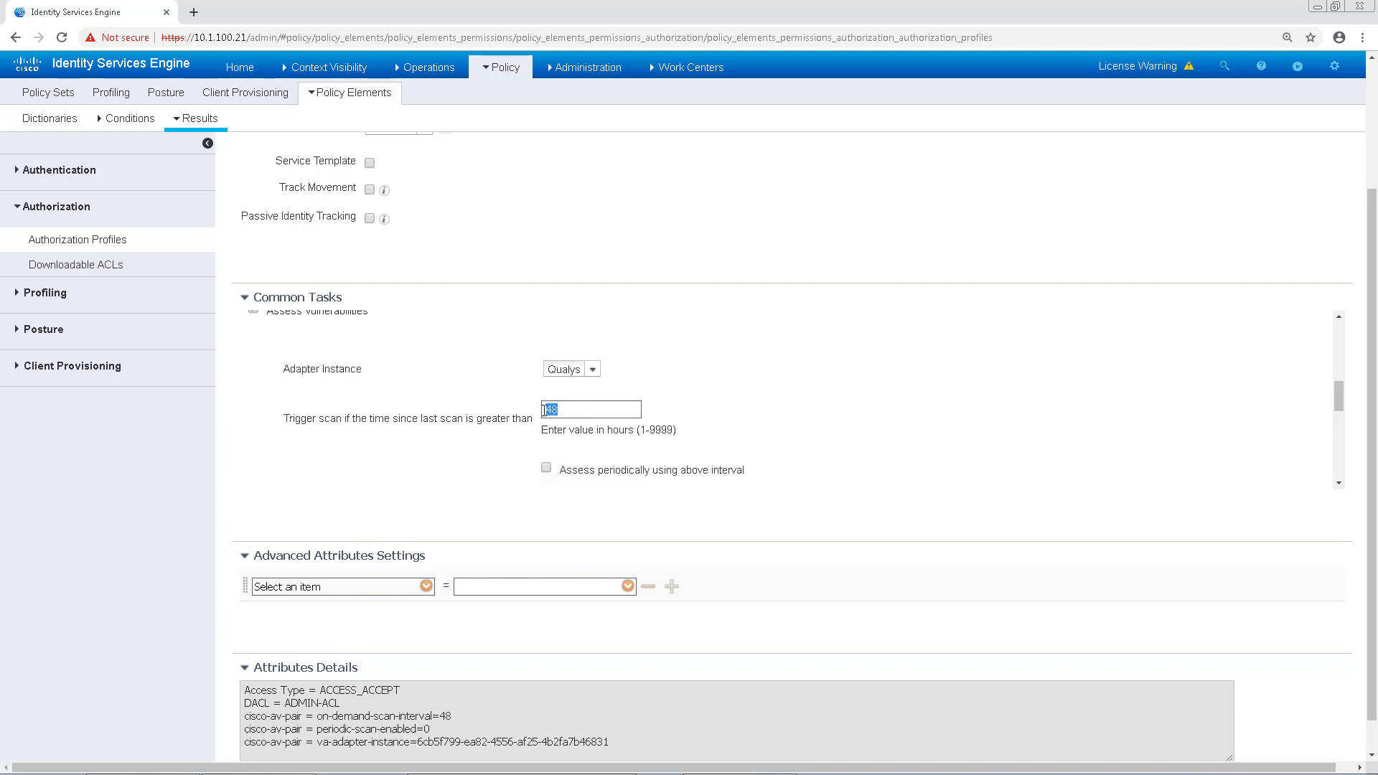
{"action": "type", "text": "1"}
{"action": "left_click", "coordinate": [546, 468]}
{"action": "scroll", "coordinate": [712, 481], "scroll_direction": "down", "scroll_amount": 5}
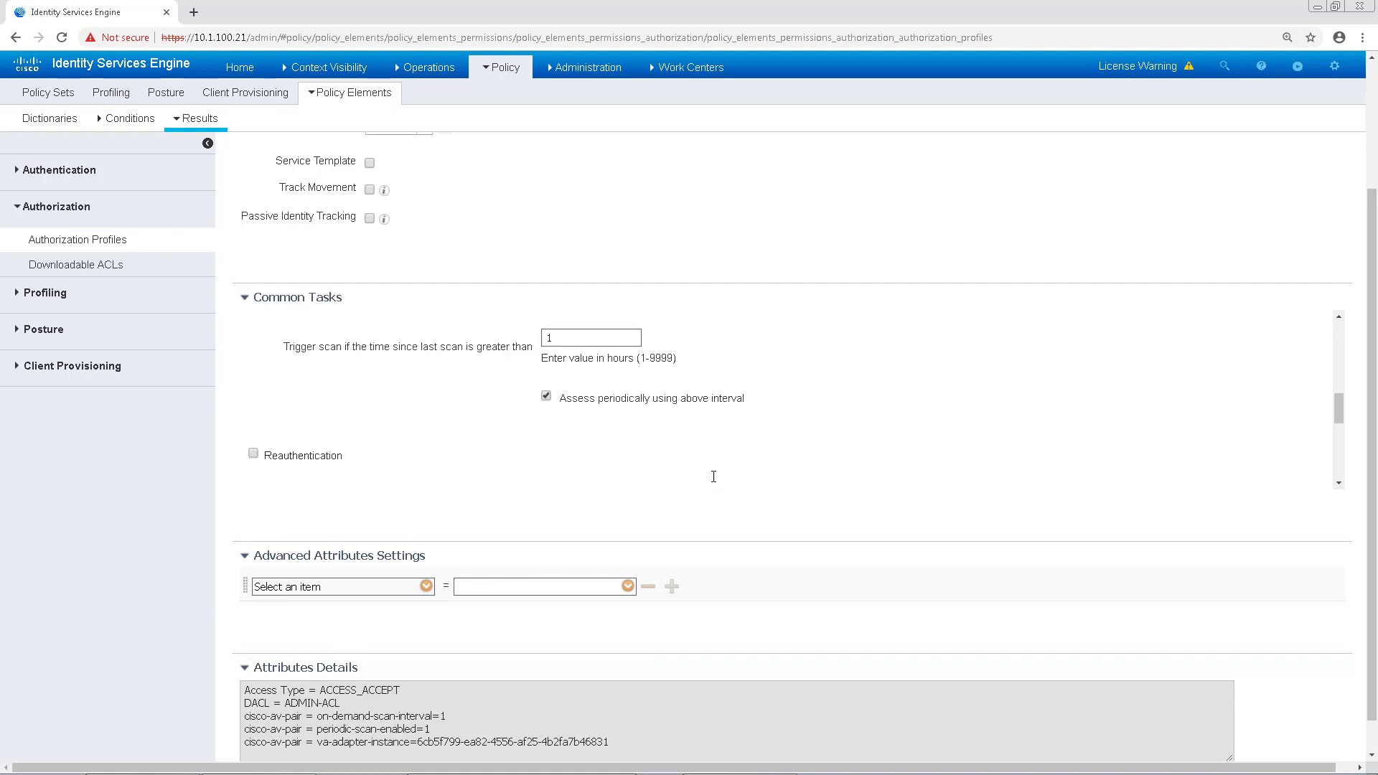
{"action": "scroll", "coordinate": [132, 700], "scroll_direction": "down", "scroll_amount": 1}
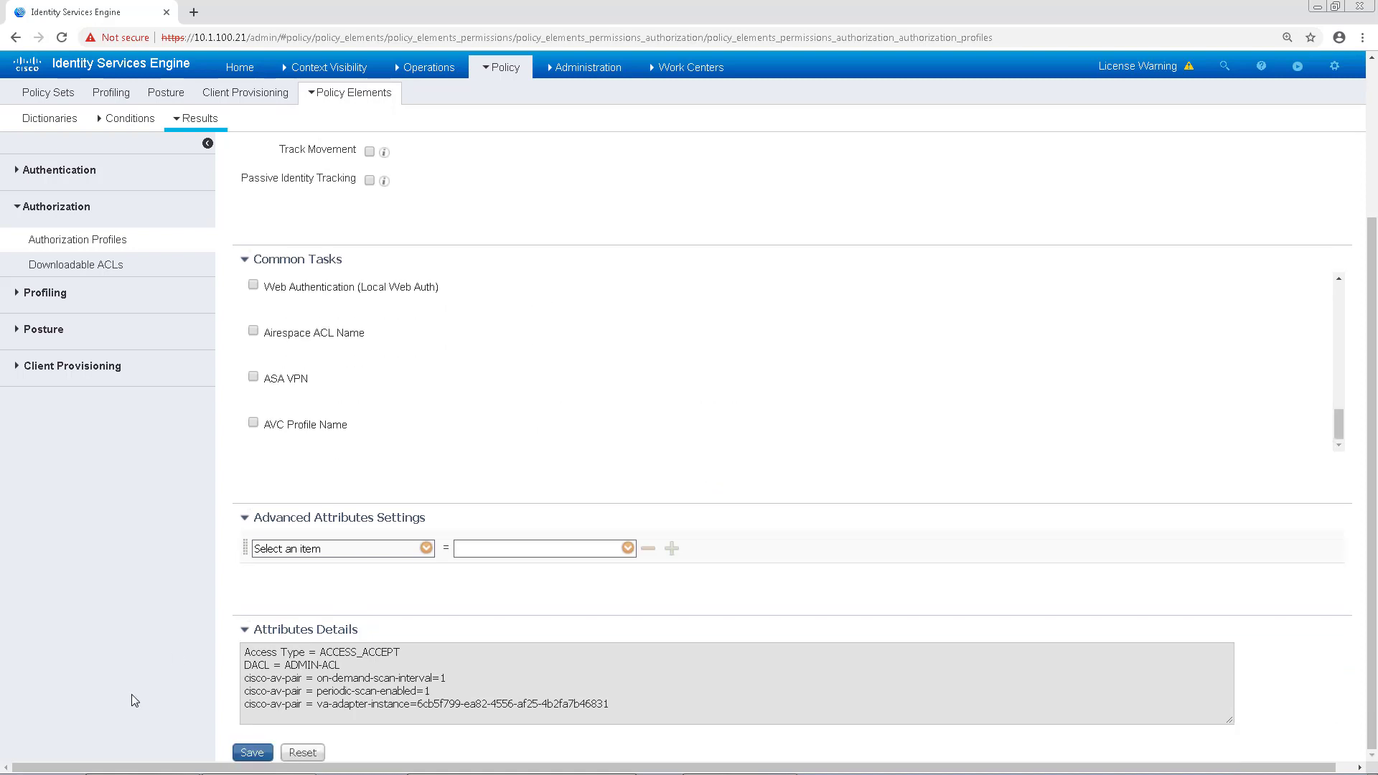
{"action": "left_click", "coordinate": [259, 755]}
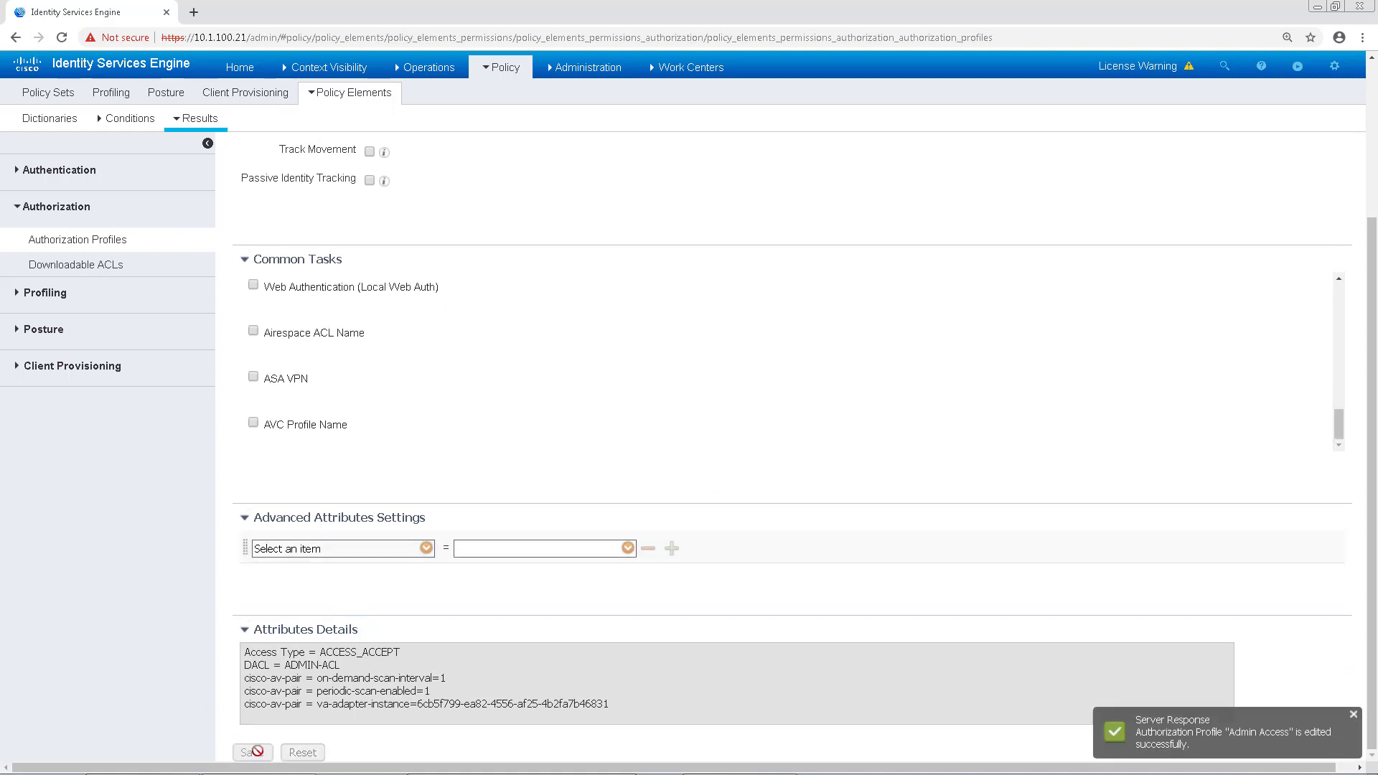
Step: In Security Demo Wired Closed, add a Global Exceptions rule and rename it 'Vulnerable Endpoints'
{"action": "left_click", "coordinate": [492, 72]}
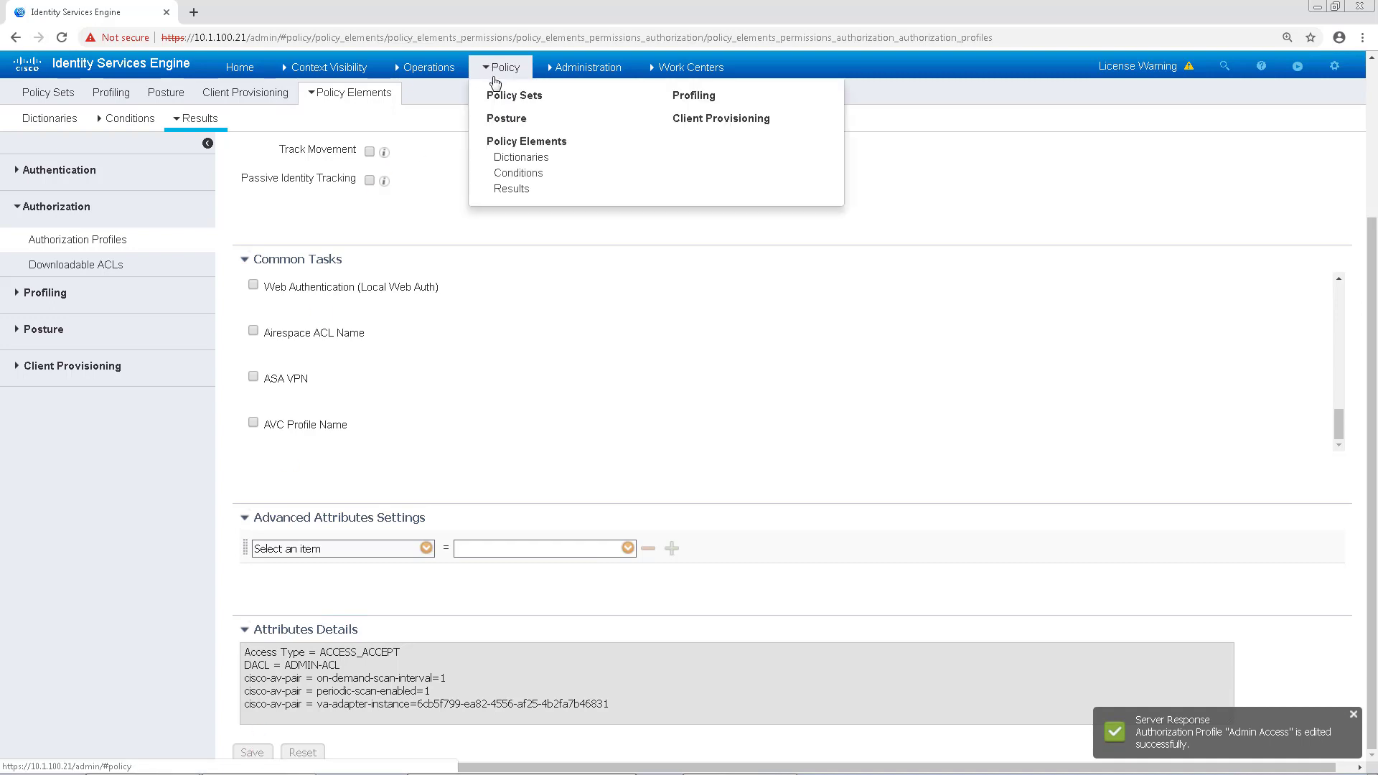
{"action": "left_click", "coordinate": [512, 98]}
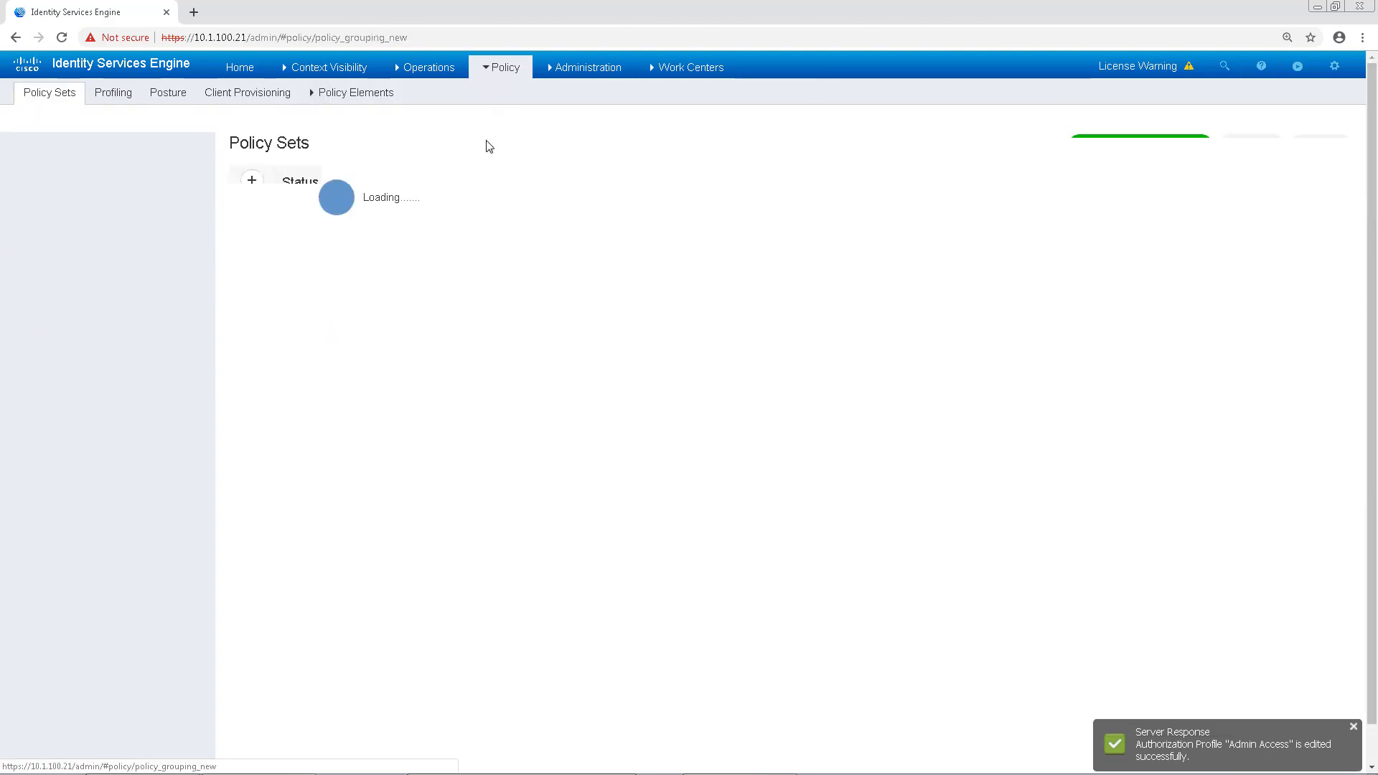
{"action": "left_click", "coordinate": [1325, 395]}
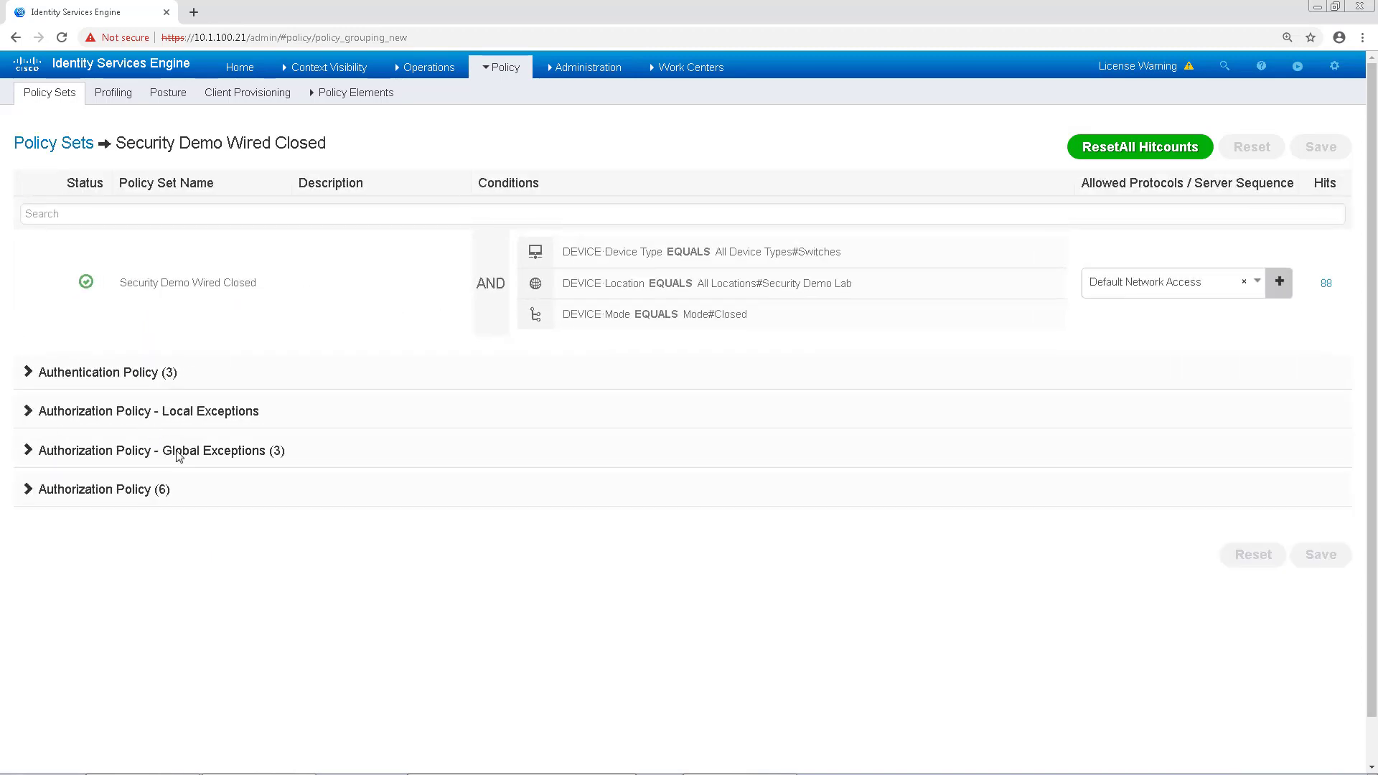
{"action": "left_click", "coordinate": [177, 452]}
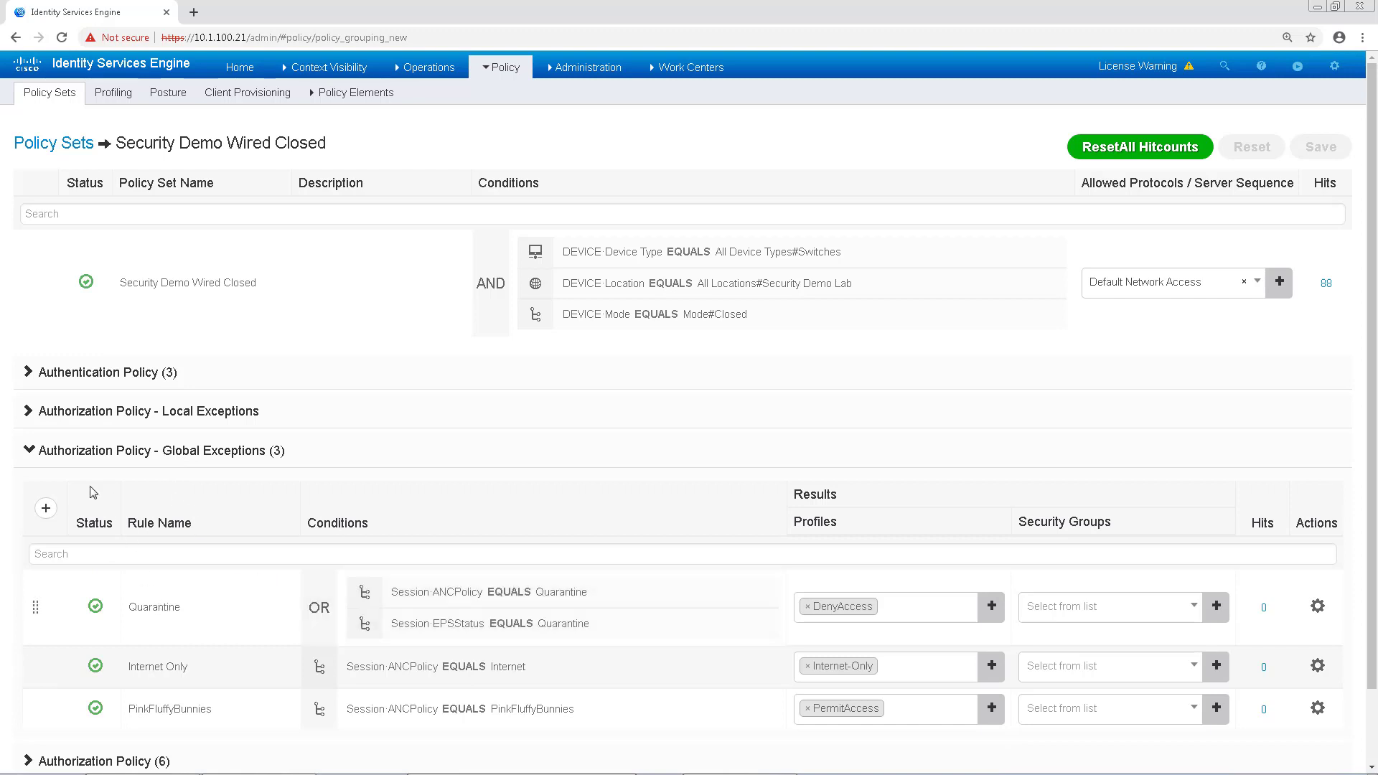
{"action": "scroll", "coordinate": [93, 495], "scroll_direction": "down", "scroll_amount": 1}
{"action": "left_click", "coordinate": [47, 429]}
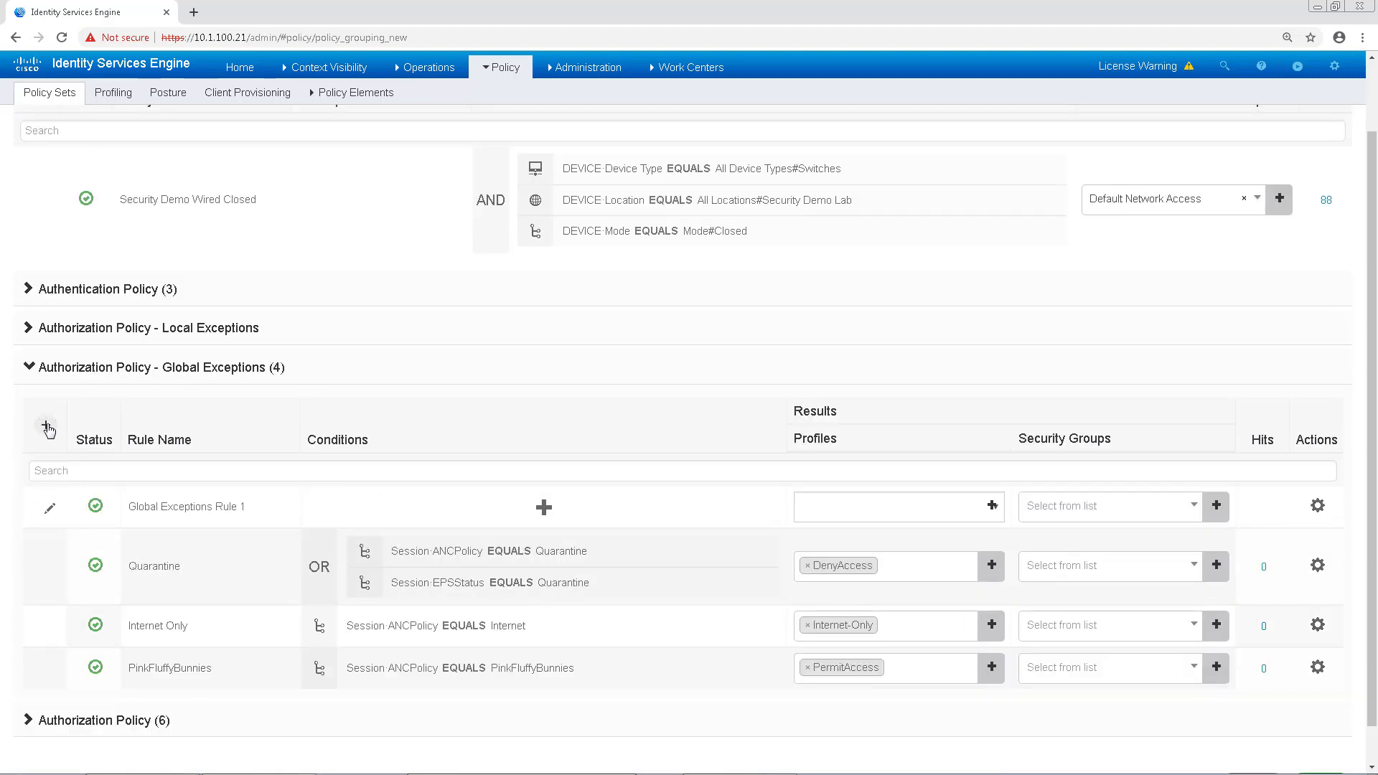
{"action": "triple_click", "coordinate": [179, 506]}
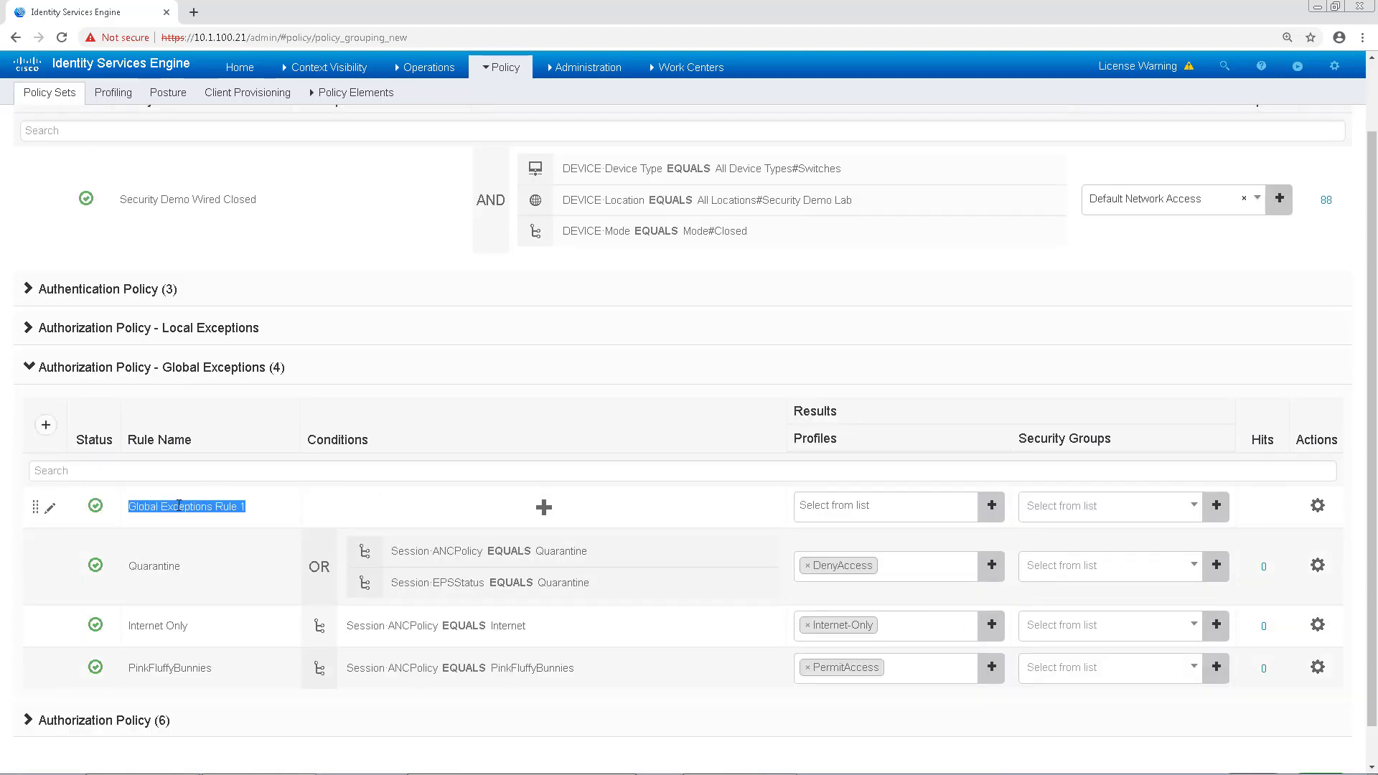
{"action": "type", "text": "Vulnerable"}
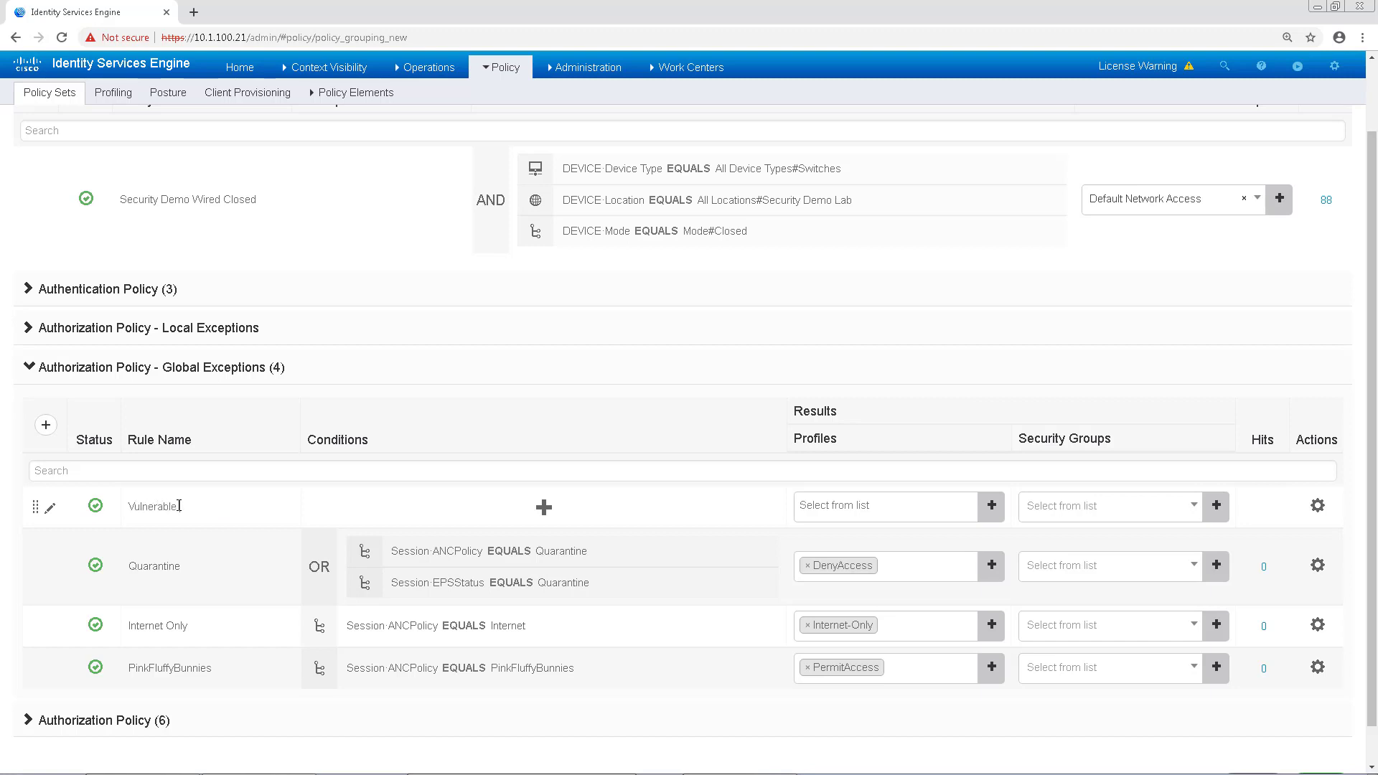
{"action": "type", "text": " Endpoints"}
Step: Build the condition Threat Qualys-CVSS_Base_Score Greater than 8 in Conditions Studio and apply it
{"action": "left_click", "coordinate": [462, 521]}
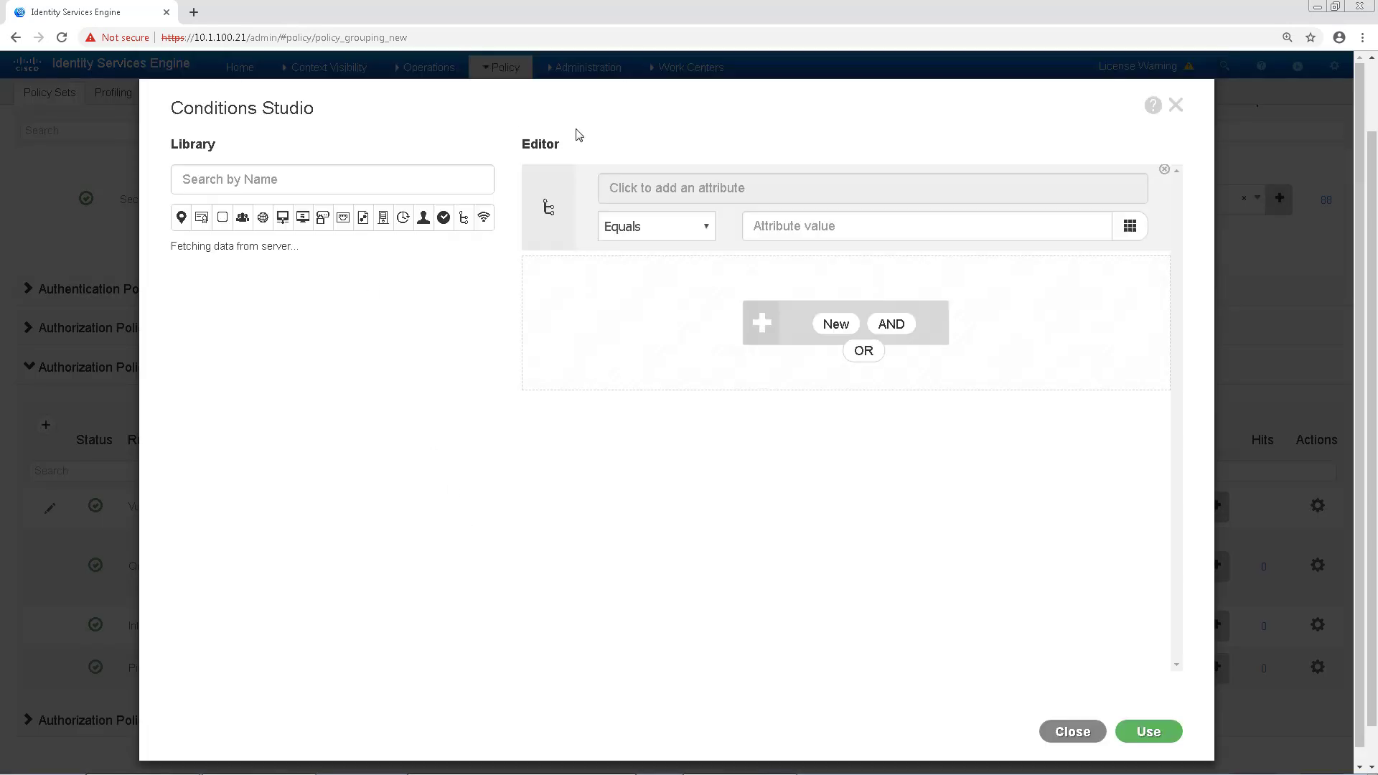
{"action": "left_click", "coordinate": [731, 186]}
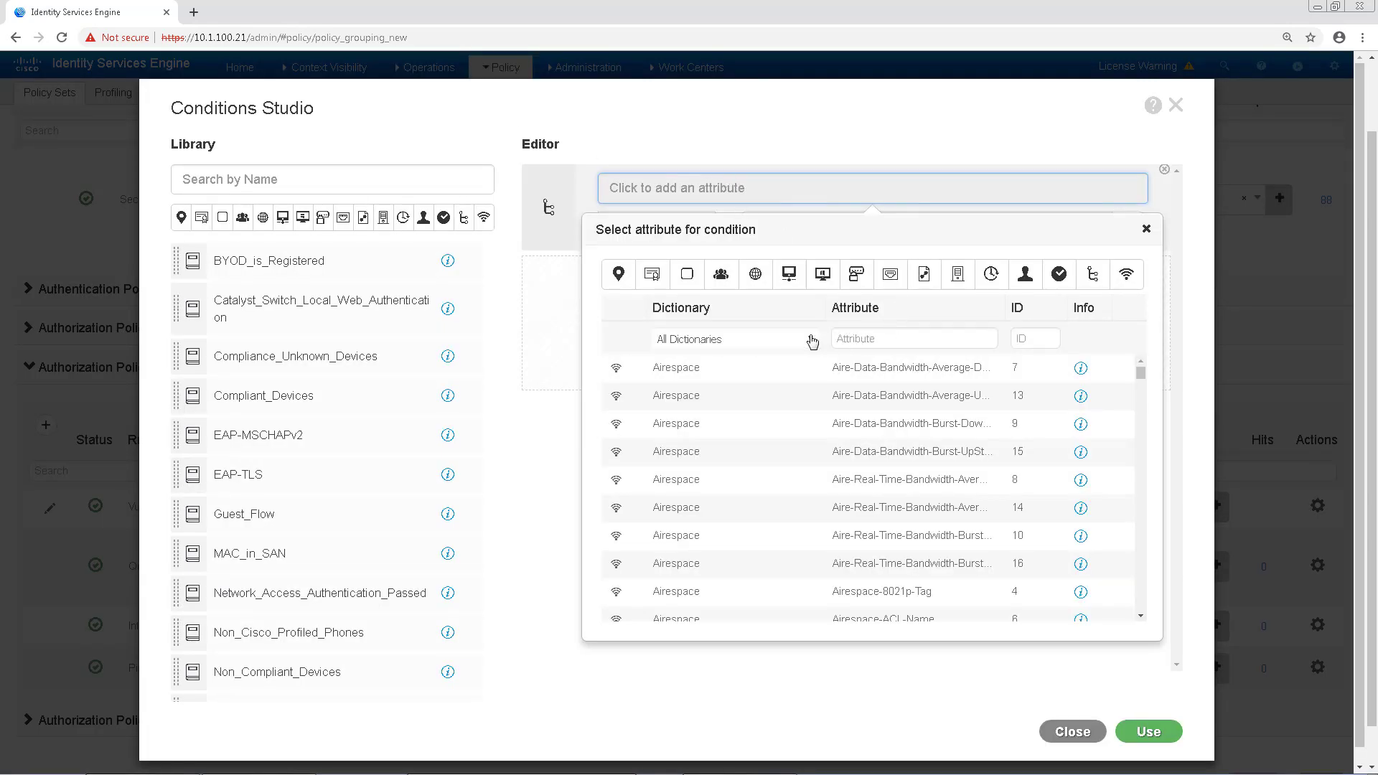
{"action": "left_click", "coordinate": [806, 342]}
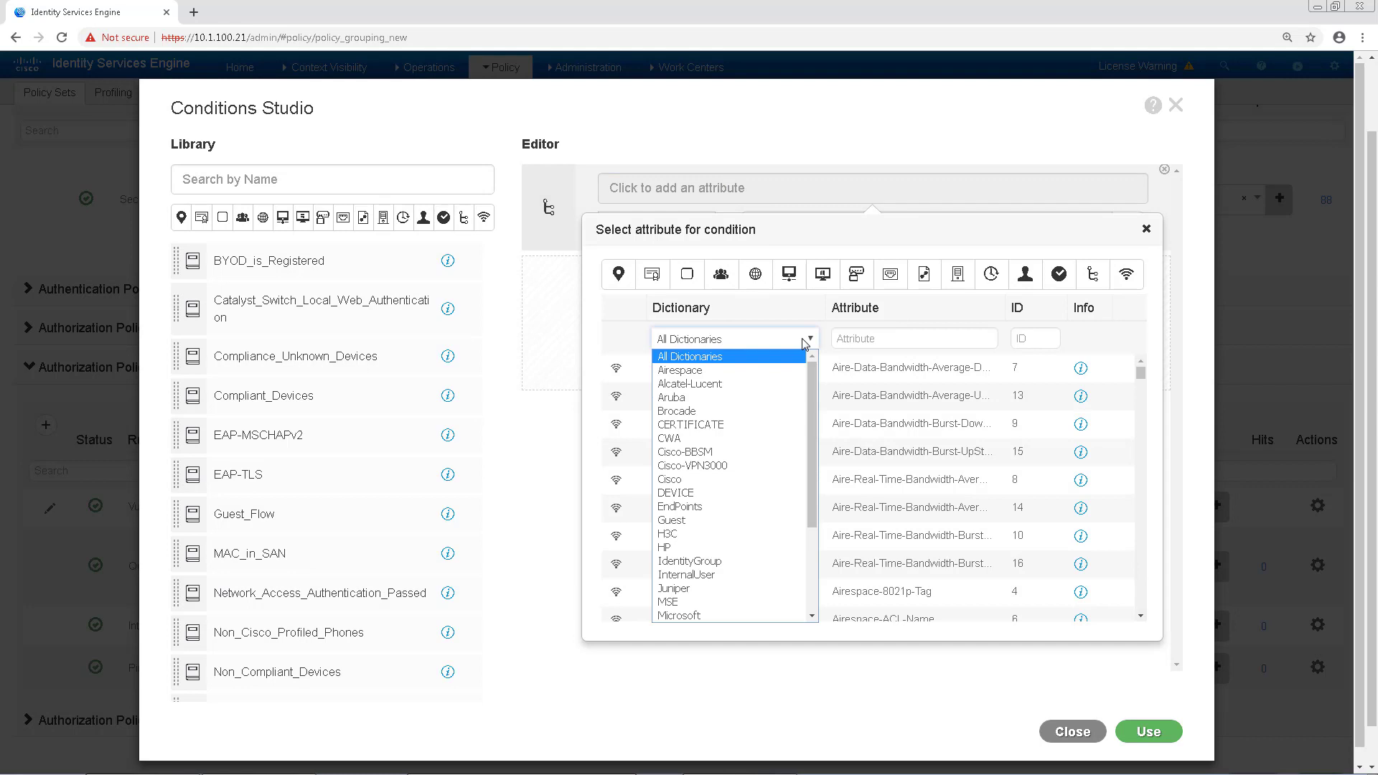
{"action": "scroll", "coordinate": [794, 456], "scroll_direction": "down", "scroll_amount": 2}
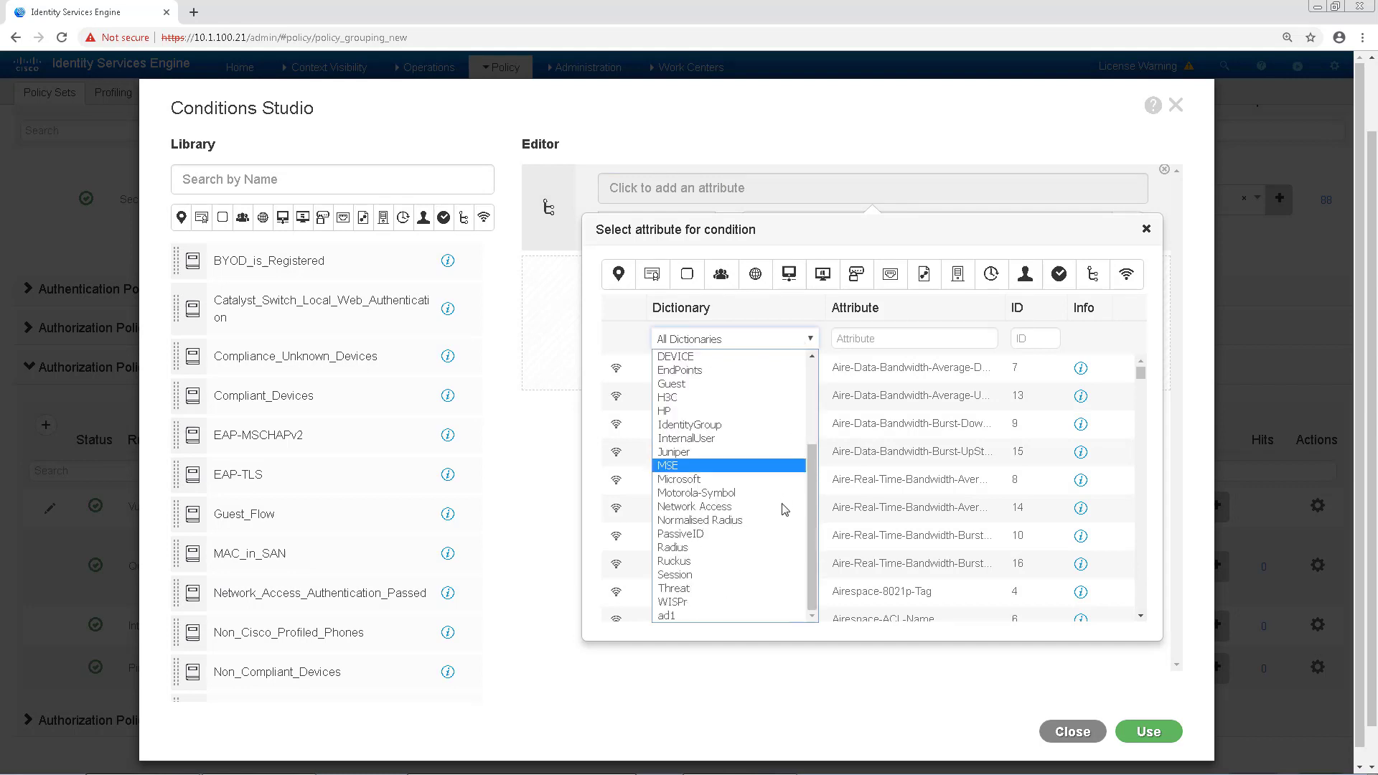
{"action": "left_click", "coordinate": [692, 590]}
{"action": "left_click", "coordinate": [866, 403]}
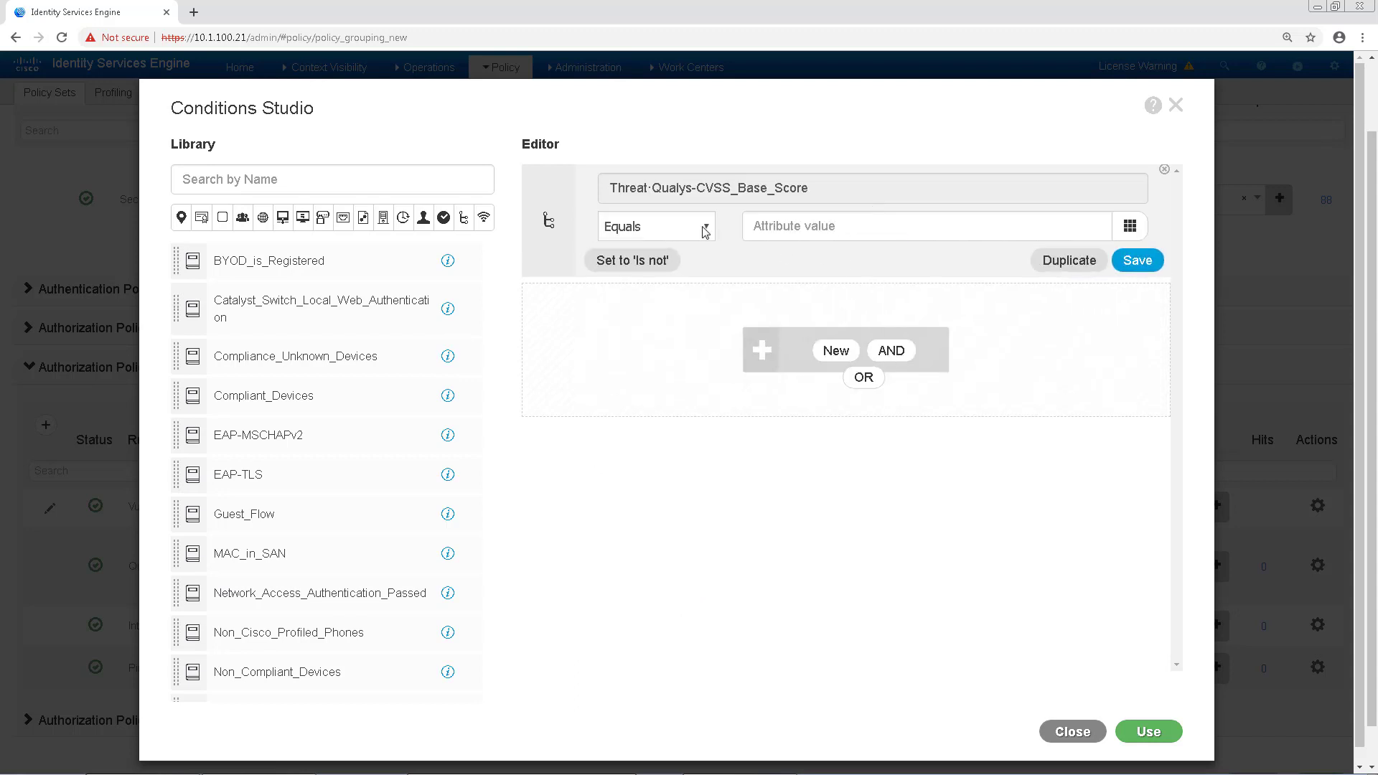
{"action": "left_click", "coordinate": [707, 231]}
{"action": "left_click", "coordinate": [669, 284]}
{"action": "left_click", "coordinate": [799, 225]}
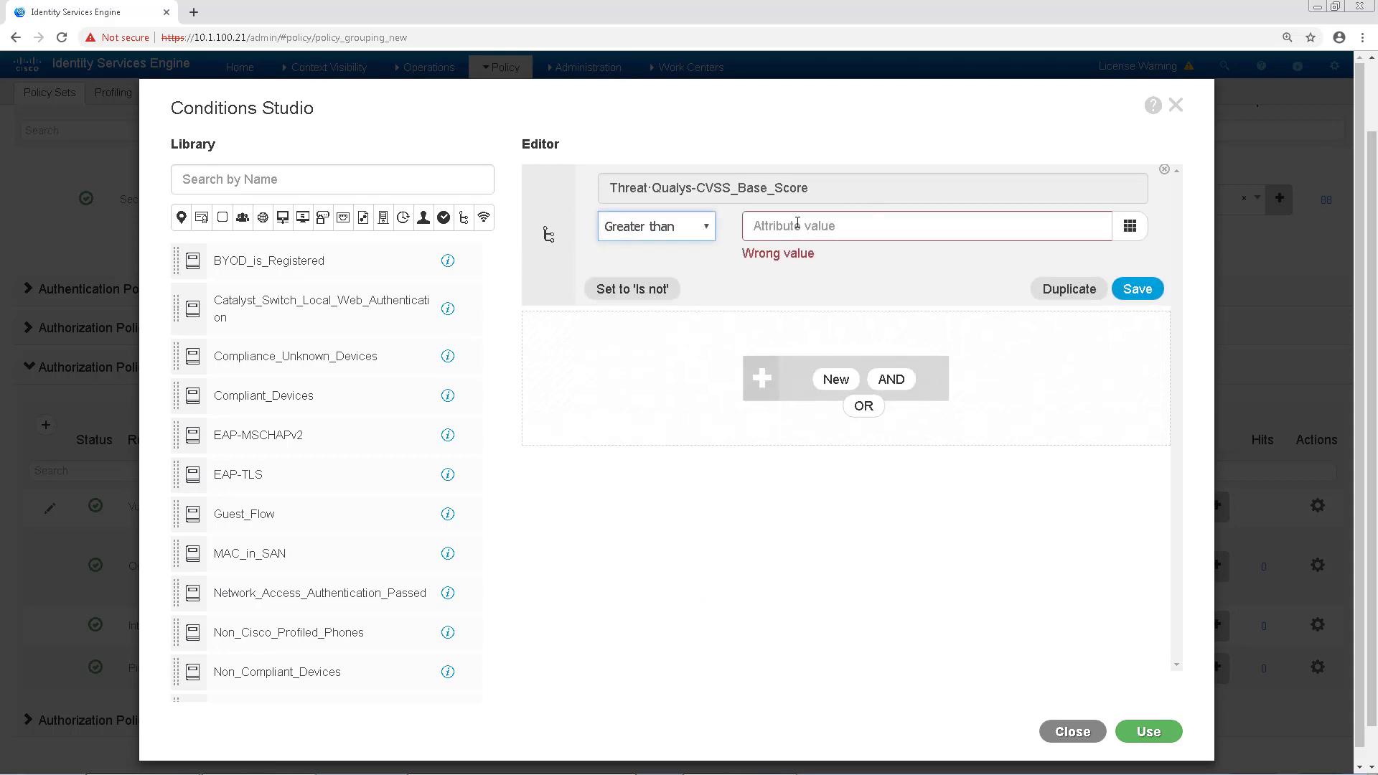
{"action": "type", "text": "8"}
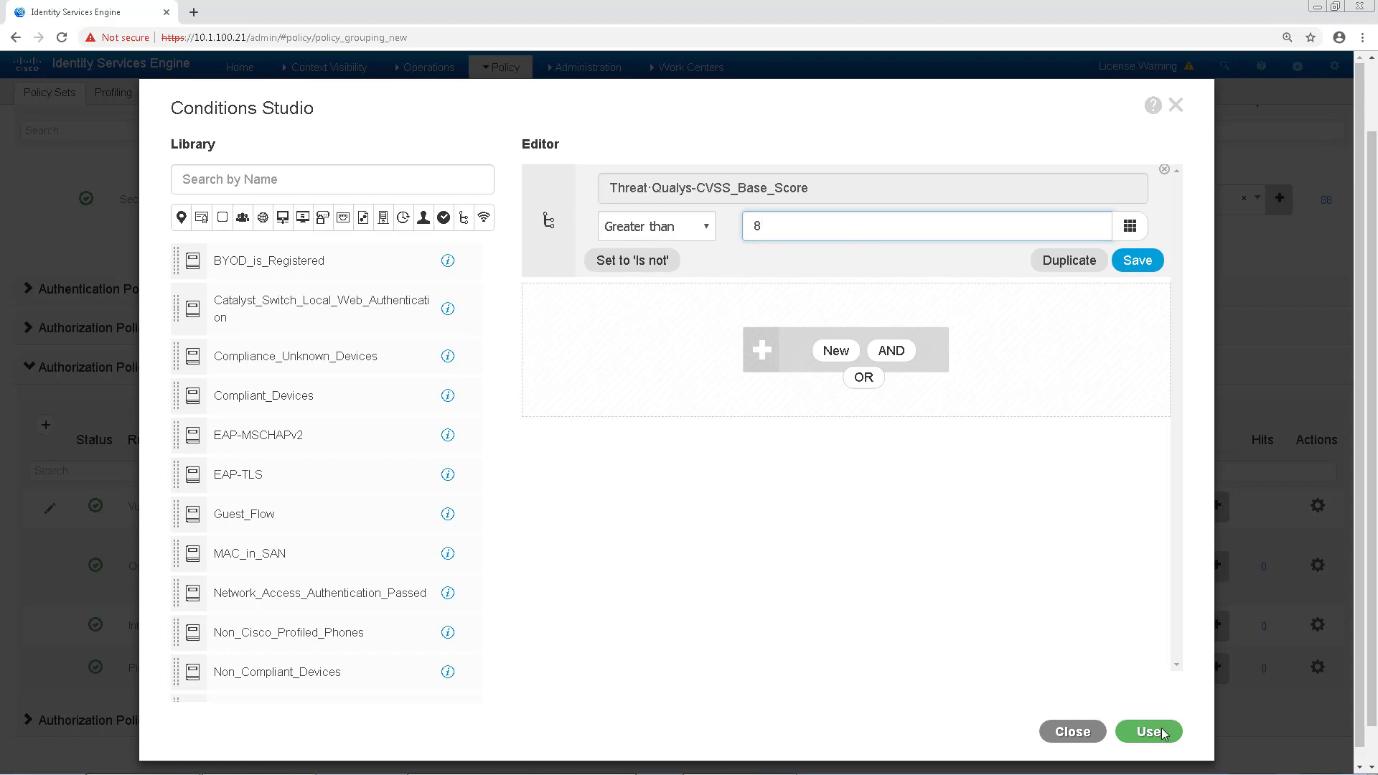
{"action": "left_click", "coordinate": [1161, 732]}
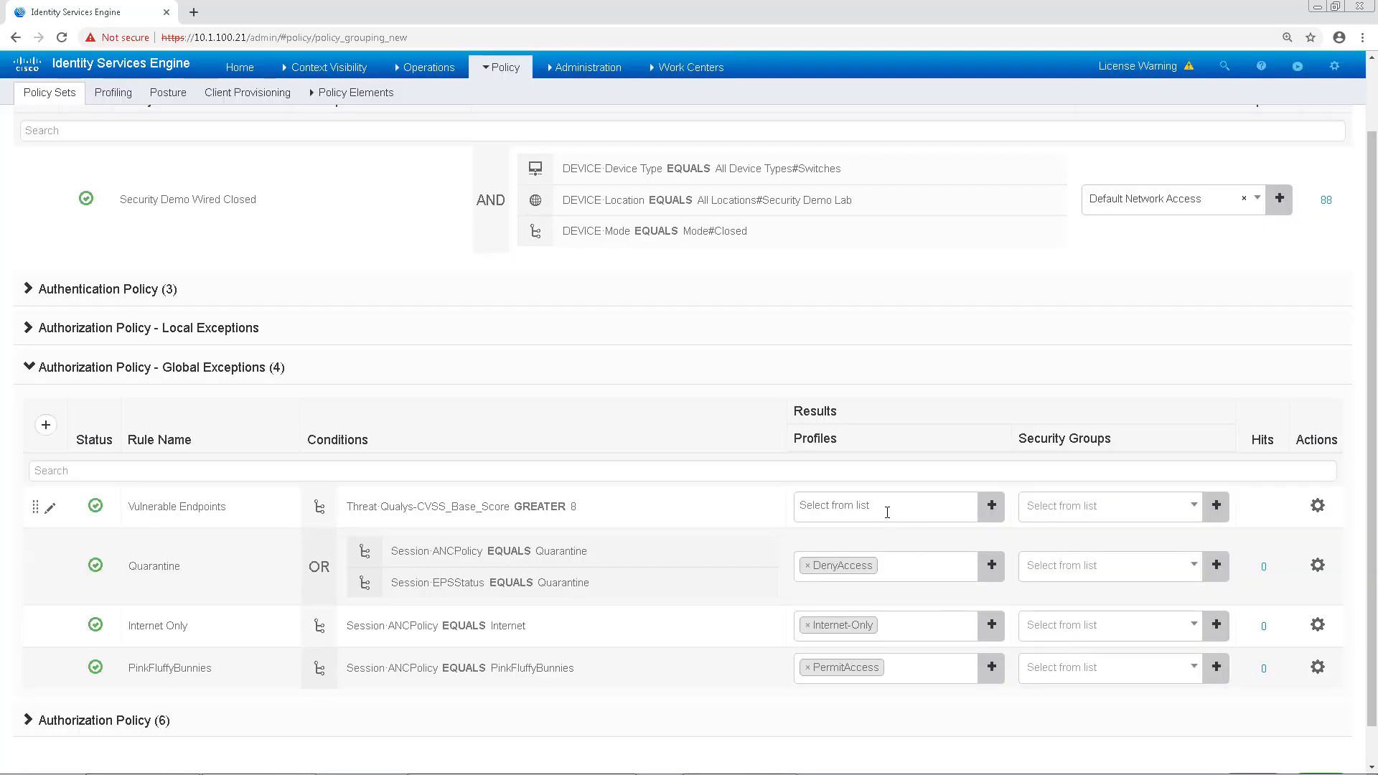
Step: Choose Internet-Only as the Vulnerable Endpoints rule's profile and save the policy set
{"action": "left_click", "coordinate": [888, 513]}
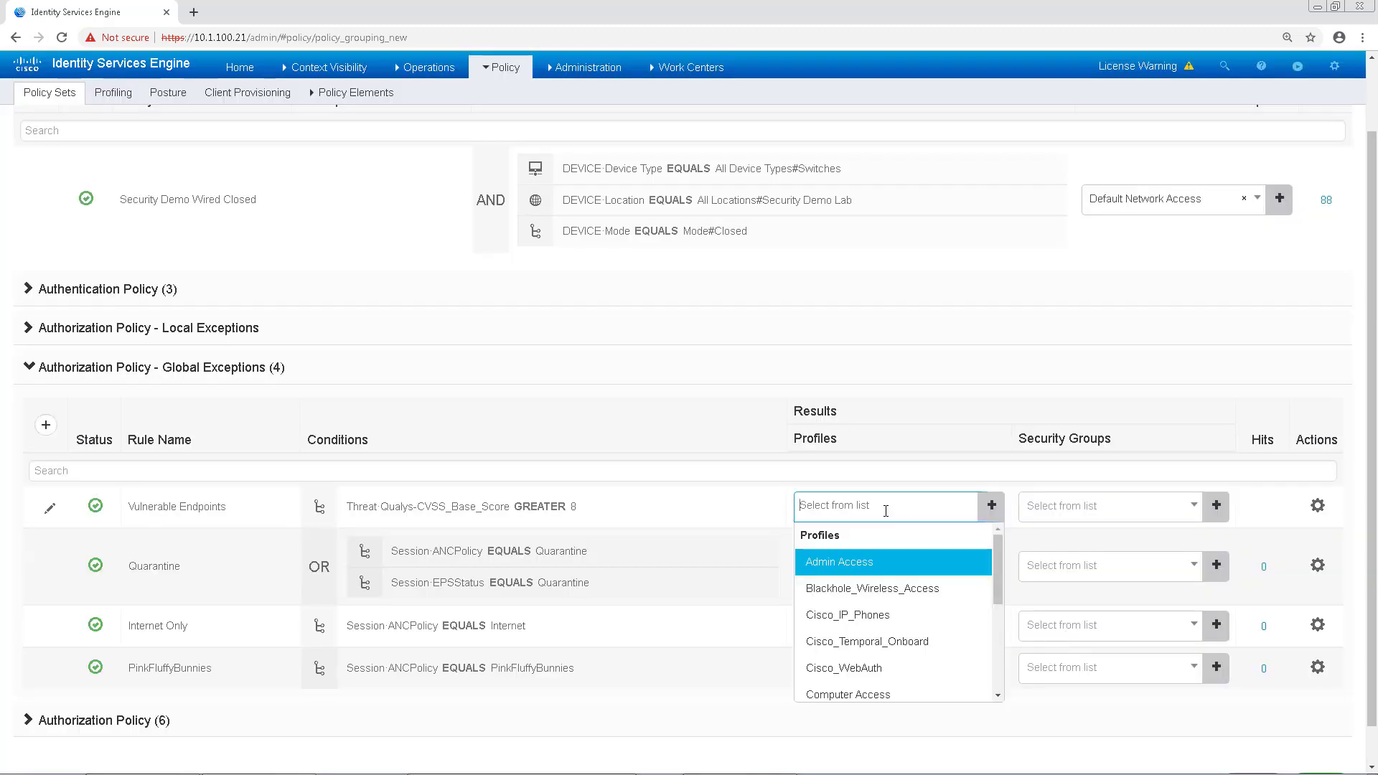
{"action": "scroll", "coordinate": [893, 610], "scroll_direction": "down", "scroll_amount": 2}
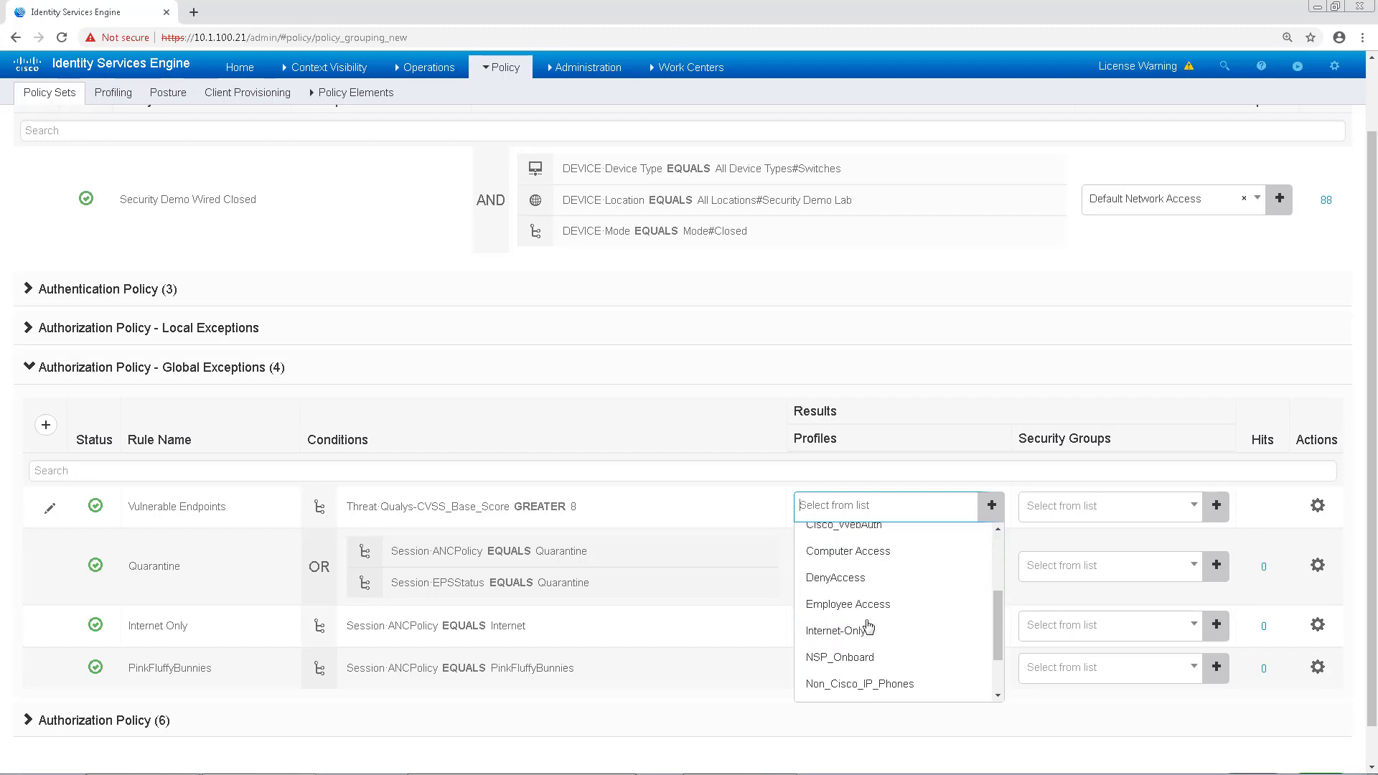
{"action": "left_click", "coordinate": [832, 631]}
{"action": "scroll", "coordinate": [864, 713], "scroll_direction": "down", "scroll_amount": 1}
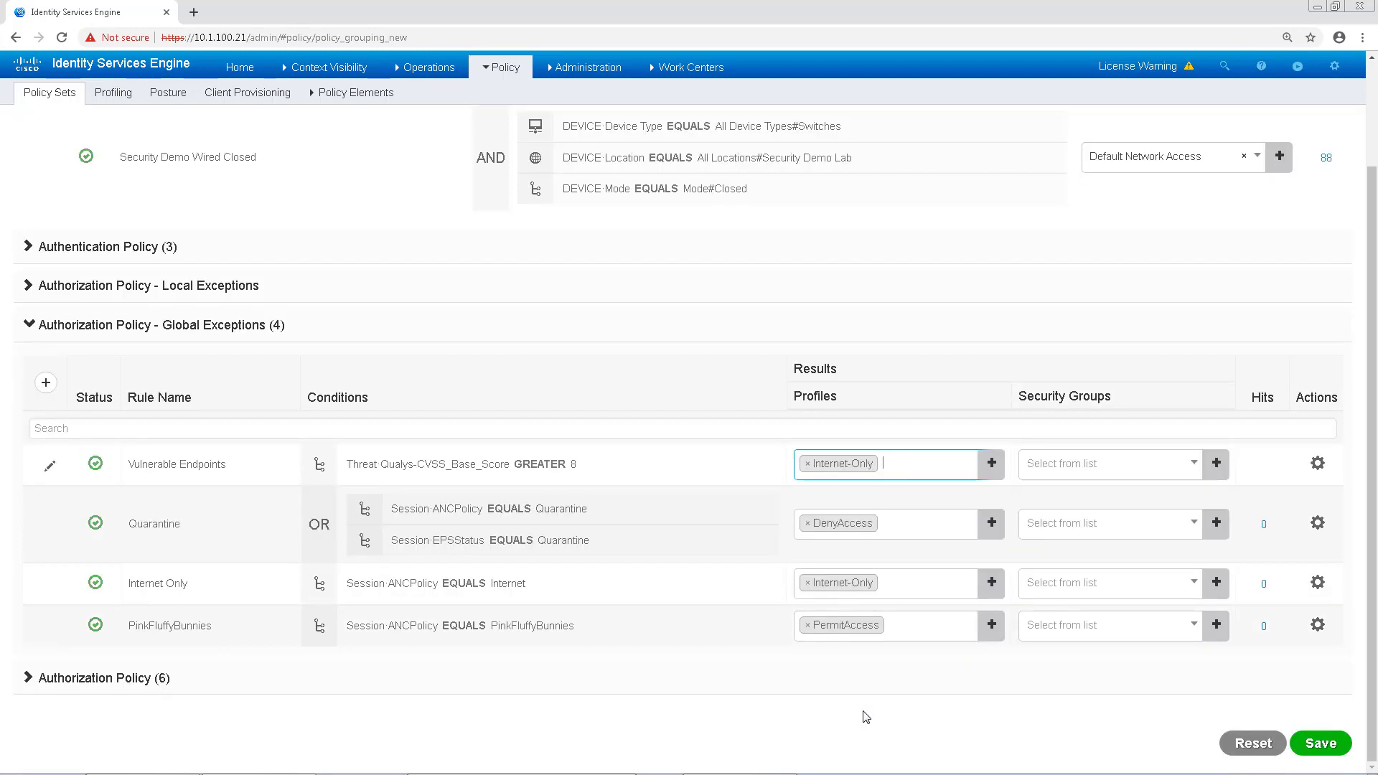
{"action": "left_click", "coordinate": [1307, 741]}
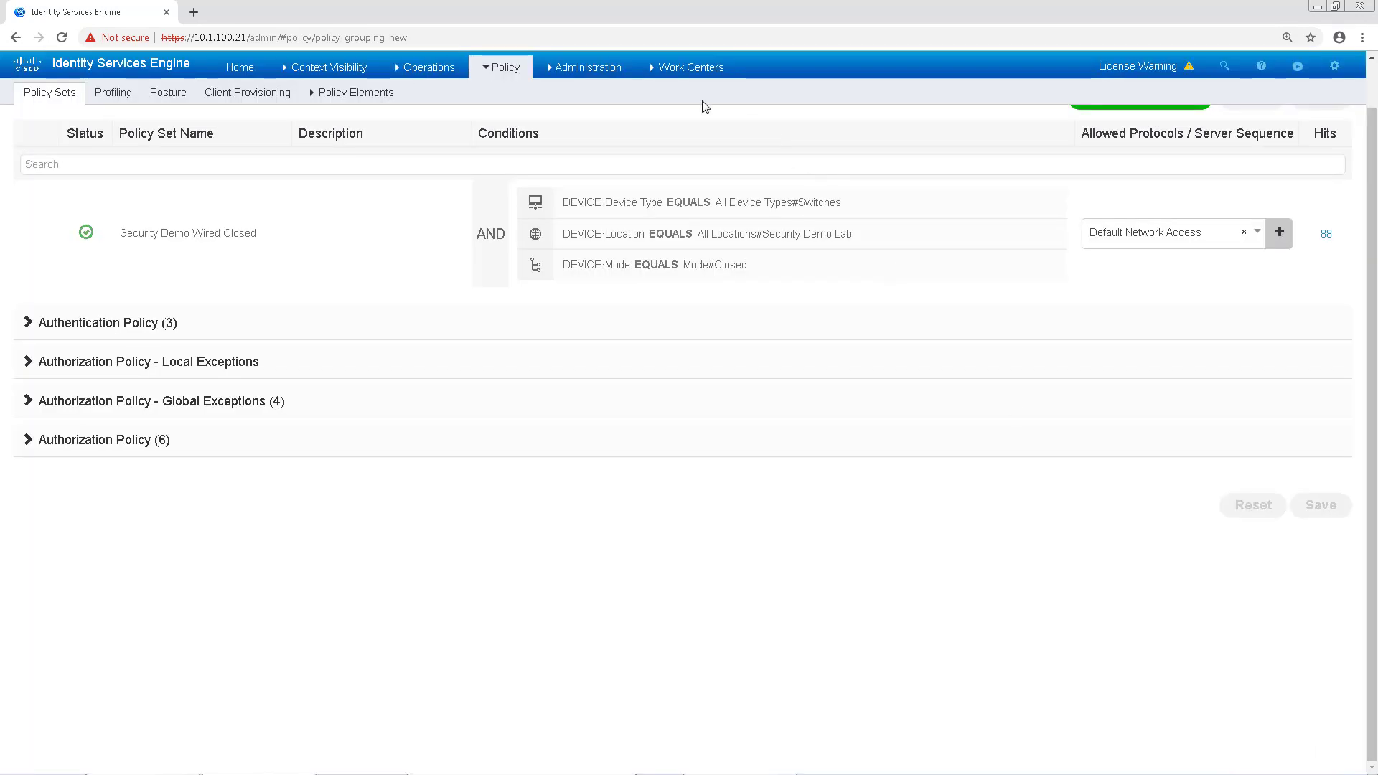
Step: Go to Administration > Threat Centric NAC > Third Party Vendors to see the Qualys instance
{"action": "left_click", "coordinate": [586, 66]}
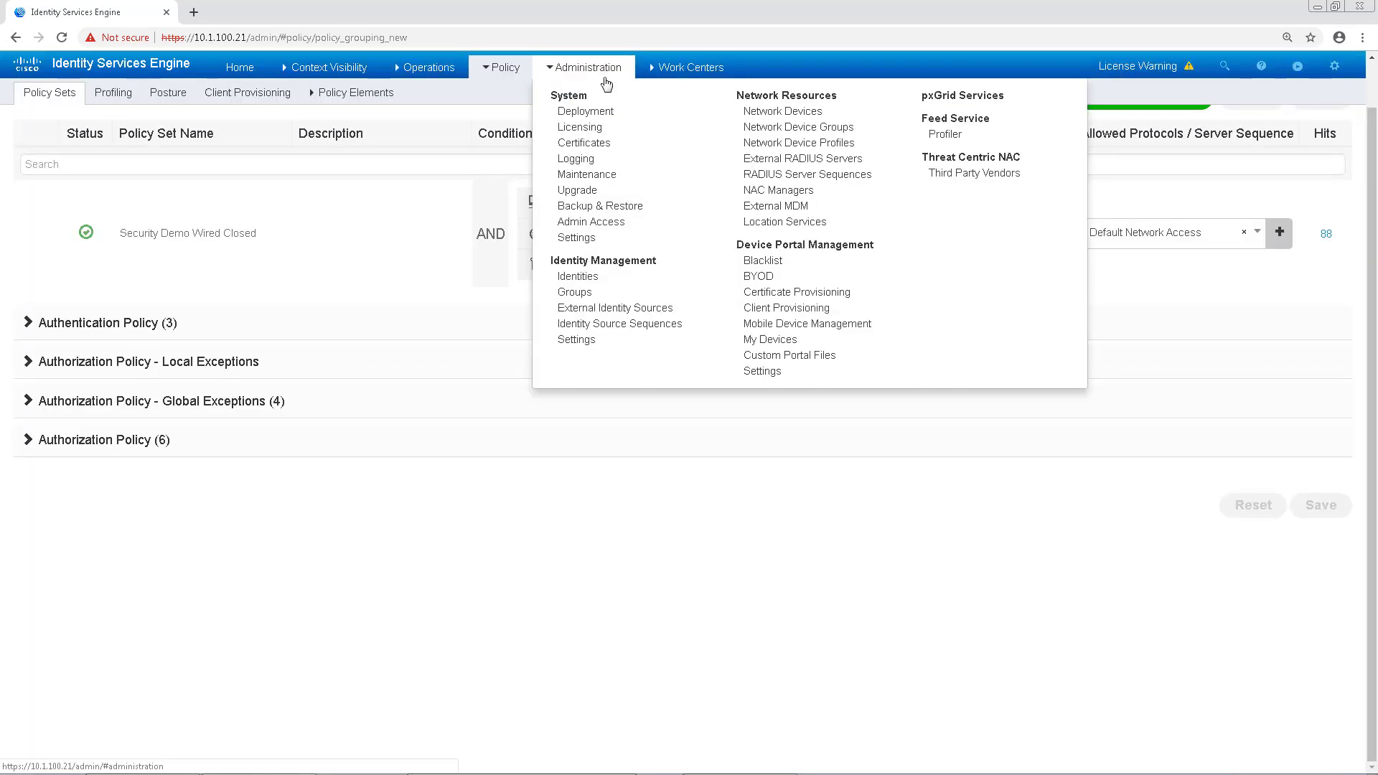
{"action": "left_click", "coordinate": [949, 174]}
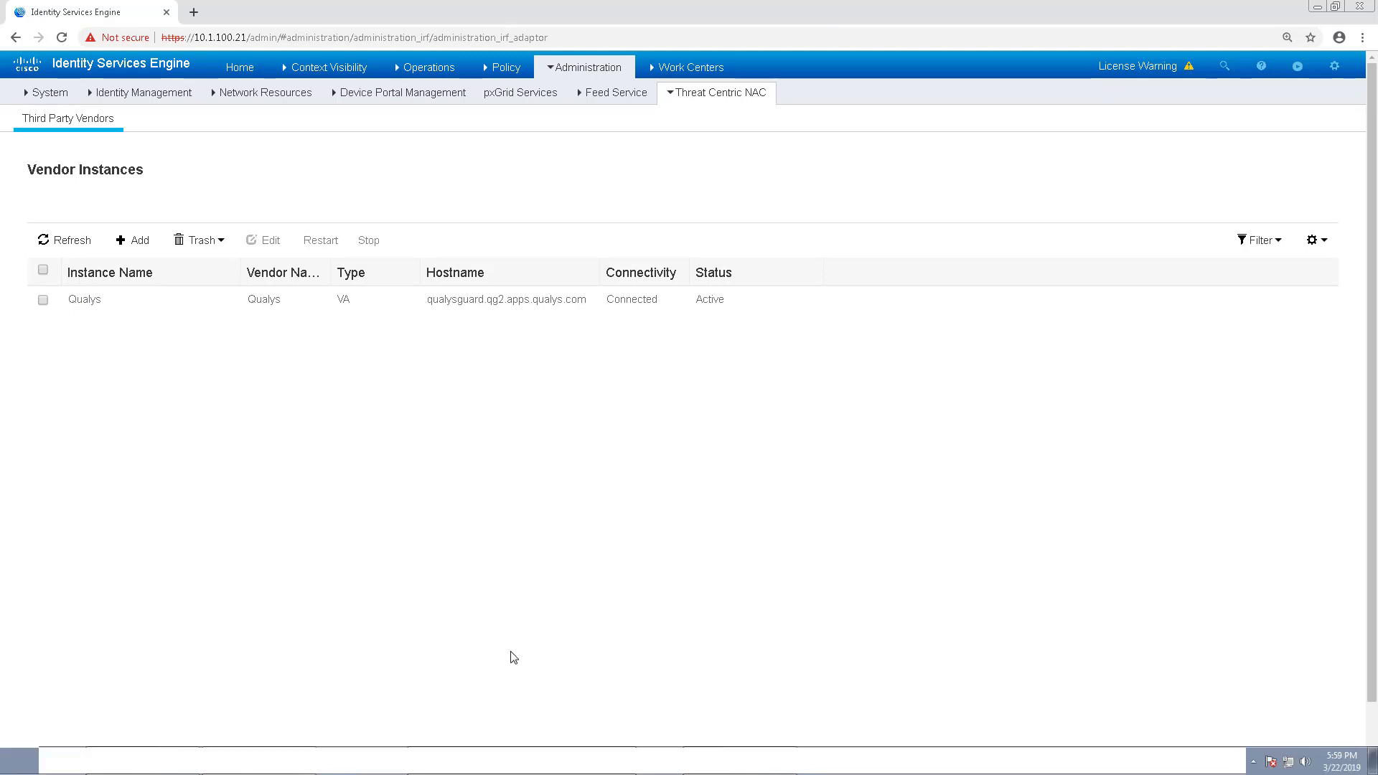
Step: Open the Corp-PC-Win7 console and sign in via Send Ctrl+Alt+Del with the Windows password
{"action": "left_click", "coordinate": [466, 760]}
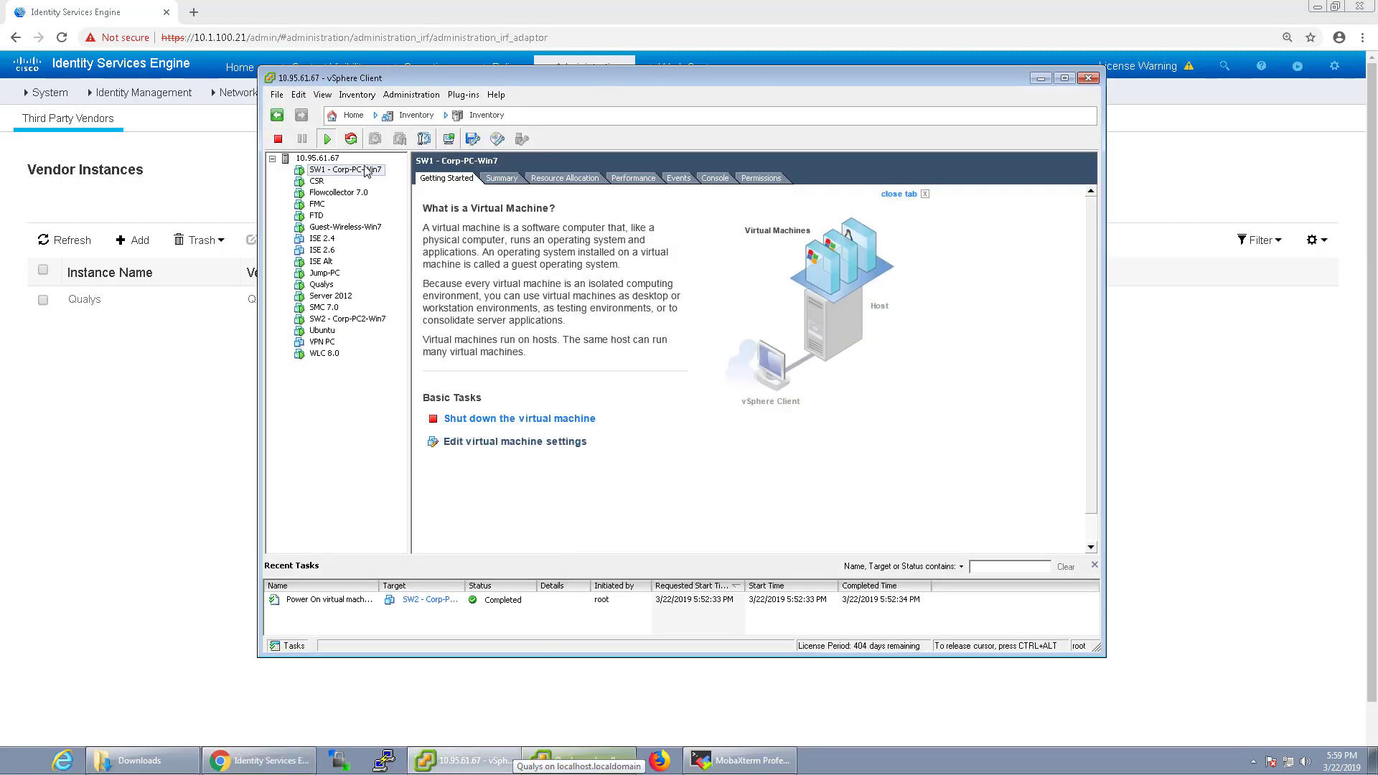
{"action": "left_click", "coordinate": [448, 140]}
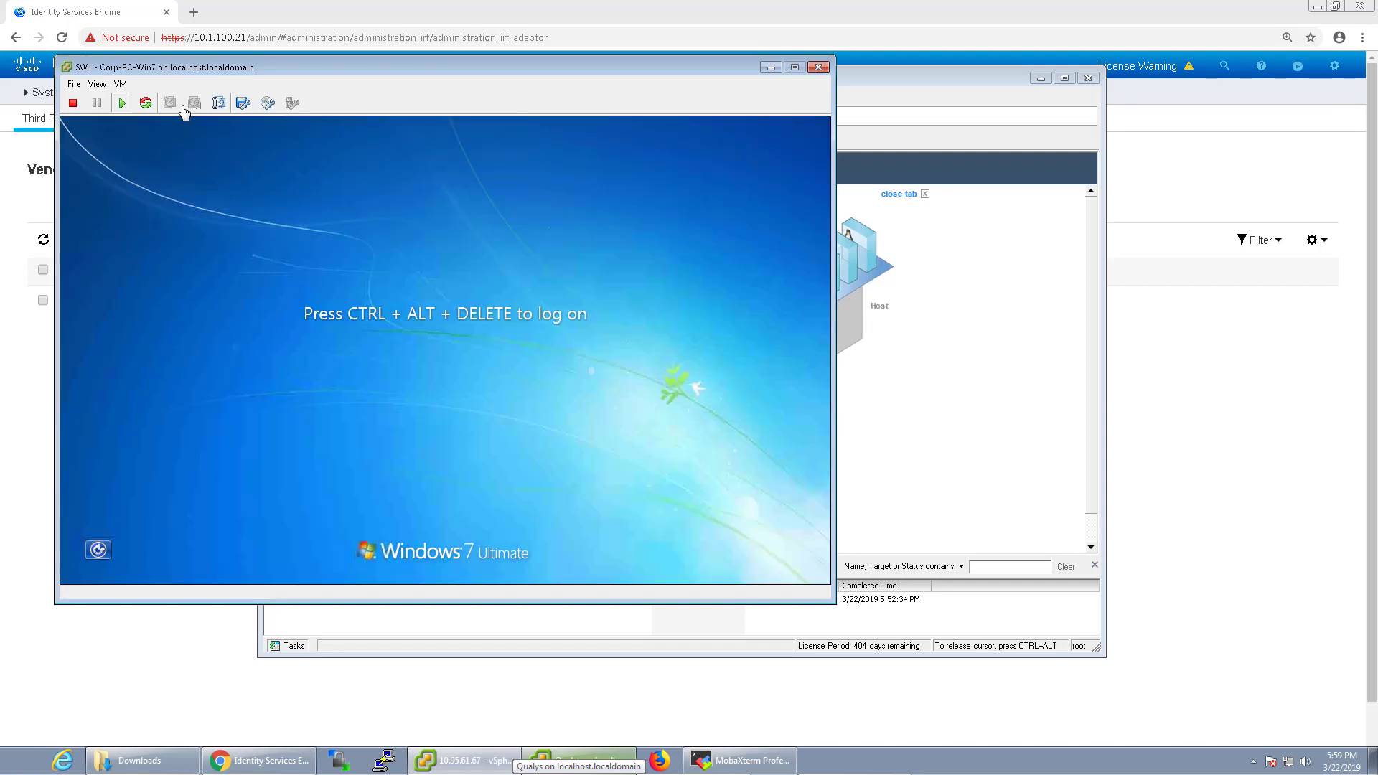
{"action": "left_click", "coordinate": [120, 84]}
{"action": "mouse_move", "coordinate": [215, 113]}
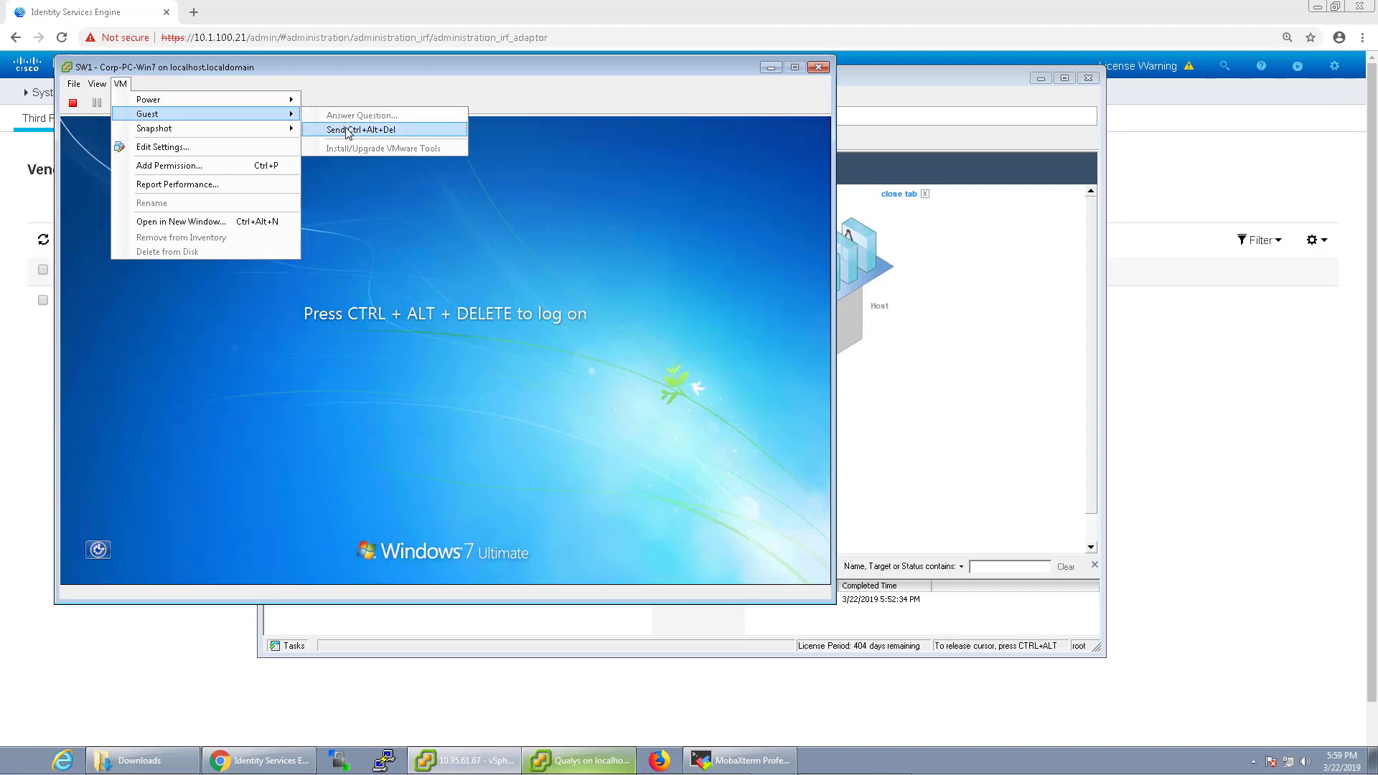
{"action": "left_click", "coordinate": [347, 130]}
{"action": "left_click", "coordinate": [473, 437]}
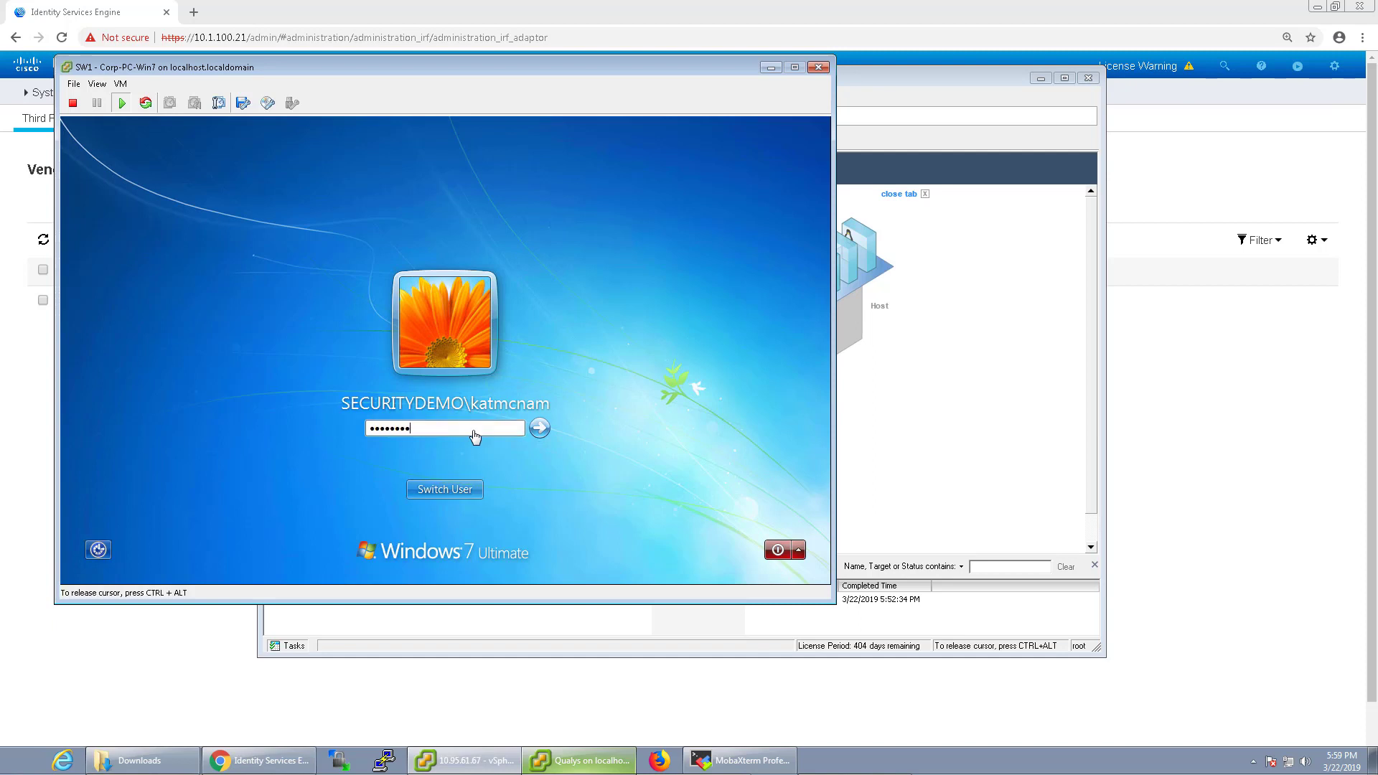
{"action": "key", "text": "Return"}
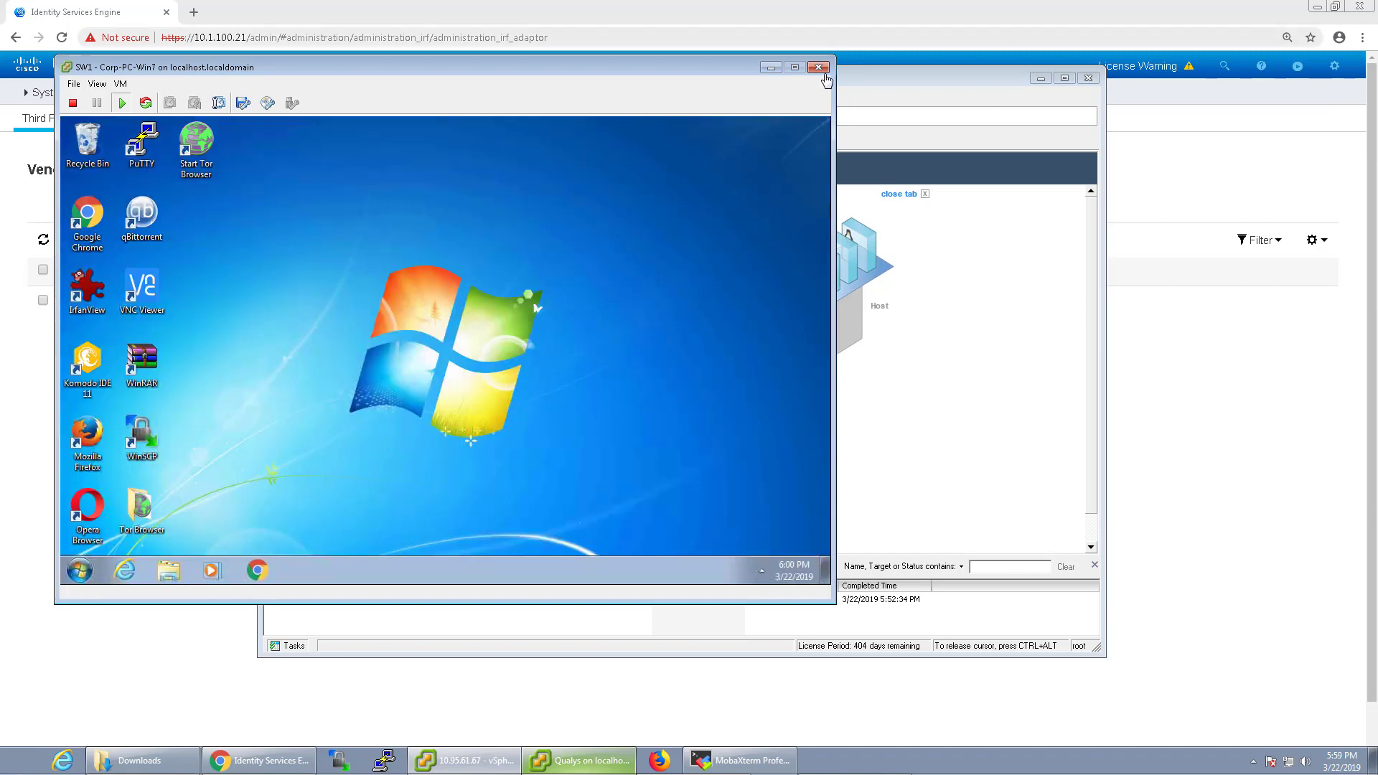
Step: Close the Corp-PC-Win7 console and open the Corp-PC2-Win7 VM console
{"action": "left_click", "coordinate": [819, 67]}
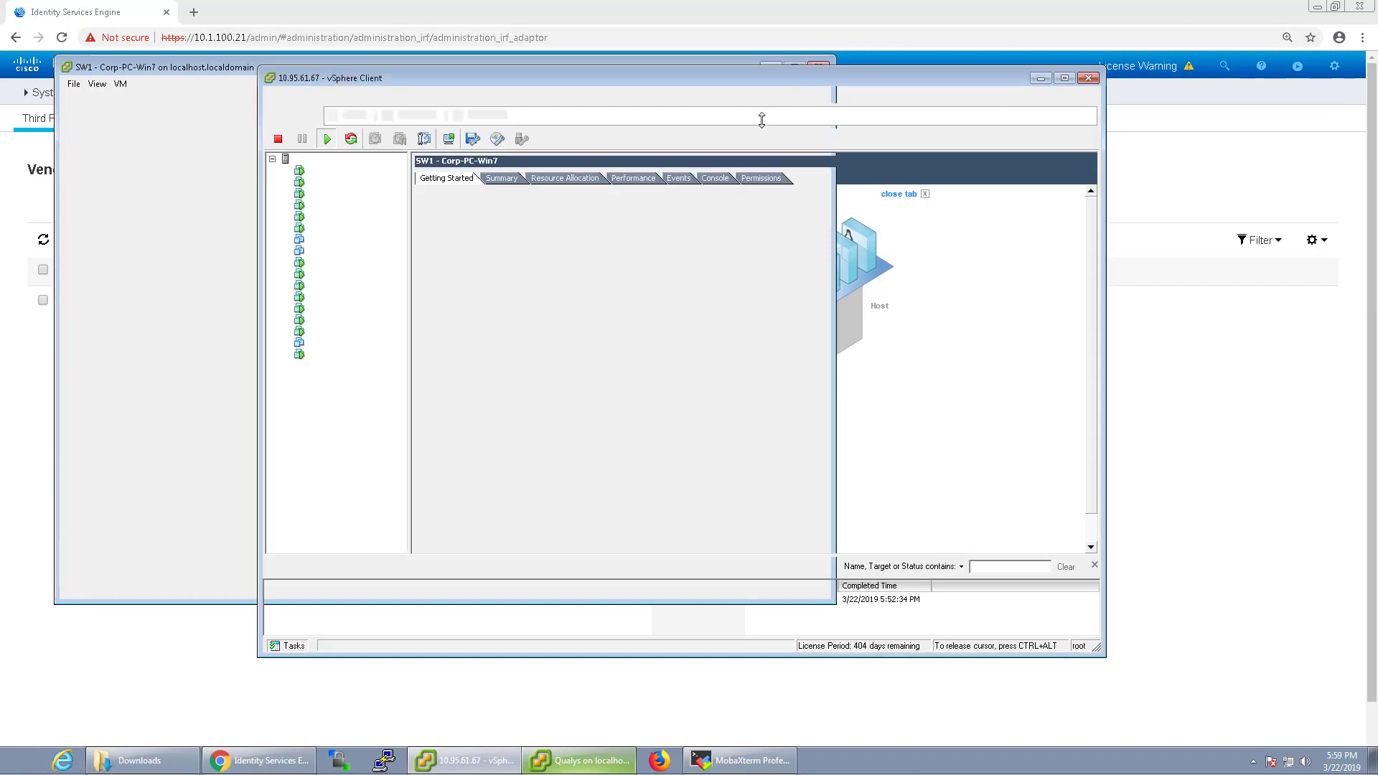
{"action": "left_click", "coordinate": [337, 319]}
{"action": "left_click", "coordinate": [450, 140]}
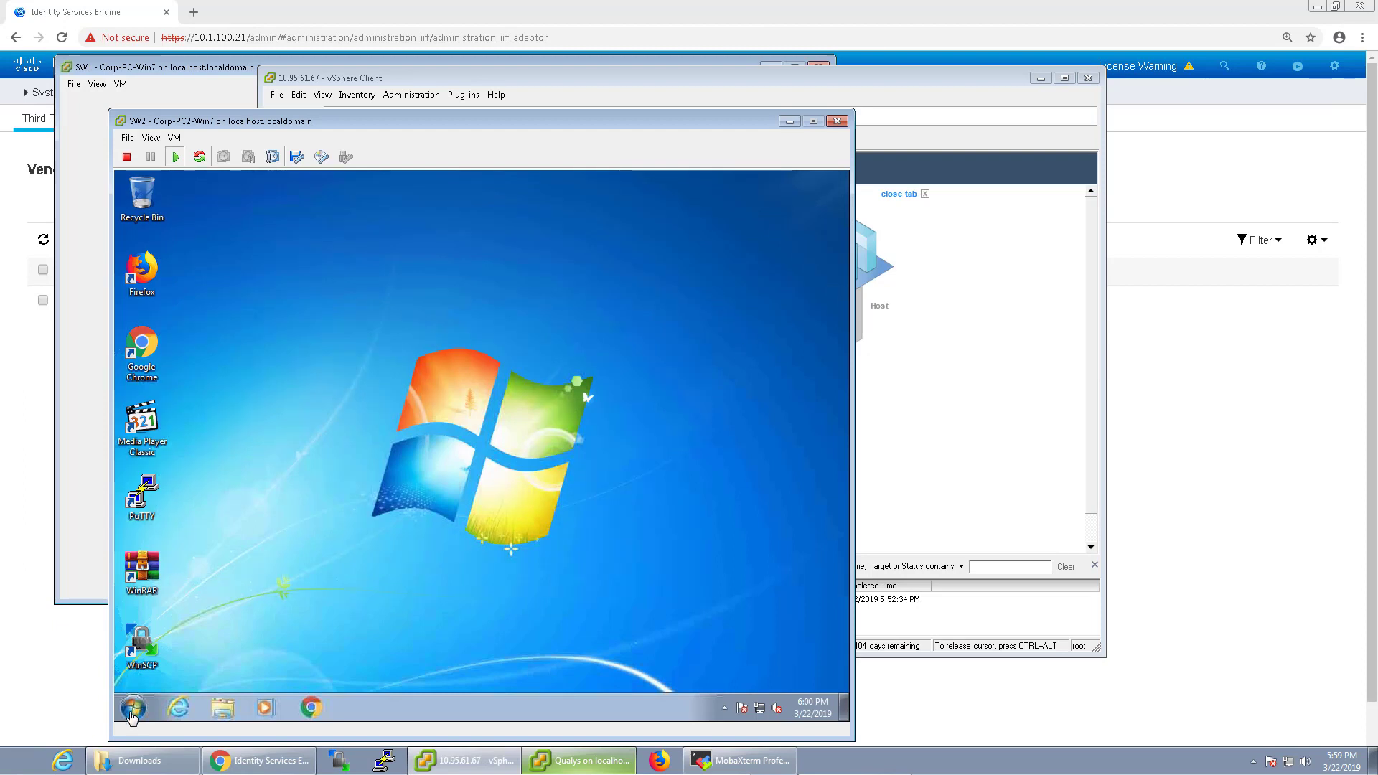
Step: Log the current user off the Corp-PC2-Win7 Windows guest
{"action": "left_click", "coordinate": [132, 709]}
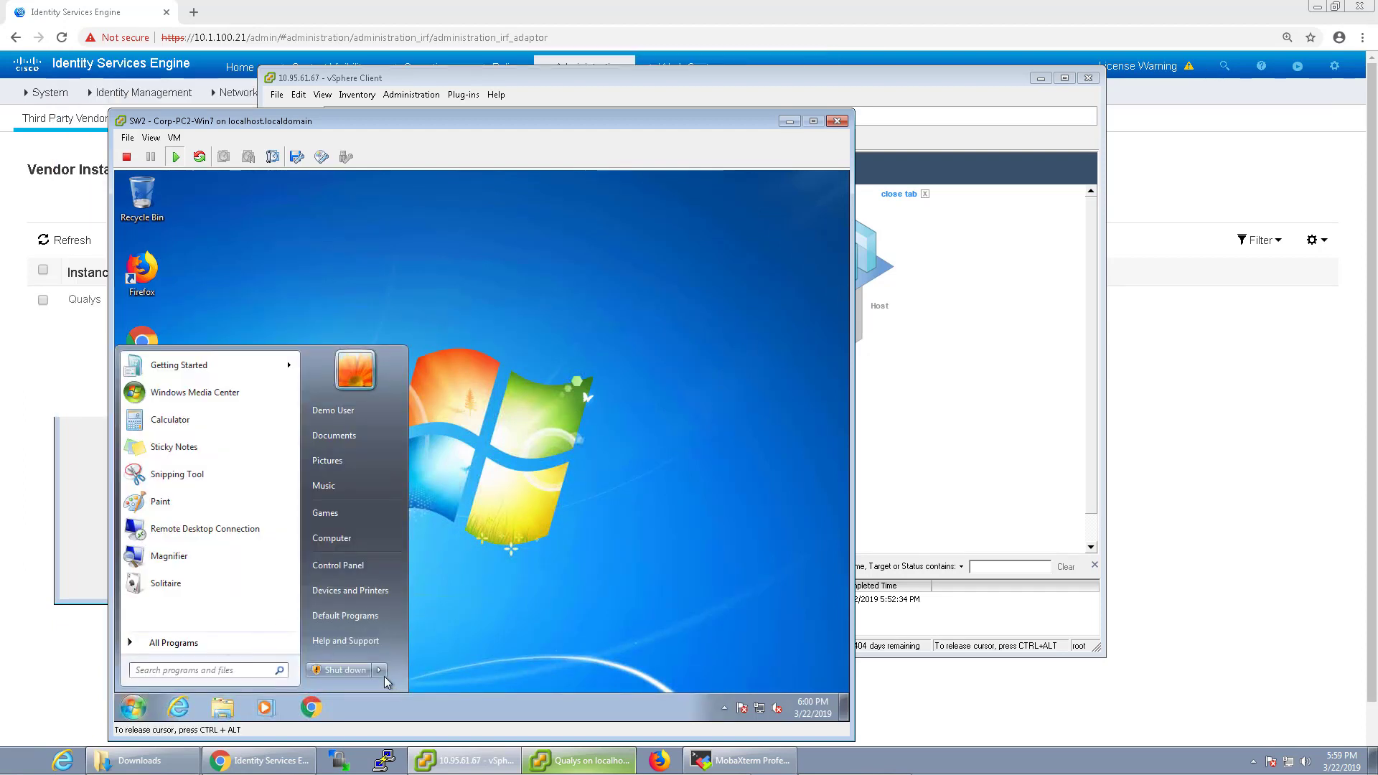
{"action": "left_click", "coordinate": [380, 671]}
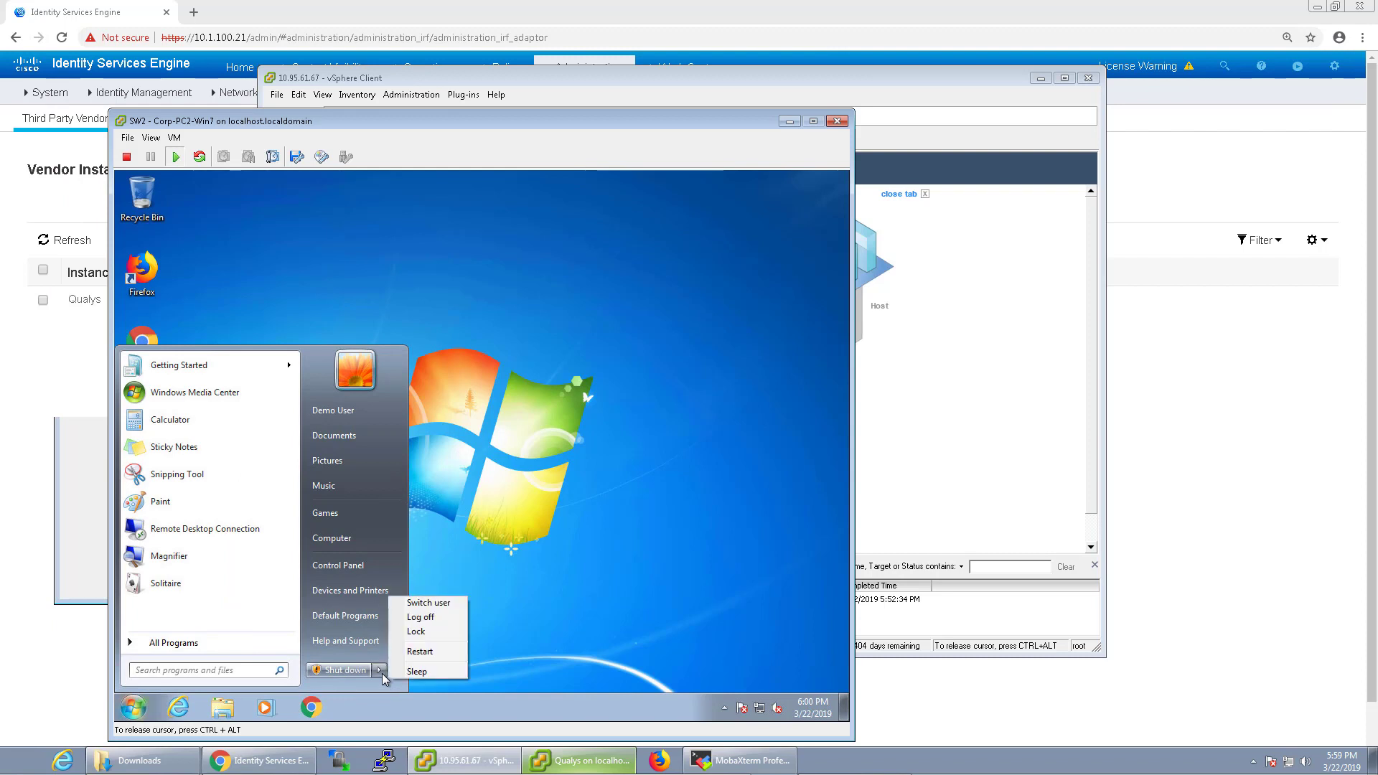
{"action": "left_click", "coordinate": [415, 618]}
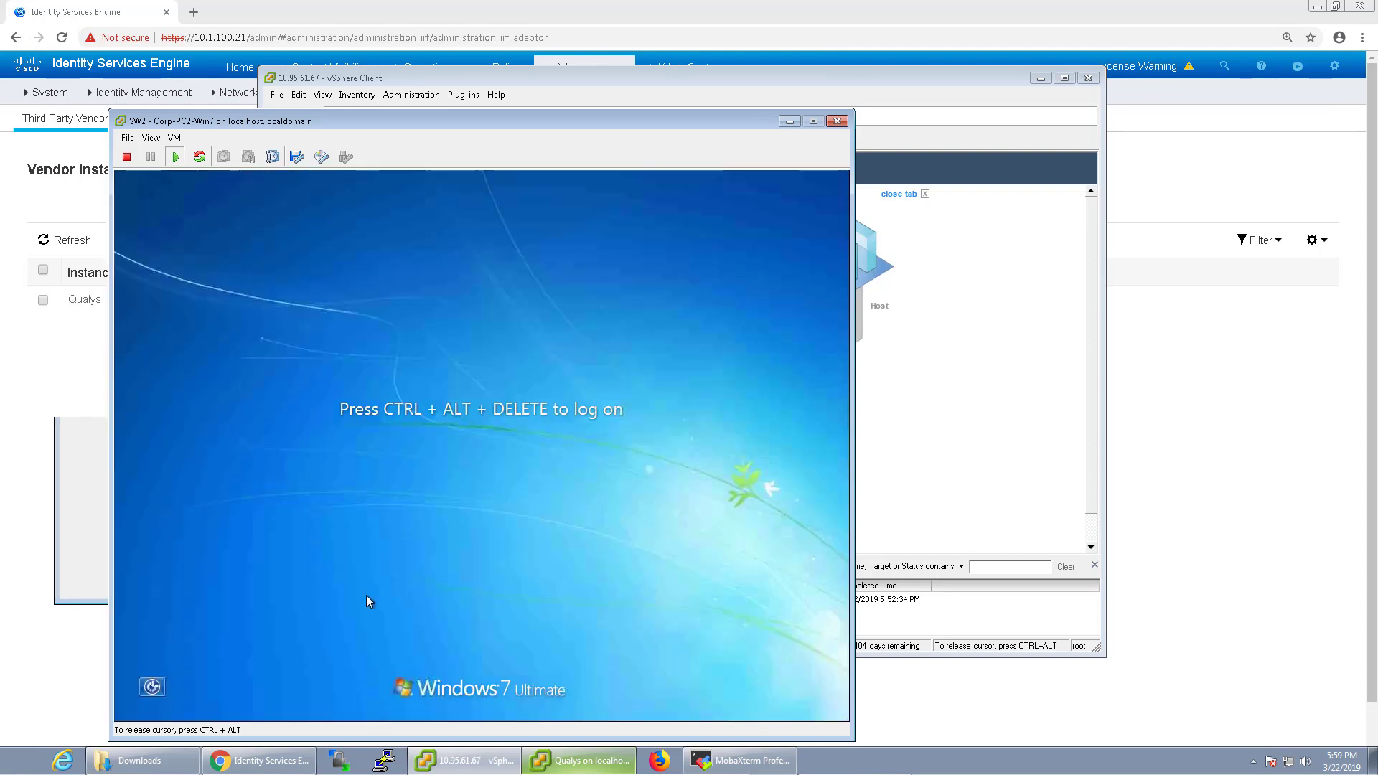
Step: Sign back in via Send Ctrl+Alt+Del with the Windows password, then close the console
{"action": "key", "text": "ctrl+alt"}
{"action": "left_click", "coordinate": [174, 137]}
{"action": "left_click", "coordinate": [398, 191]}
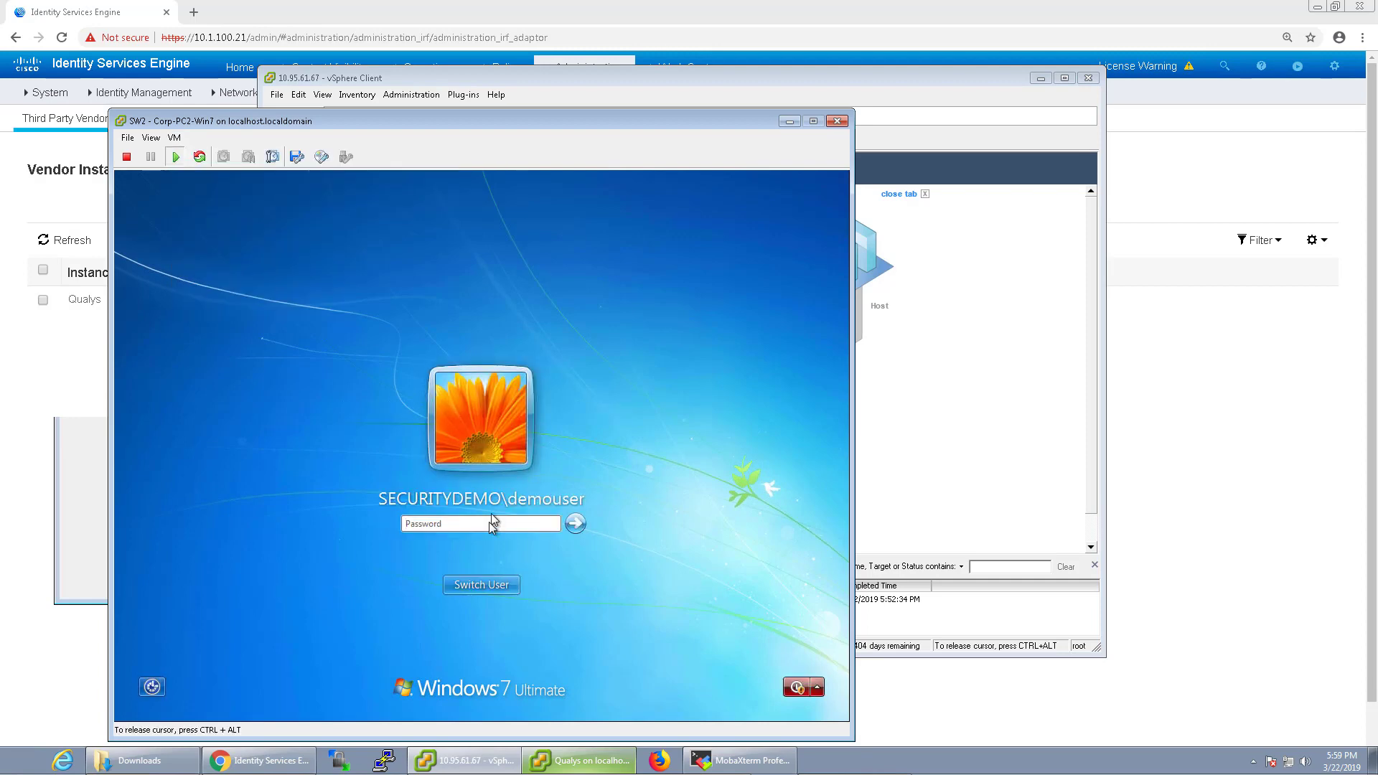
{"action": "type", "text": "C1sco12345"}
{"action": "key", "text": "Return"}
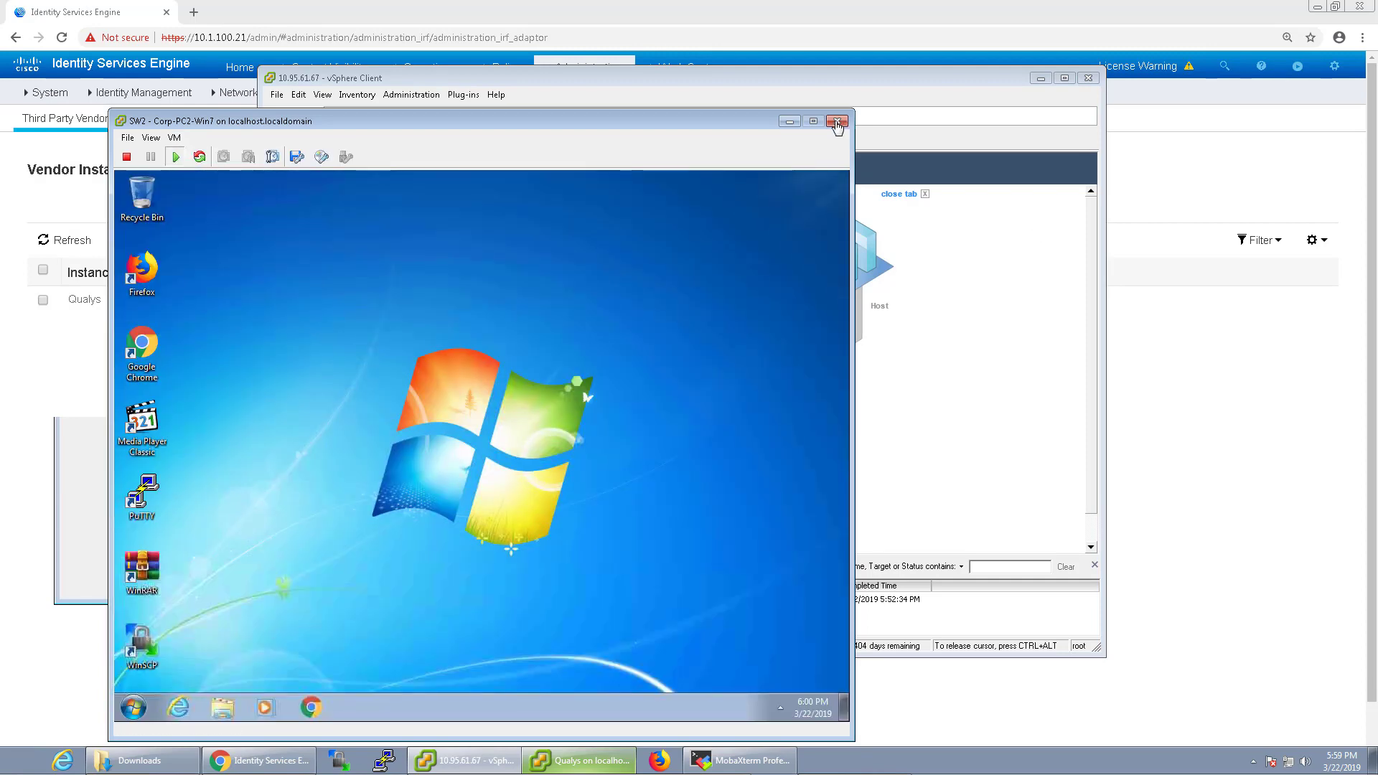
{"action": "left_click", "coordinate": [837, 121]}
{"action": "left_click", "coordinate": [1304, 395]}
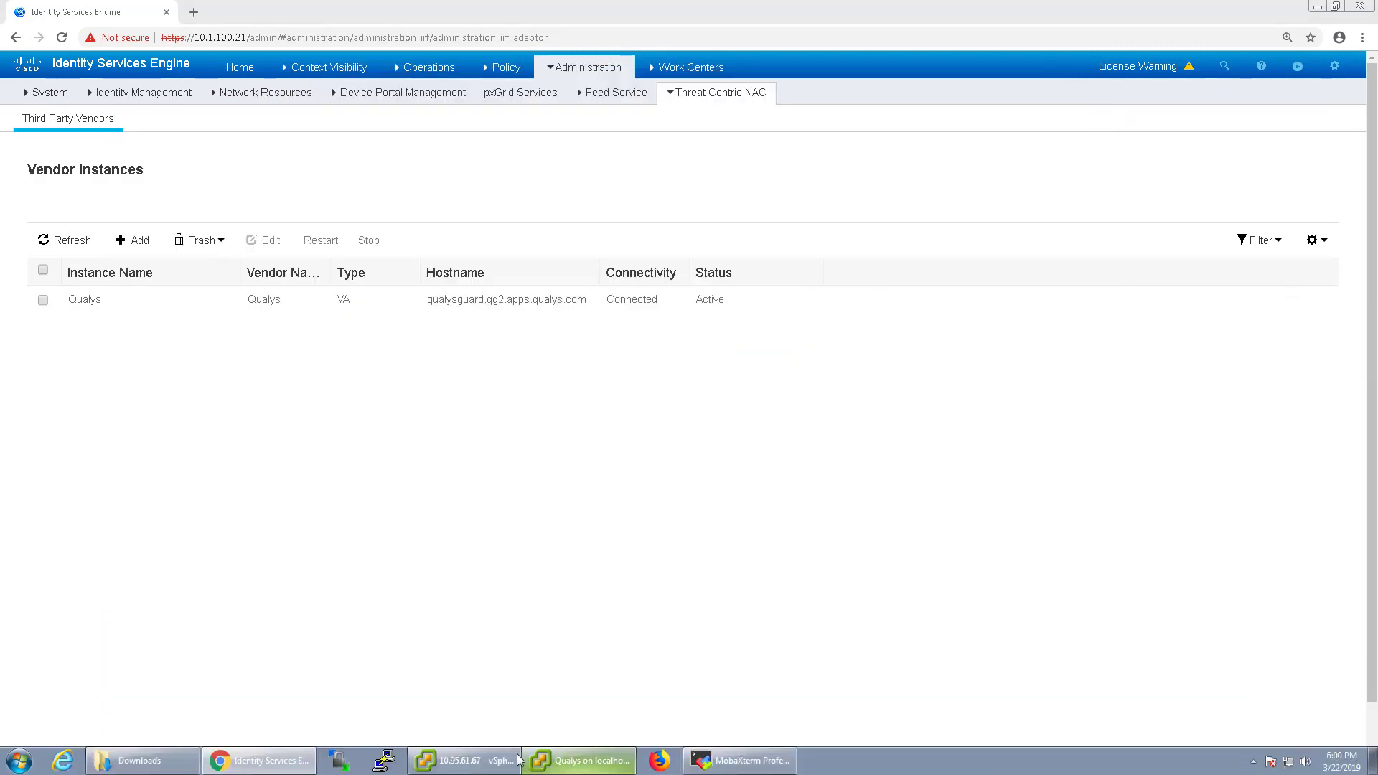
Step: Reopen the Corp-PC2-Win7 console and also open the Corp-PC-Win7 console
{"action": "left_click", "coordinate": [465, 761]}
{"action": "left_click", "coordinate": [448, 139]}
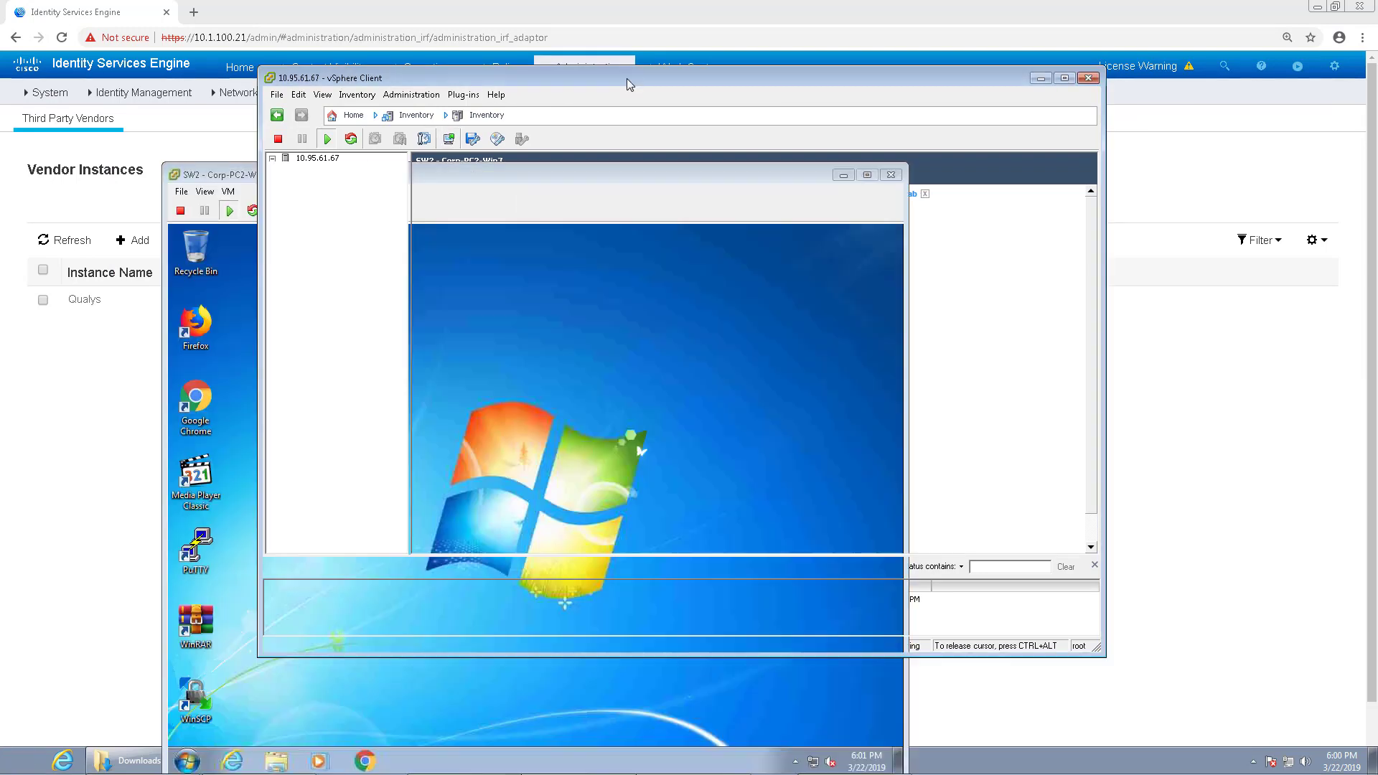
{"action": "left_click_drag", "start_coordinate": [627, 78], "coordinate": [733, 78]}
{"action": "left_click", "coordinate": [450, 168]}
{"action": "left_click", "coordinate": [531, 138]}
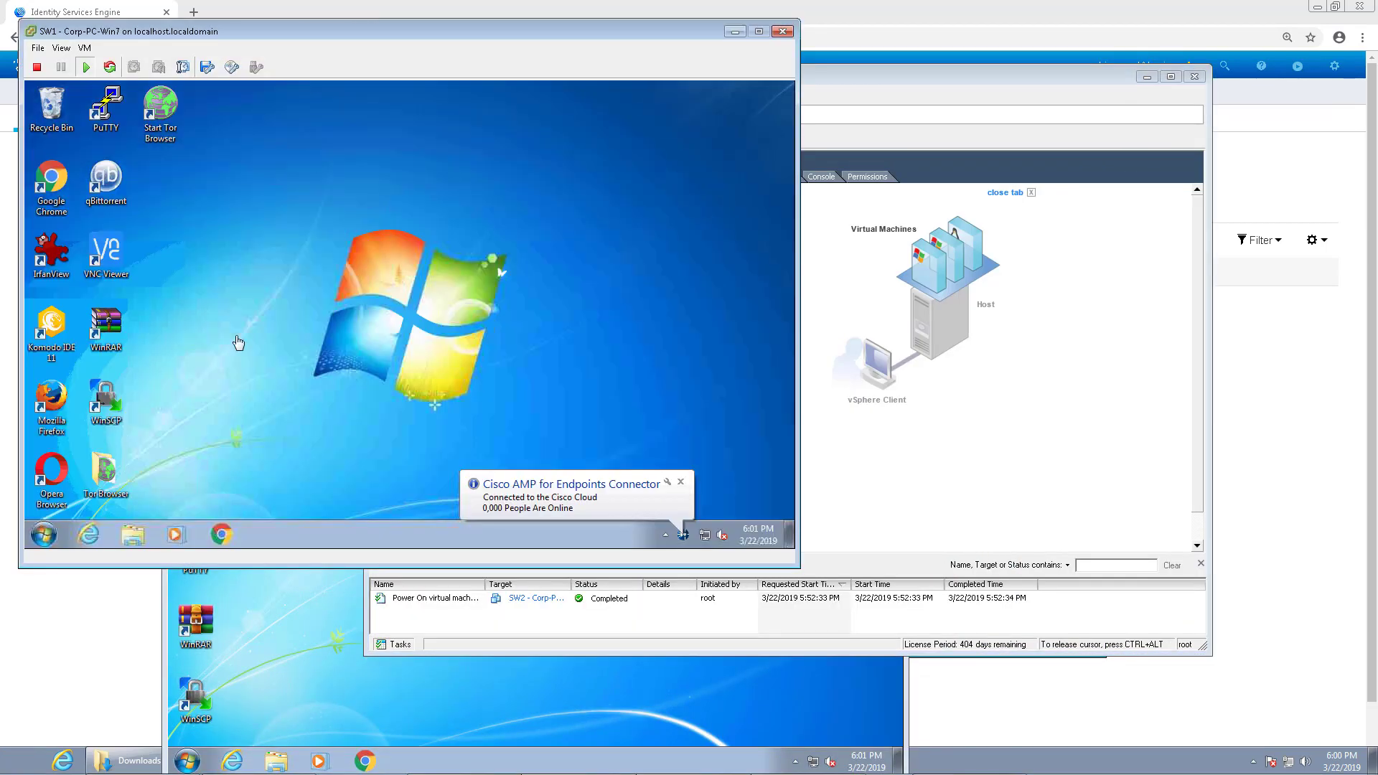
Step: Open Windows Firewall with Advanced Security on Corp-PC-Win7, then close it and its console
{"action": "left_click", "coordinate": [36, 532]}
{"action": "type", "text": "fire"}
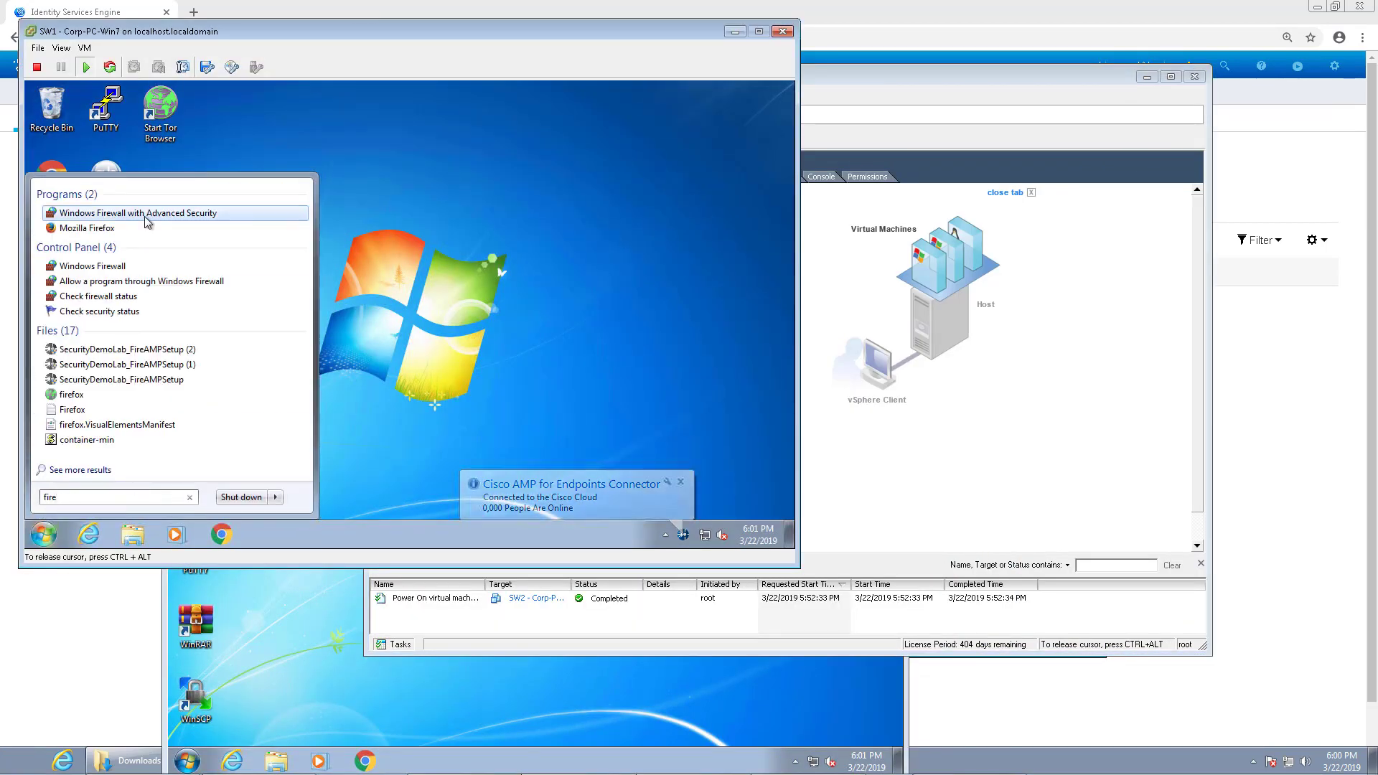
{"action": "left_click", "coordinate": [137, 213]}
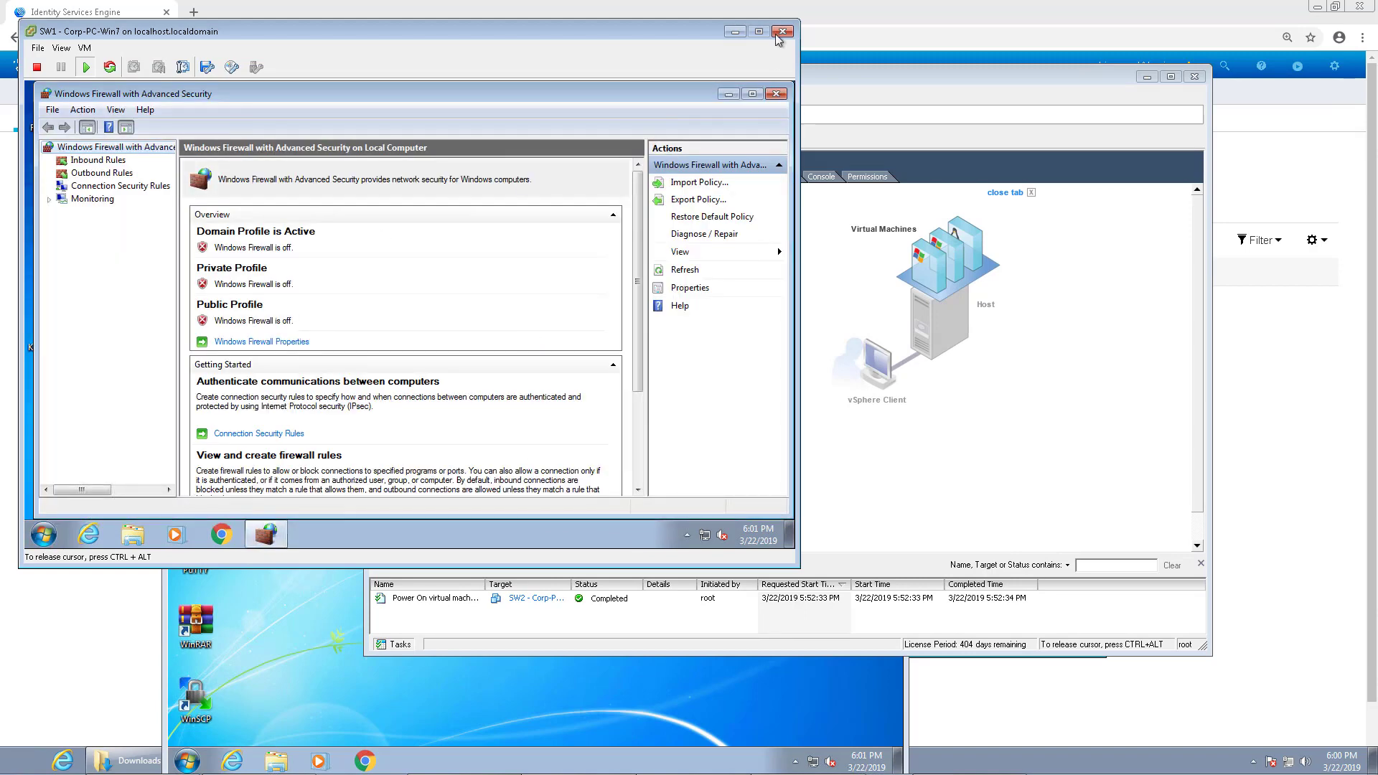
{"action": "left_click", "coordinate": [776, 93]}
{"action": "left_click", "coordinate": [783, 31]}
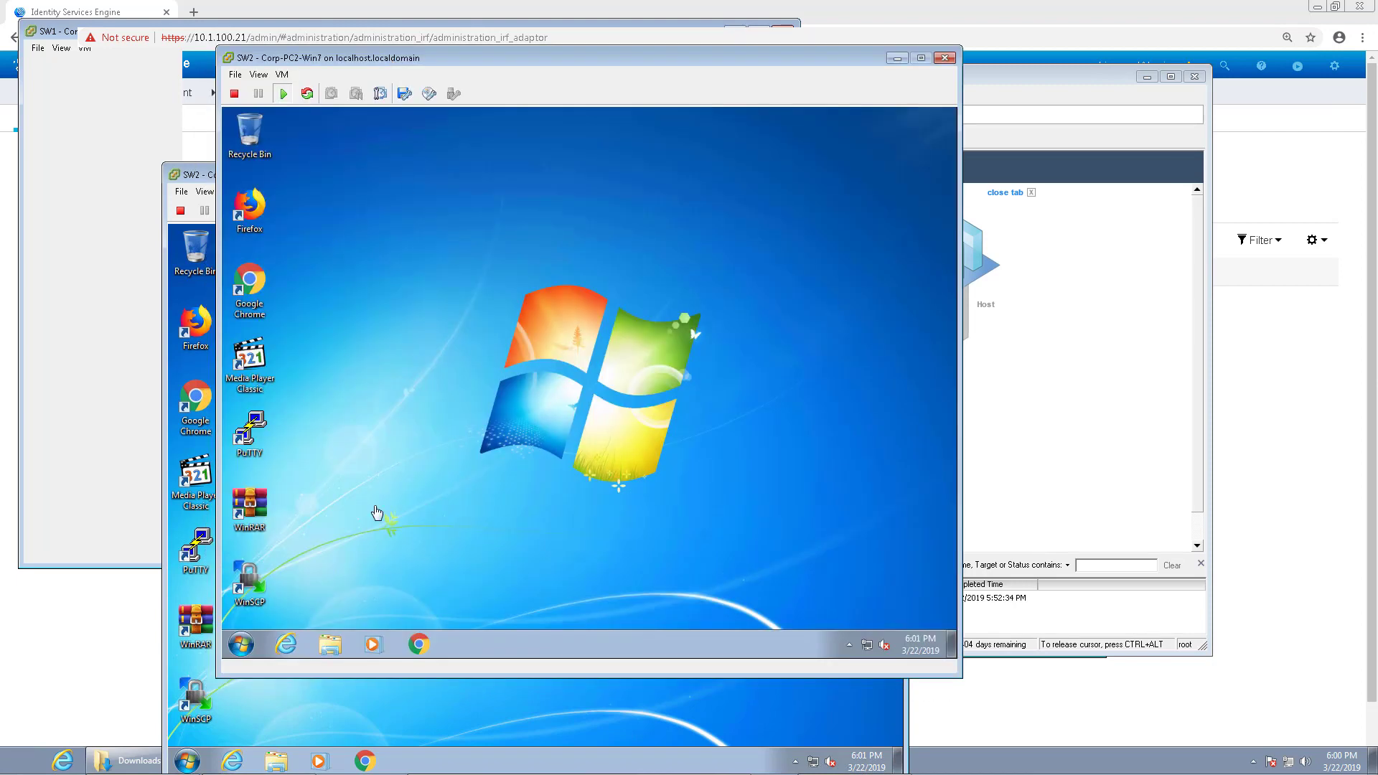
Step: Try Windows Firewall with Advanced Security on Corp-PC2-Win7, which fails with a permissions error
{"action": "left_click", "coordinate": [241, 644]}
{"action": "type", "text": "fire"}
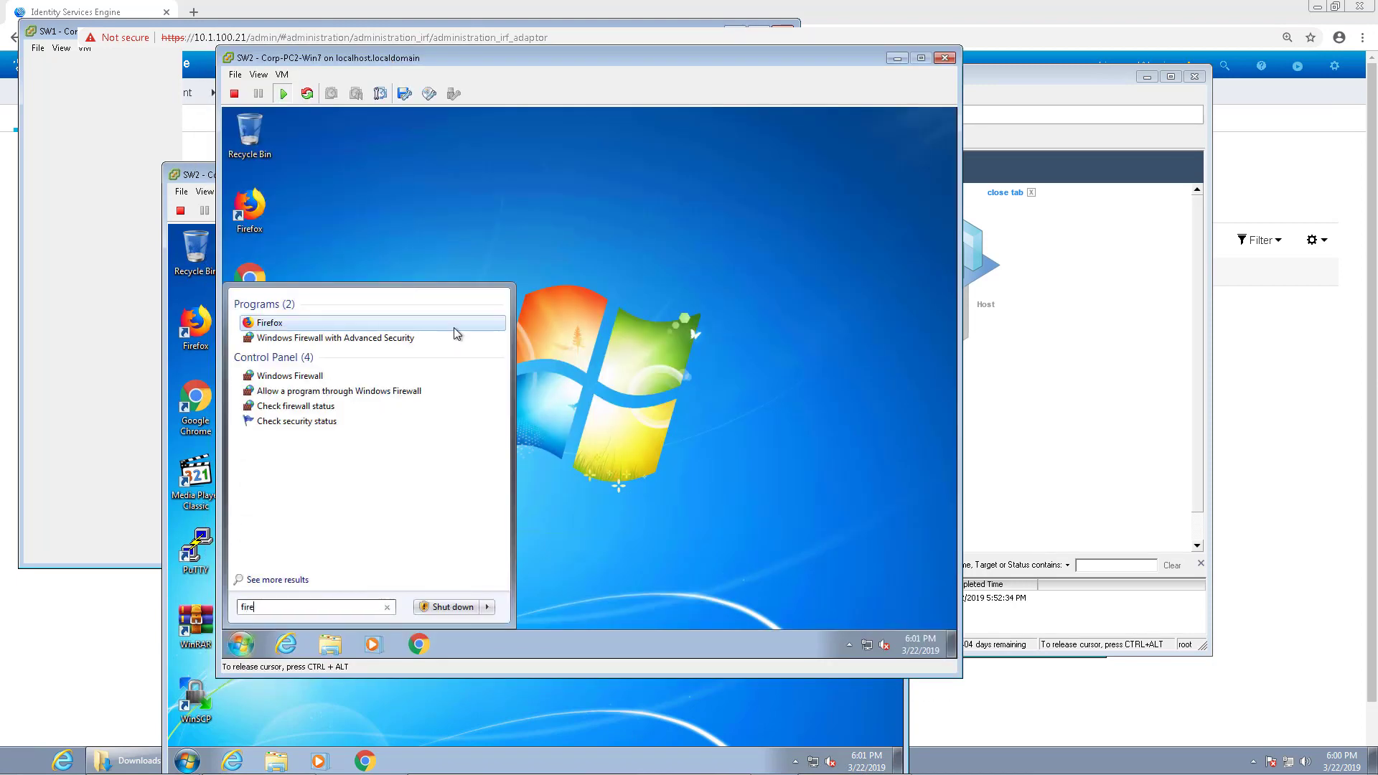
{"action": "left_click", "coordinate": [418, 339]}
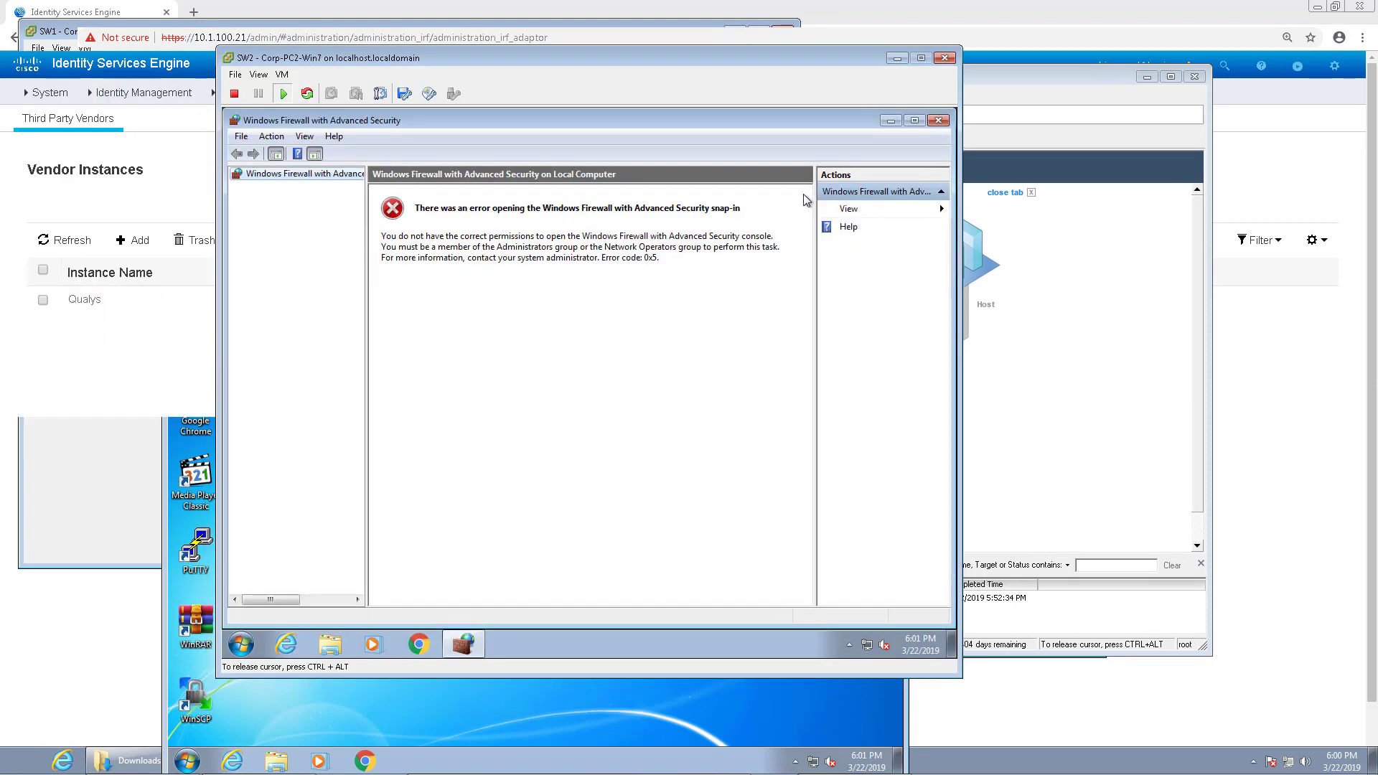
{"action": "left_click", "coordinate": [938, 121]}
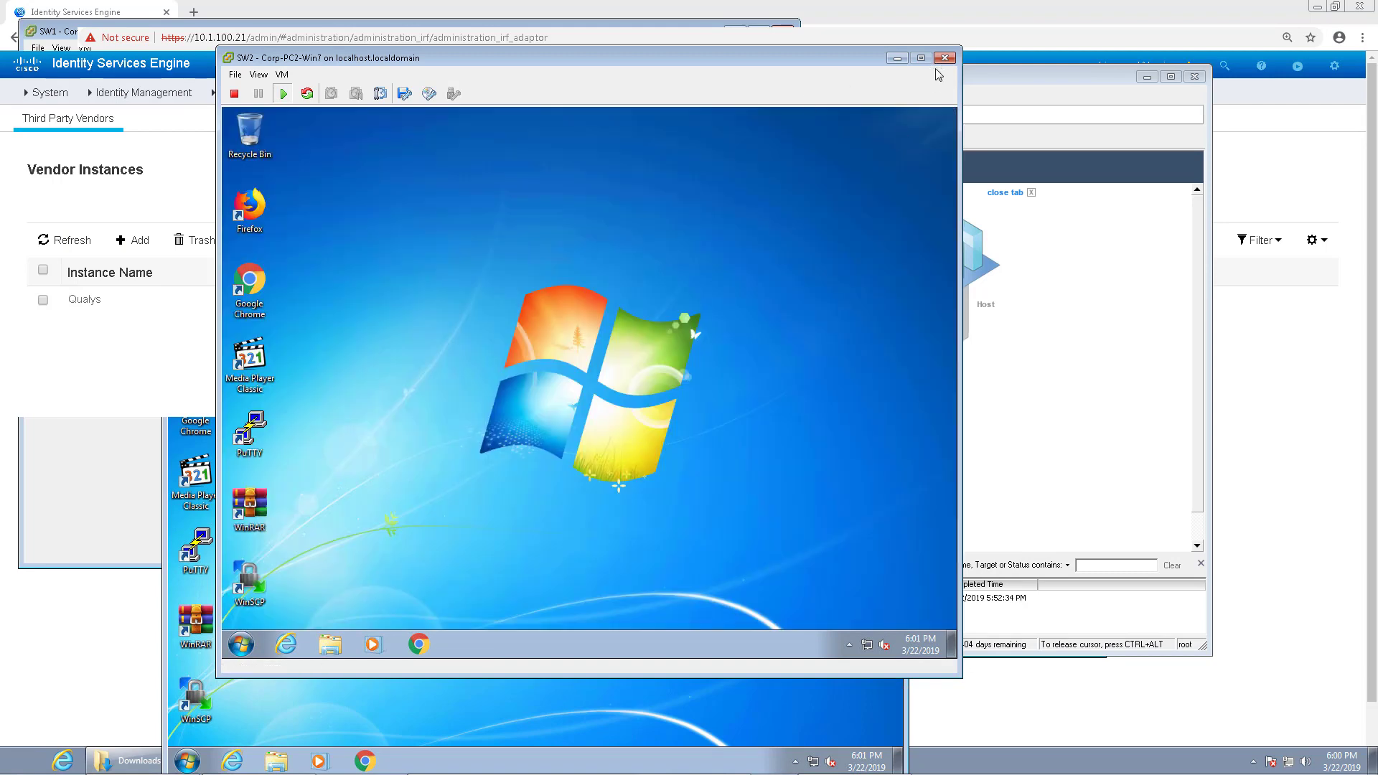
Step: Log the demo user off Corp-PC2-Win7 and sign in as a different domain user
{"action": "left_click", "coordinate": [241, 643]}
{"action": "left_click", "coordinate": [486, 607]}
{"action": "left_click", "coordinate": [531, 553]}
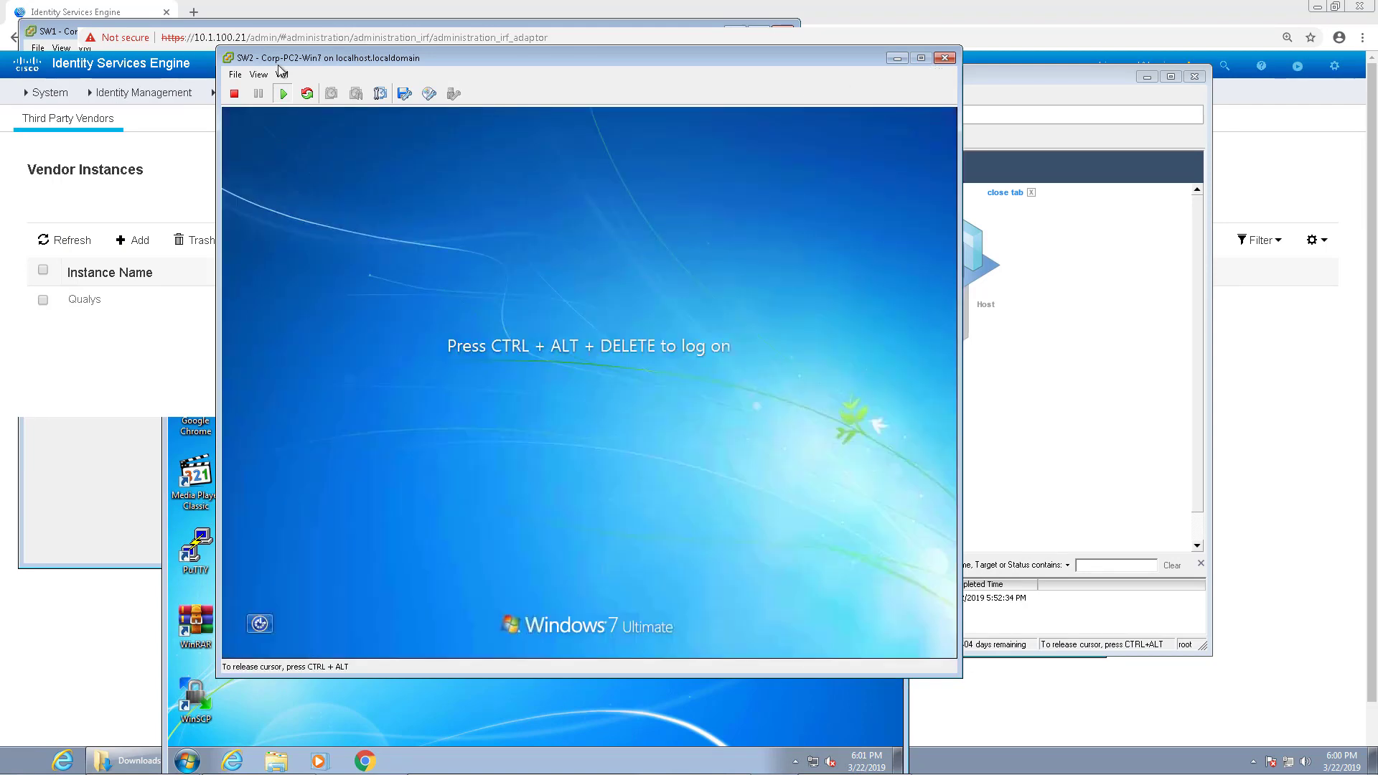
{"action": "left_click", "coordinate": [282, 74]}
{"action": "left_click", "coordinate": [517, 106]}
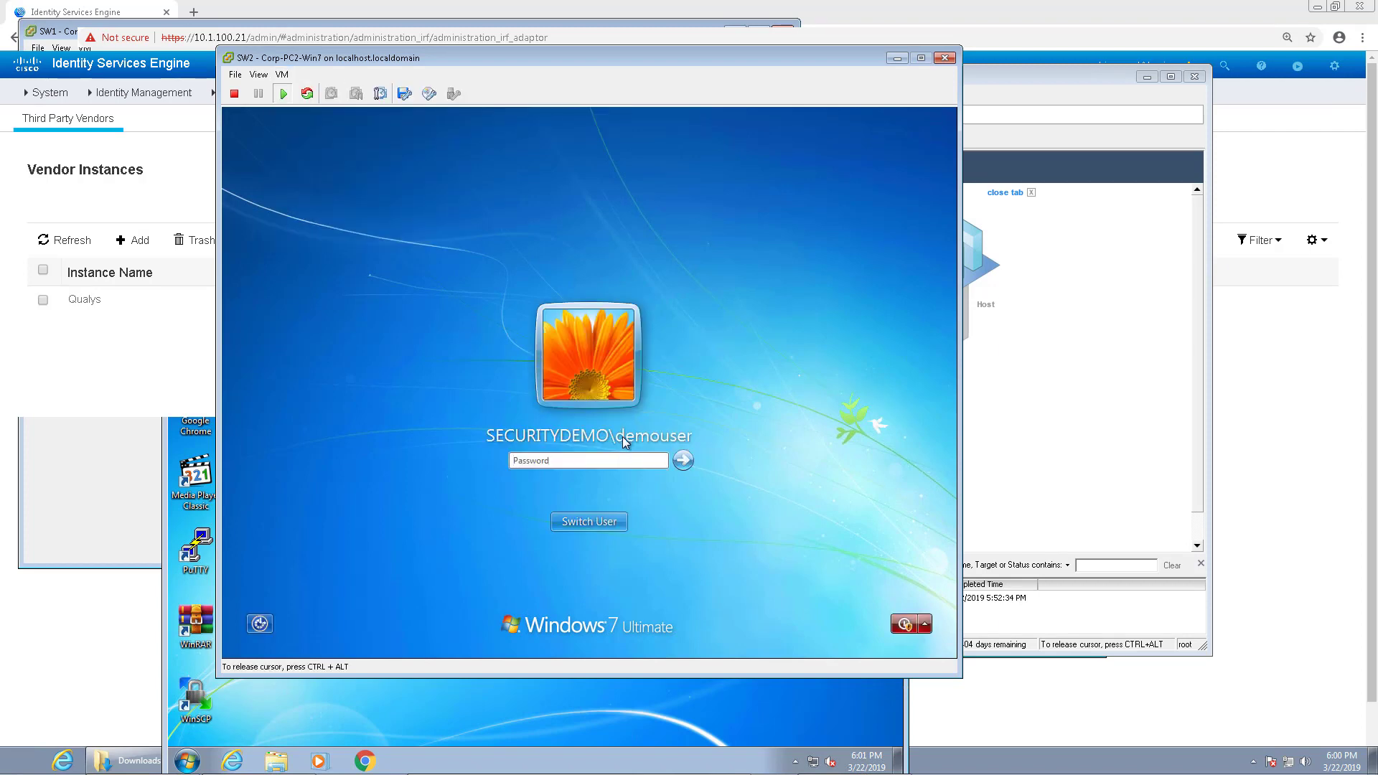
{"action": "left_click", "coordinate": [610, 523]}
{"action": "left_click", "coordinate": [656, 430]}
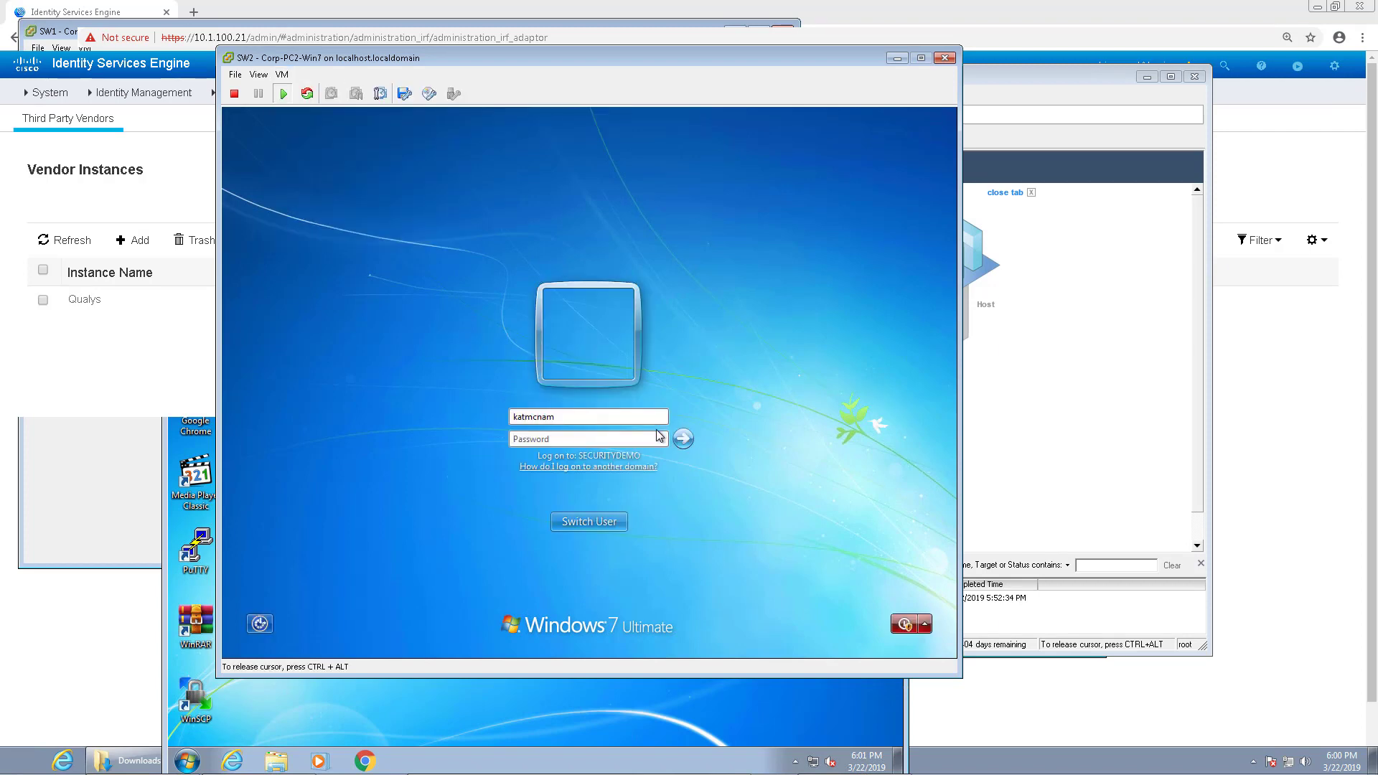
{"action": "key", "text": "Return"}
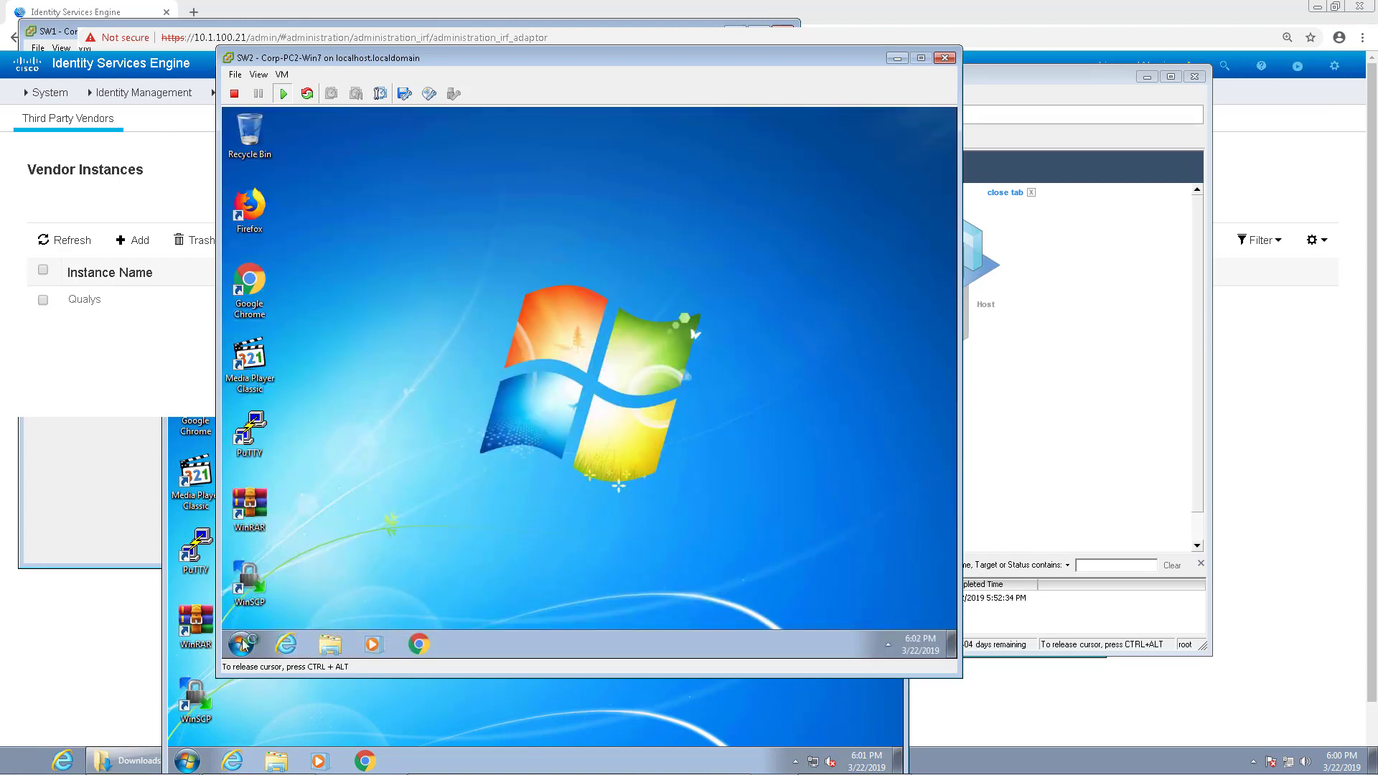
Step: Search 'fire' and open Windows Firewall with Advanced Security as the new user
{"action": "left_click", "coordinate": [247, 644]}
{"action": "type", "text": "fire"}
{"action": "left_click", "coordinate": [384, 338]}
Step: Set Firewall state Off for the Domain, Private and Public profiles and confirm with OK
{"action": "left_click", "coordinate": [434, 464]}
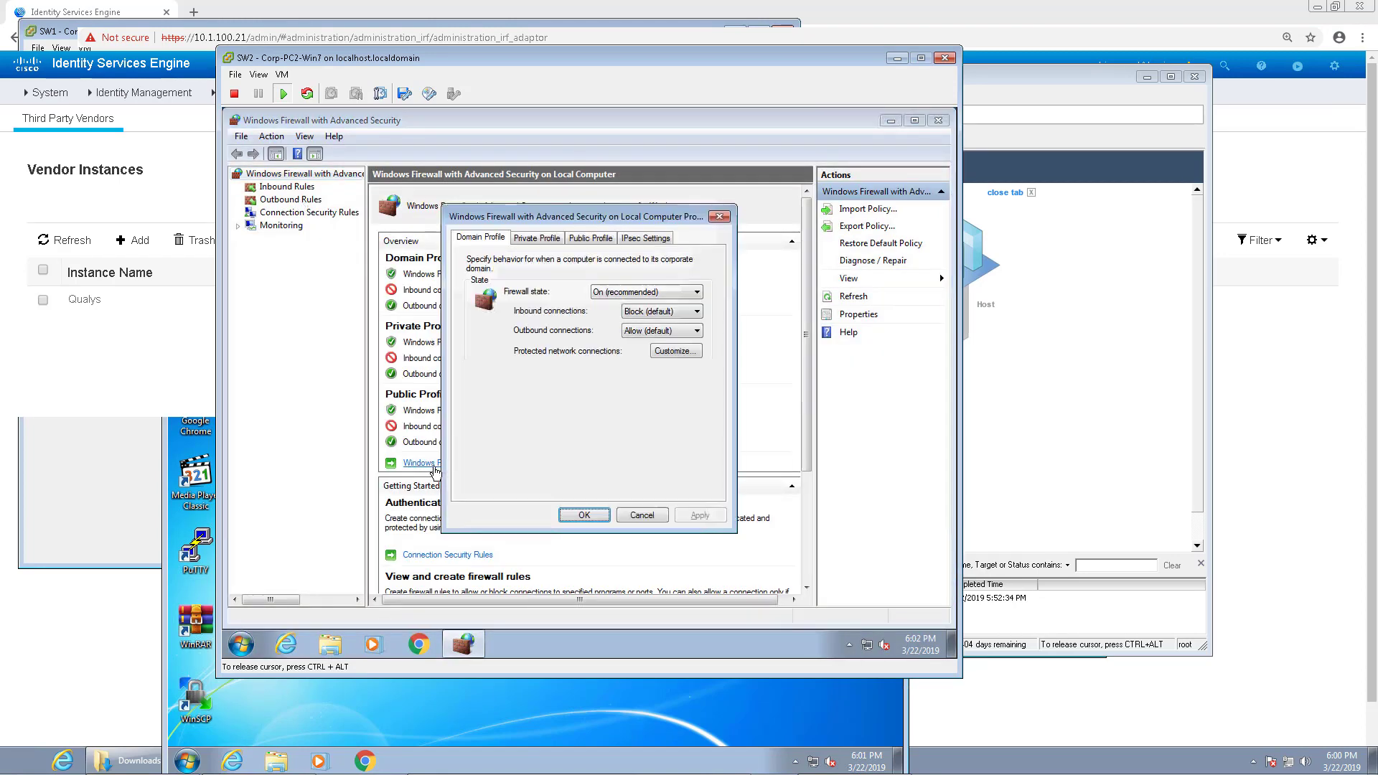
{"action": "left_click", "coordinate": [650, 294]}
{"action": "left_click", "coordinate": [650, 314]}
{"action": "left_click", "coordinate": [537, 237]}
{"action": "left_click", "coordinate": [645, 291]}
{"action": "left_click", "coordinate": [649, 314]}
{"action": "left_click", "coordinate": [590, 238]}
{"action": "left_click", "coordinate": [624, 291]}
{"action": "left_click", "coordinate": [646, 313]}
{"action": "left_click", "coordinate": [646, 237]}
{"action": "left_click", "coordinate": [585, 514]}
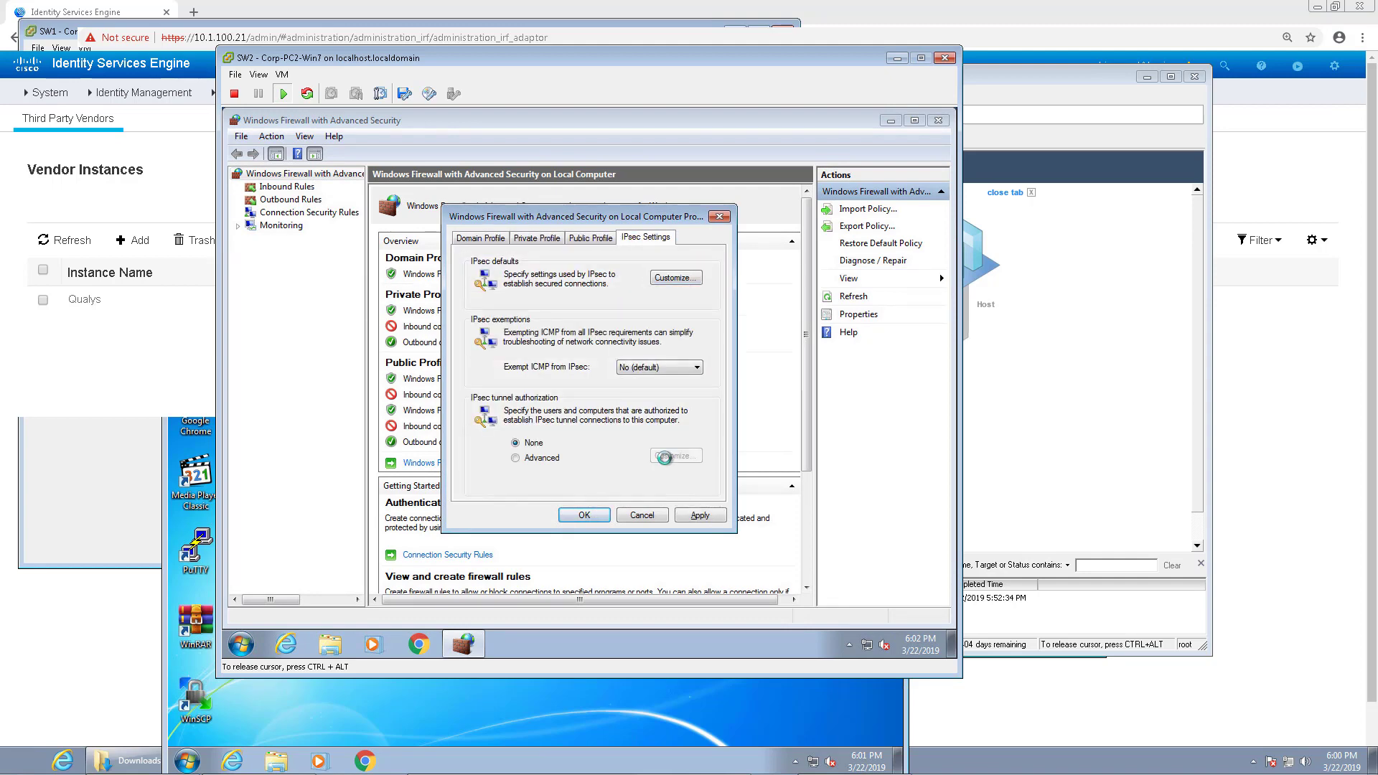
Step: Close the firewall console and log the current user off Windows
{"action": "left_click", "coordinate": [938, 120]}
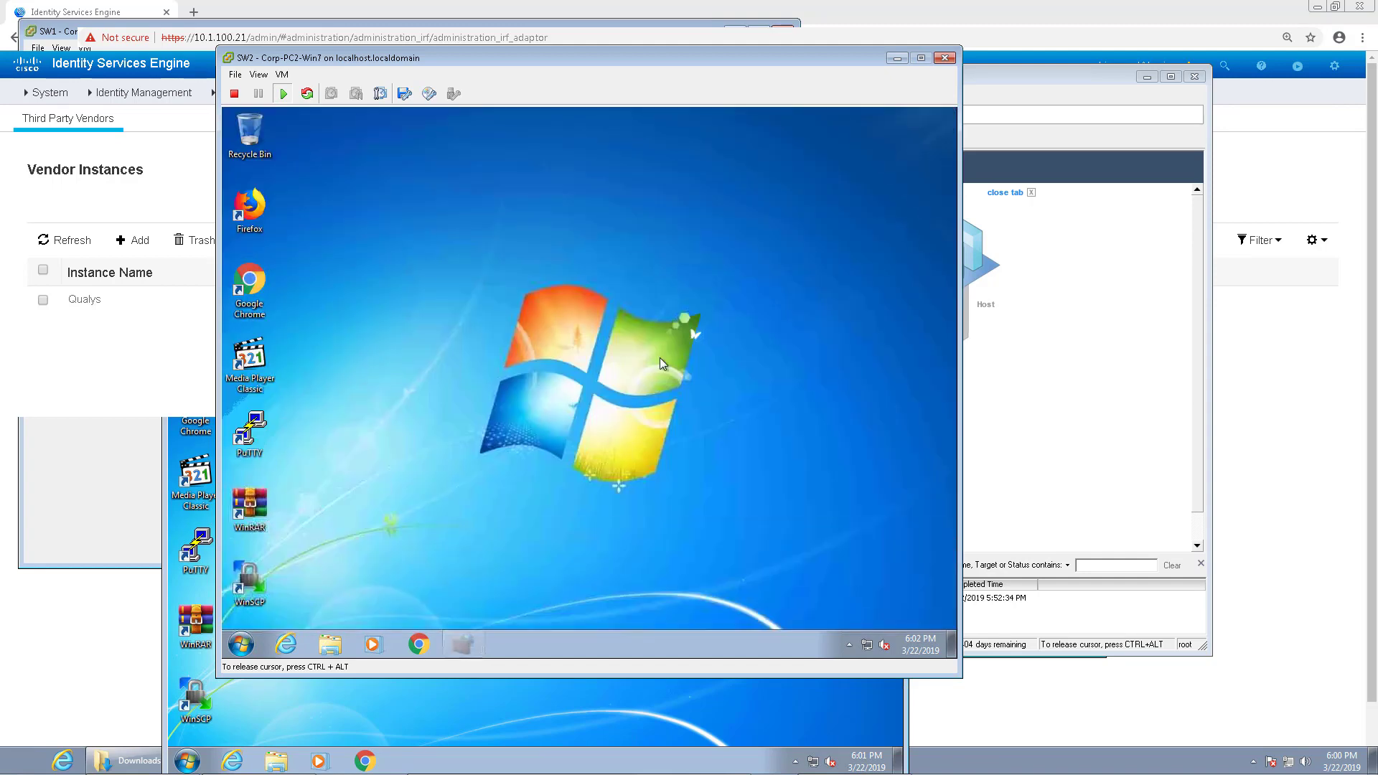
{"action": "left_click", "coordinate": [241, 644]}
{"action": "left_click", "coordinate": [488, 608]}
{"action": "left_click", "coordinate": [541, 559]}
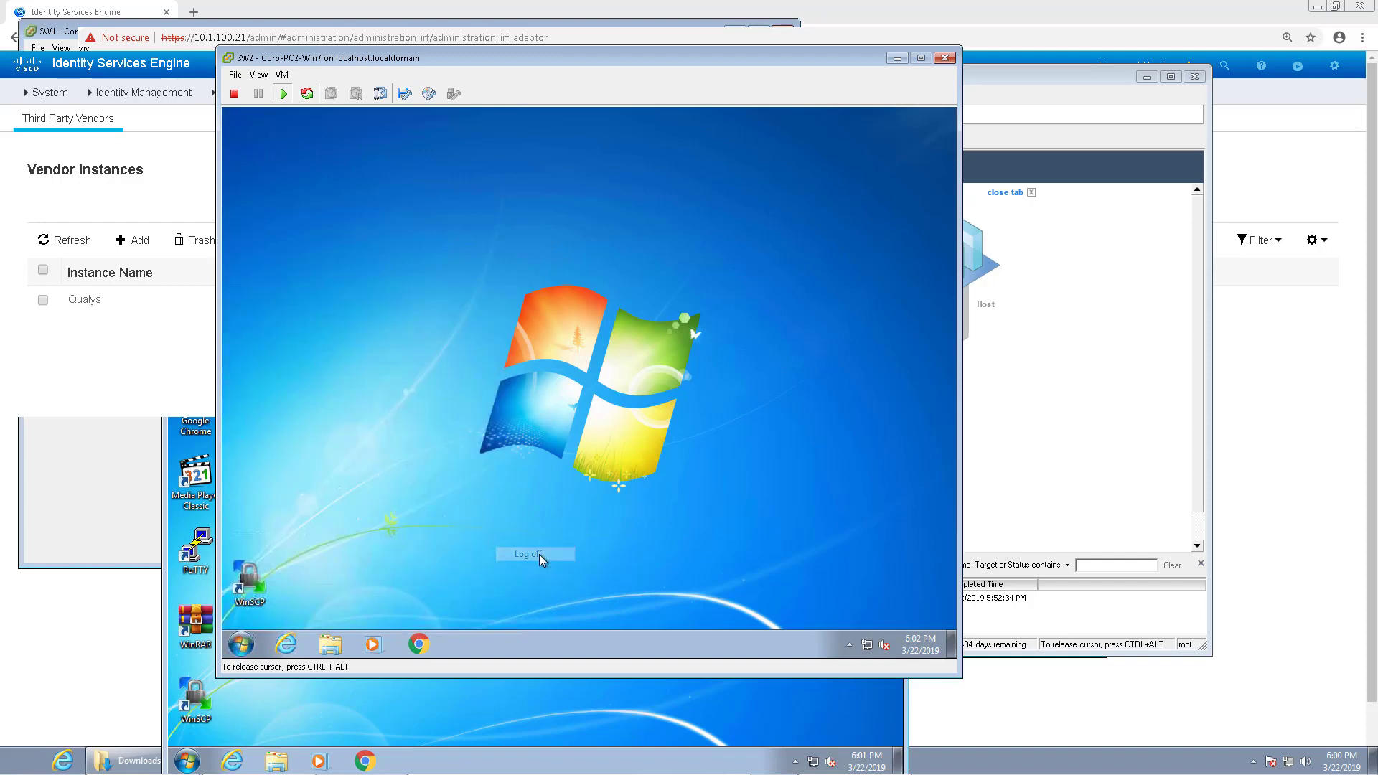
Step: Sign back in as the demo user via Send Ctrl+Alt+Del and Other User
{"action": "left_click", "coordinate": [282, 74]}
{"action": "mouse_move", "coordinate": [302, 113]}
{"action": "left_click", "coordinate": [517, 115]}
{"action": "left_click", "coordinate": [623, 516]}
{"action": "left_click", "coordinate": [664, 430]}
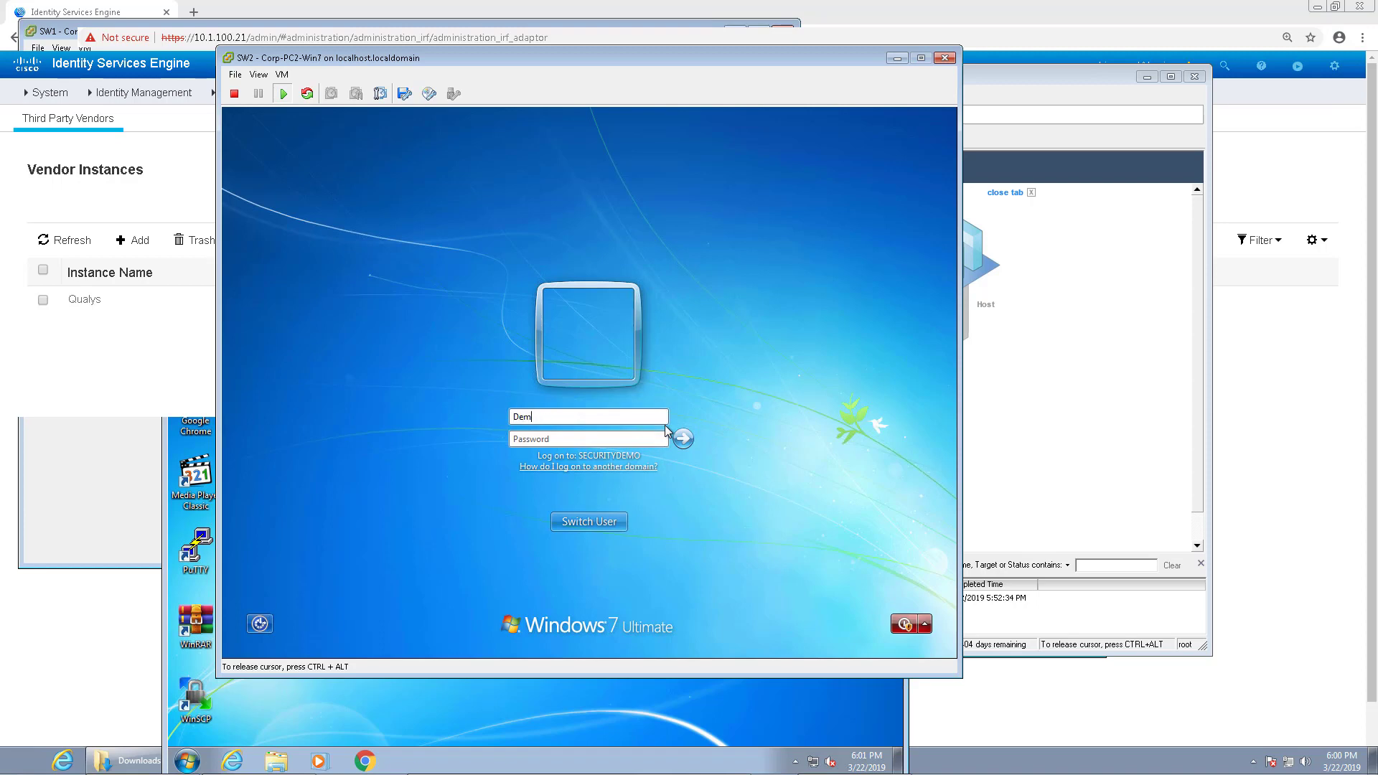
{"action": "key", "text": "Return"}
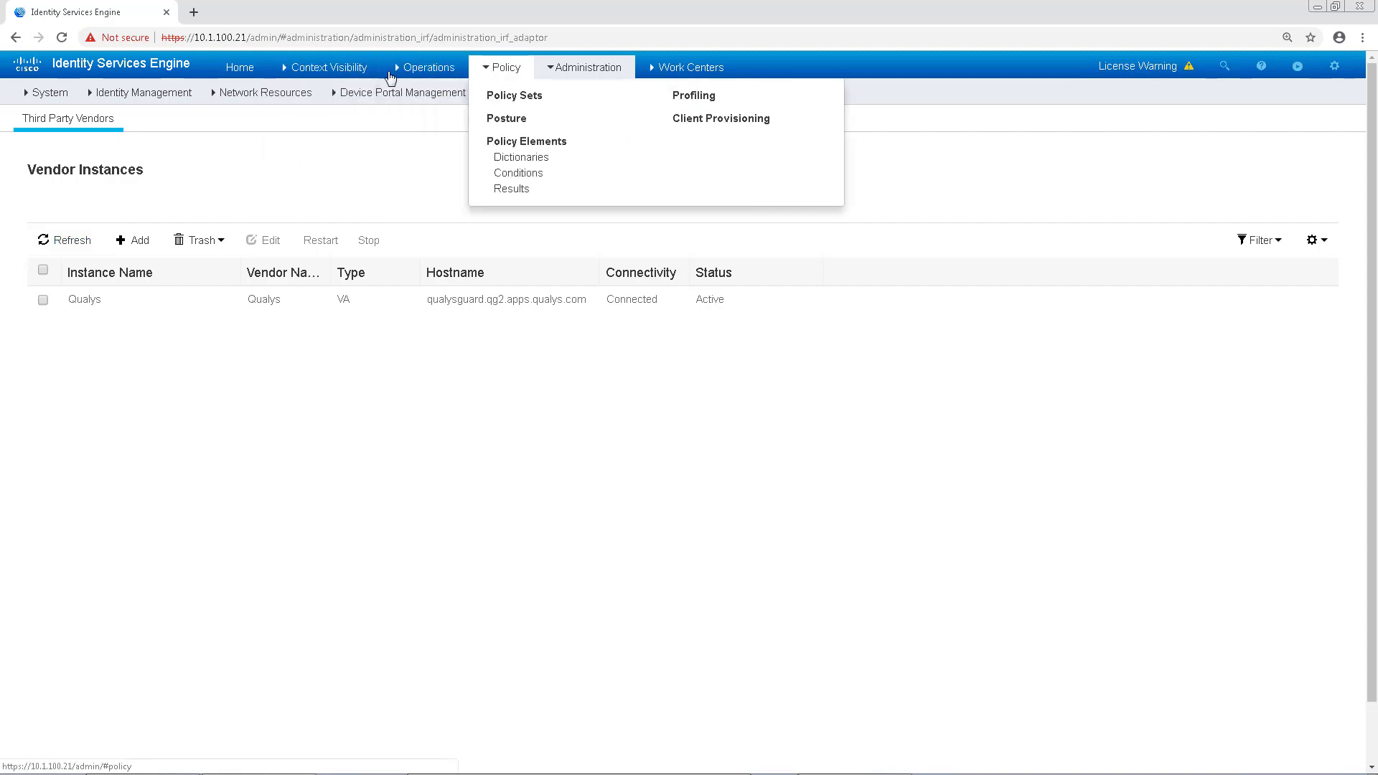
Step: Refresh the RADIUS Live Logs to confirm demouser's Admin Access authentication, then return to Home
{"action": "mouse_move", "coordinate": [406, 81]}
{"action": "left_click", "coordinate": [416, 114]}
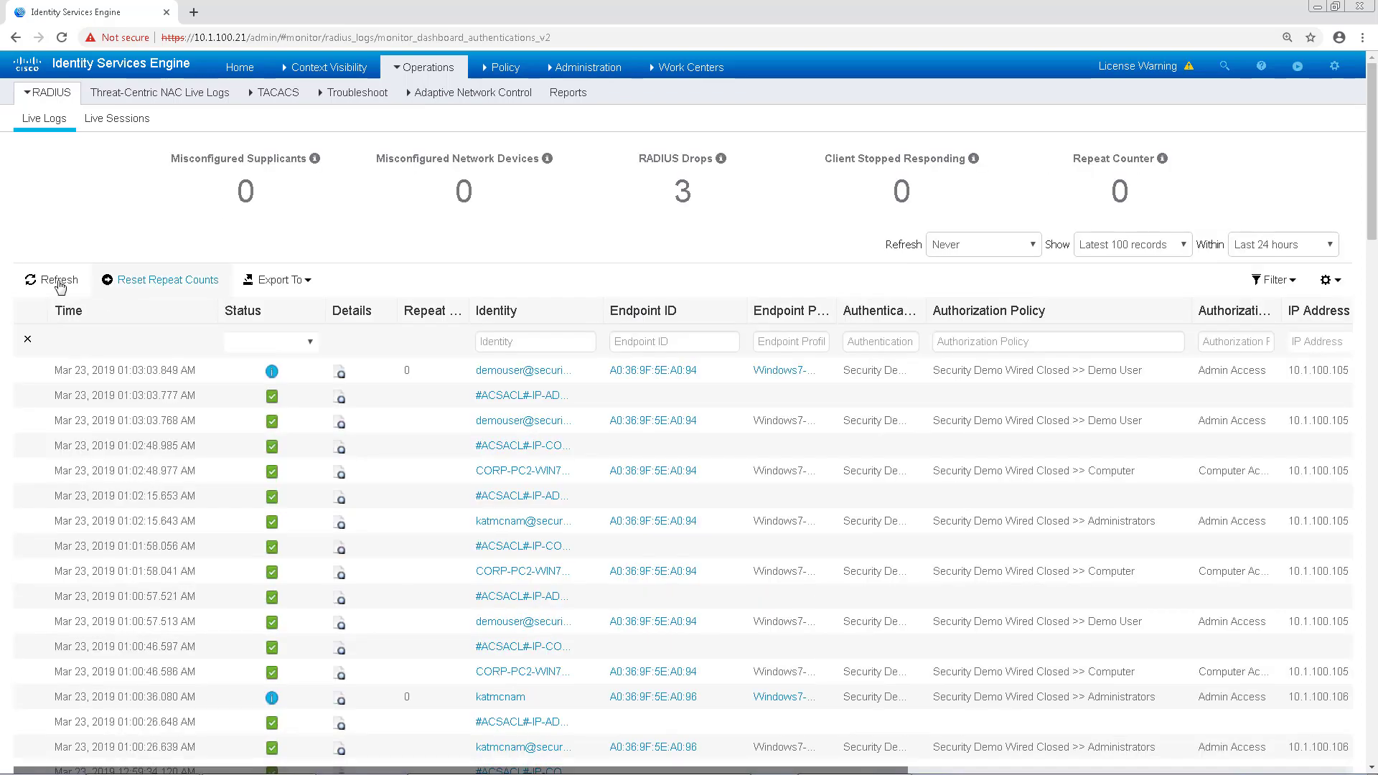
{"action": "left_click", "coordinate": [61, 282]}
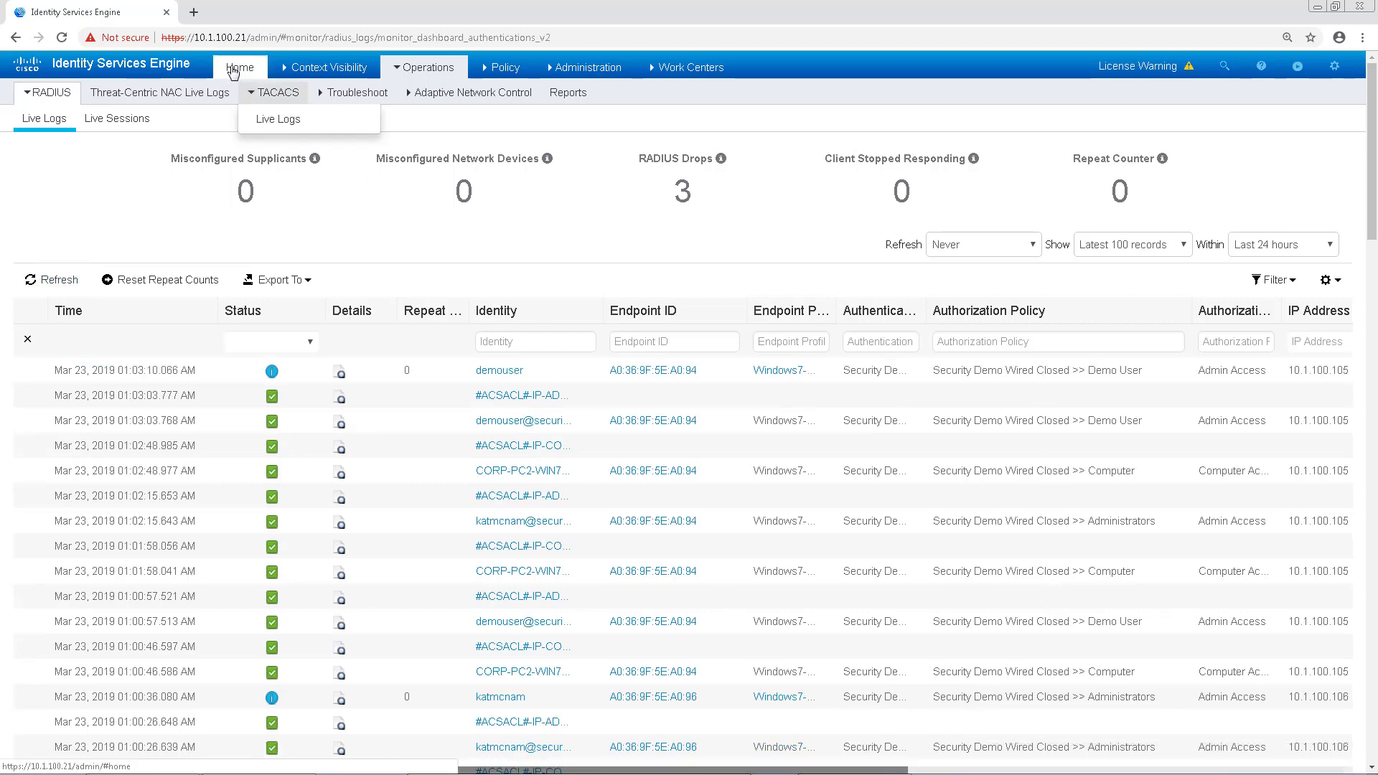
{"action": "left_click", "coordinate": [235, 70]}
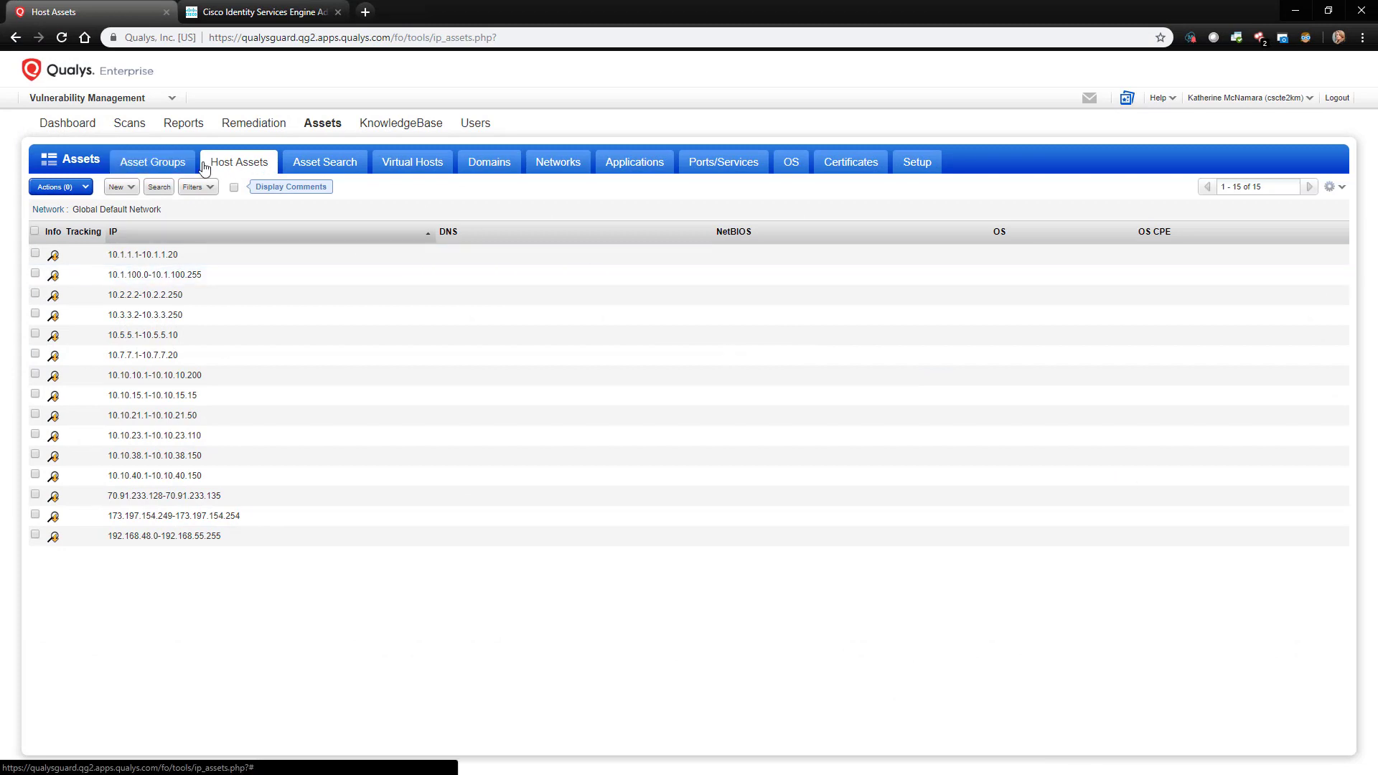
Step: Open the Scan Results report for the finished IseScan of 10.1.100.106 from the Scans list
{"action": "left_click", "coordinate": [121, 130]}
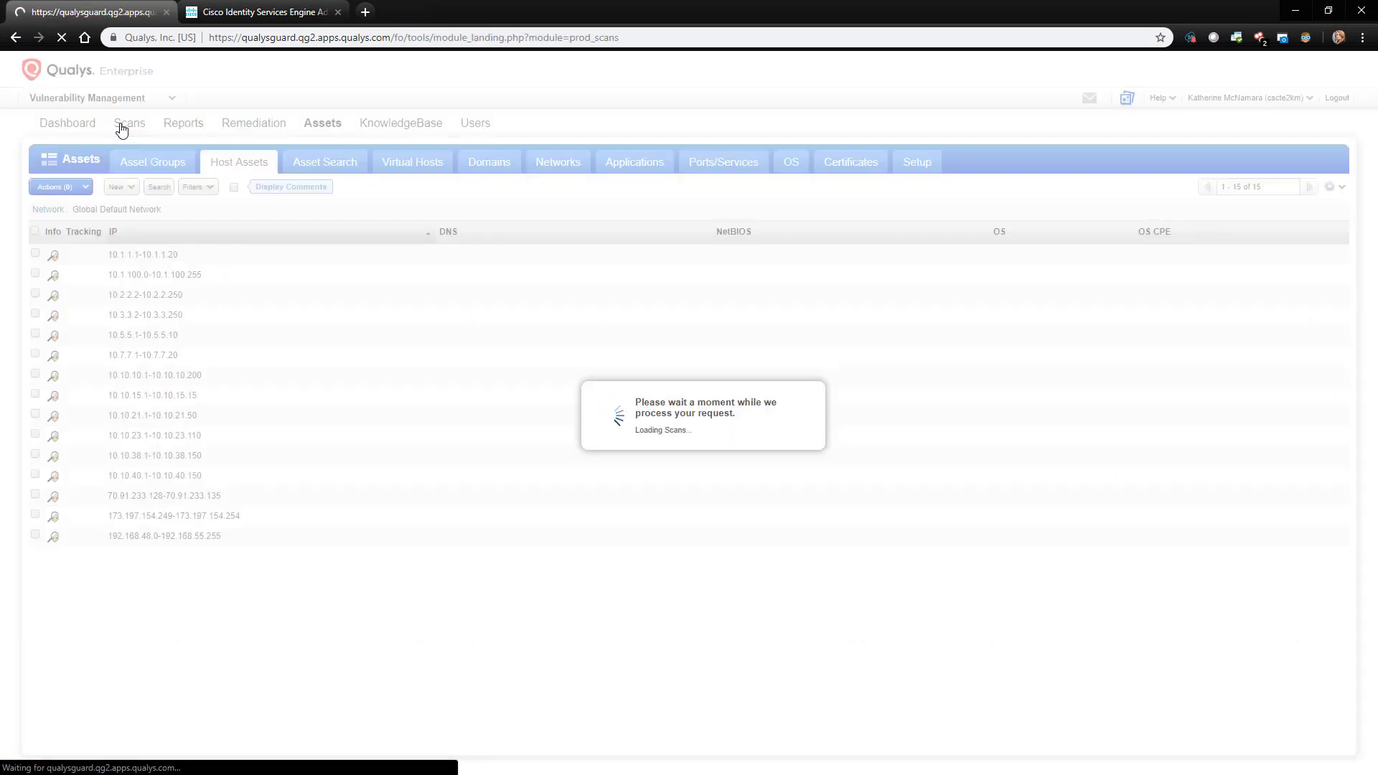
{"action": "left_click", "coordinate": [124, 166]}
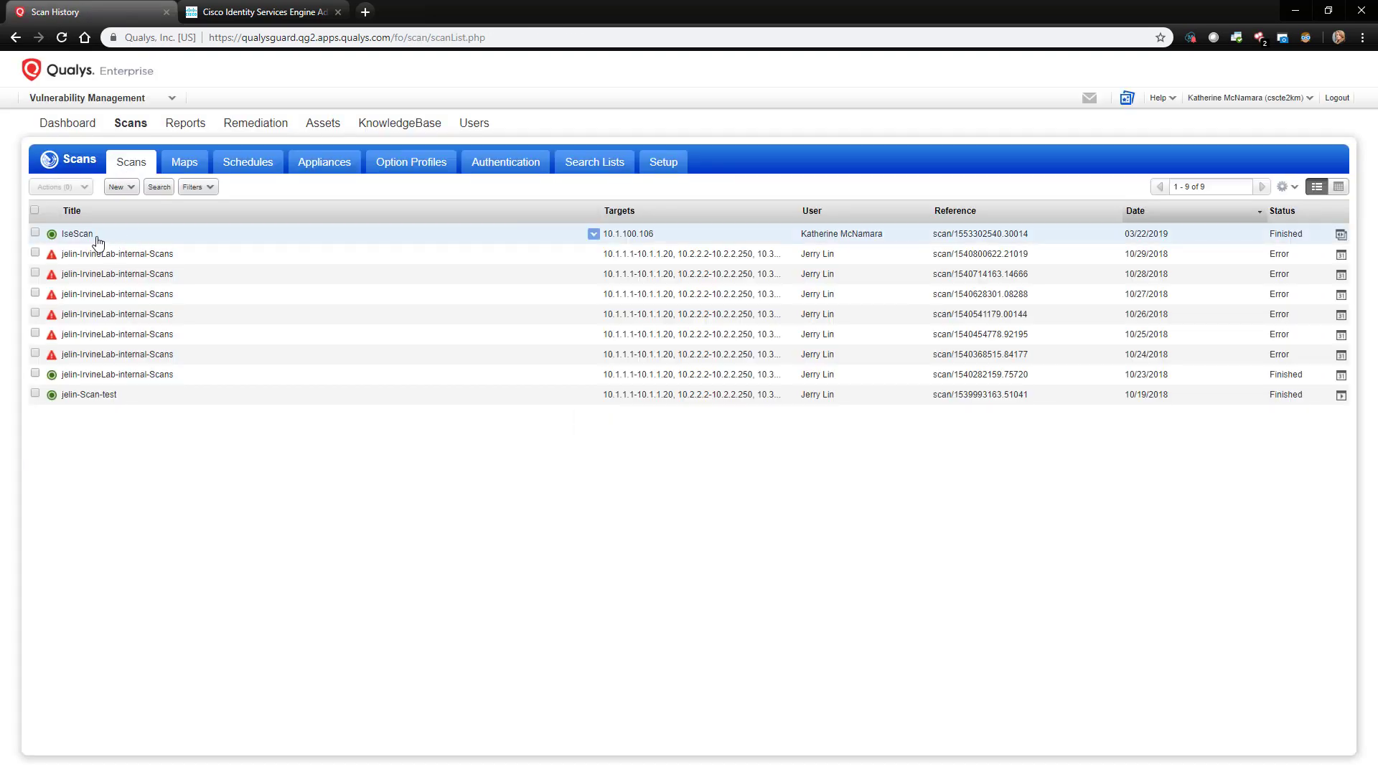
{"action": "left_click_drag", "start_coordinate": [604, 234], "coordinate": [638, 239]}
{"action": "left_click", "coordinate": [594, 236]}
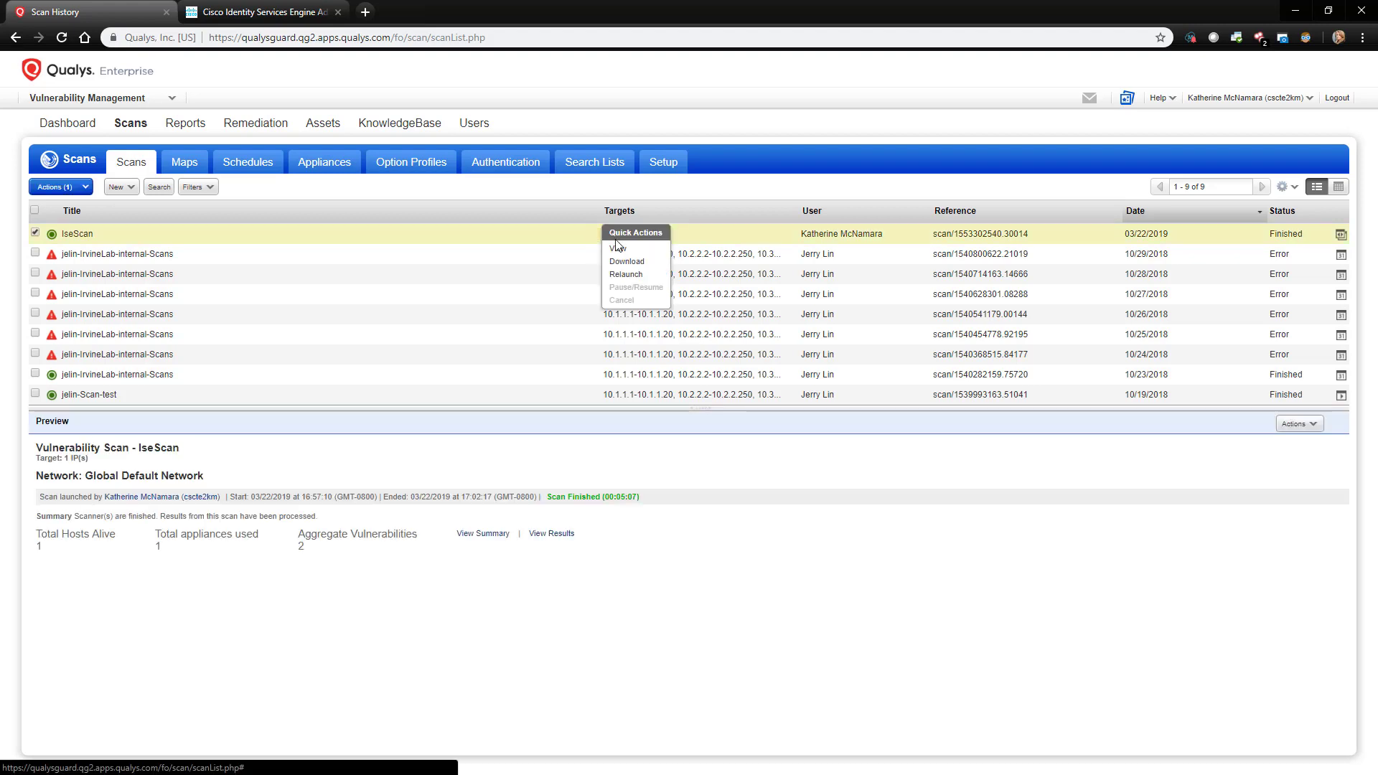
{"action": "left_click", "coordinate": [618, 249]}
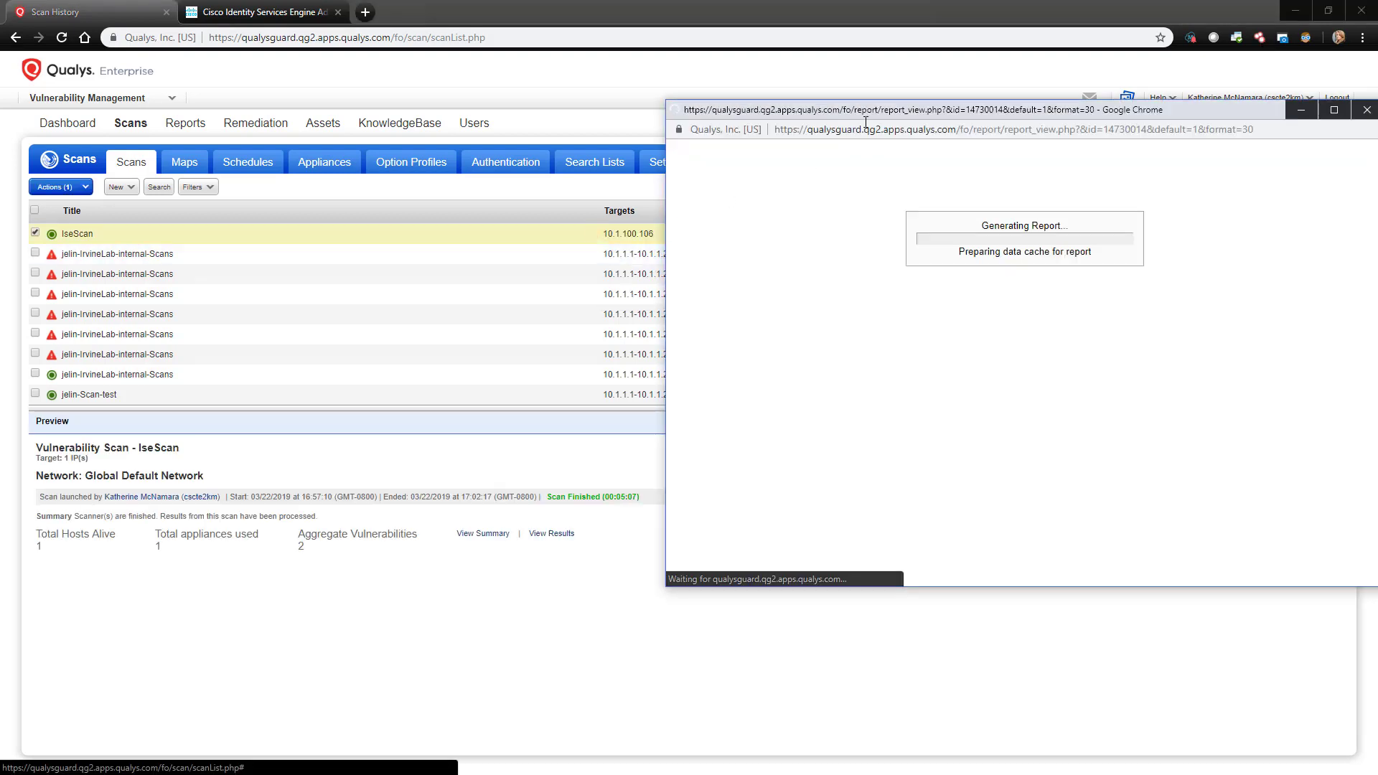
Step: Review the report: 21 vulnerabilities, average security risk 3.0, Windows 7 Ultimate SP1 host
{"action": "left_click_drag", "start_coordinate": [875, 110], "coordinate": [602, 114]}
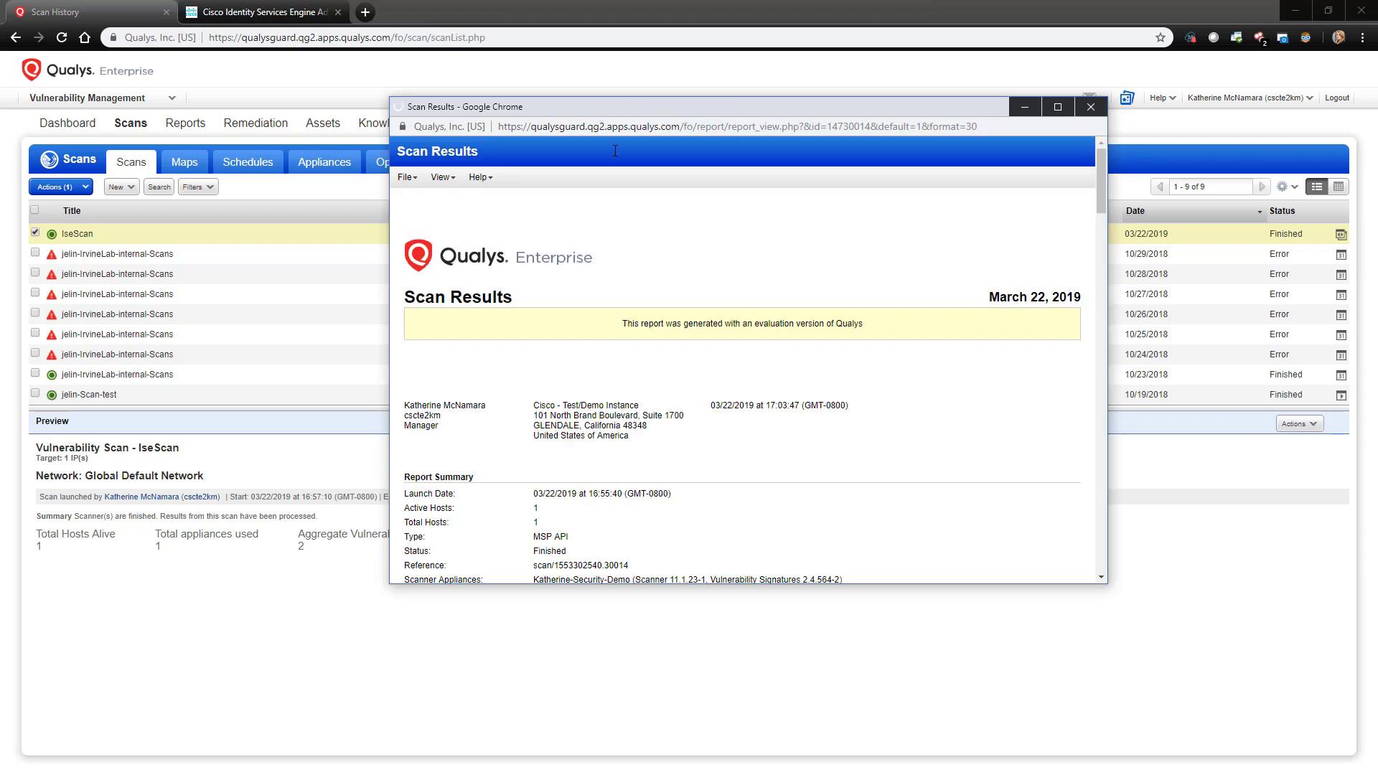
{"action": "scroll", "coordinate": [632, 215], "scroll_direction": "down", "scroll_amount": 2}
{"action": "scroll", "coordinate": [669, 298], "scroll_direction": "down", "scroll_amount": 3}
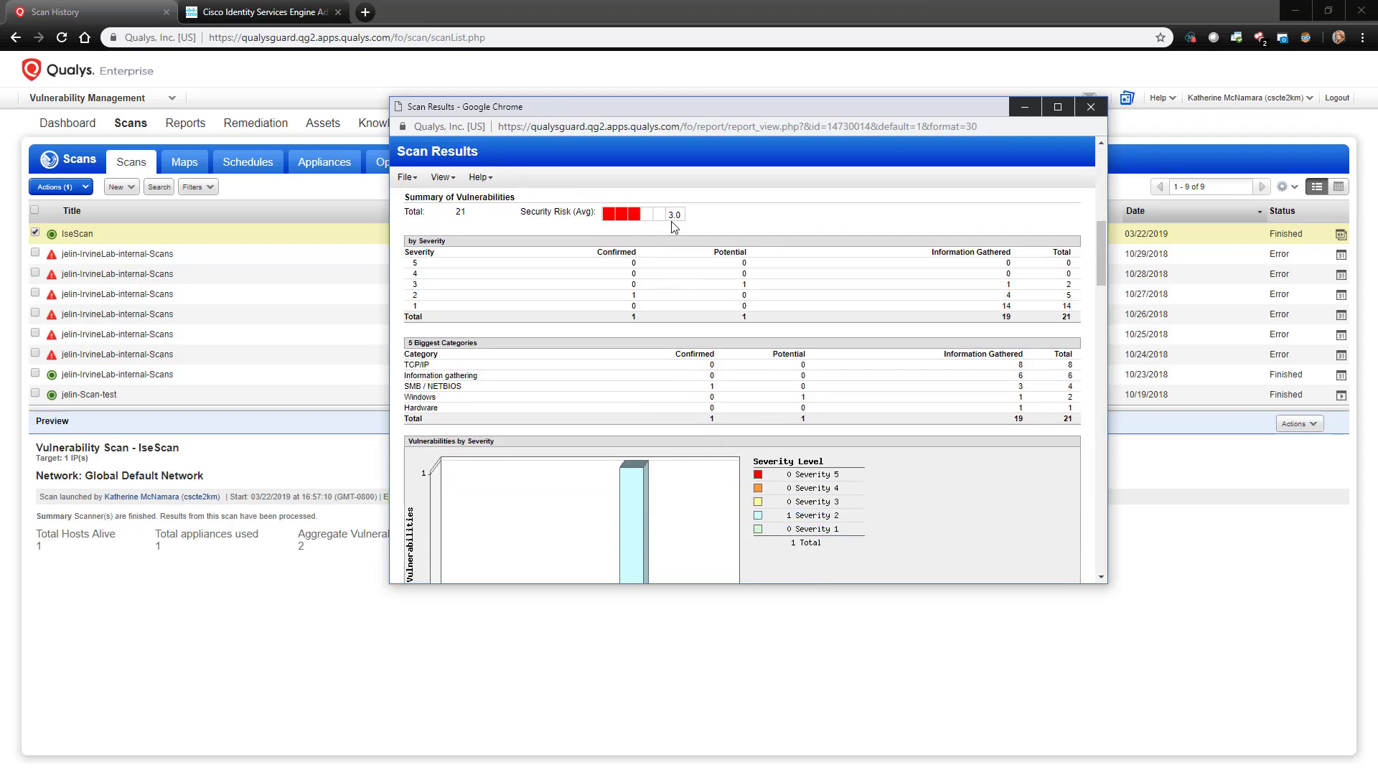
{"action": "scroll", "coordinate": [790, 395], "scroll_direction": "down", "scroll_amount": 2}
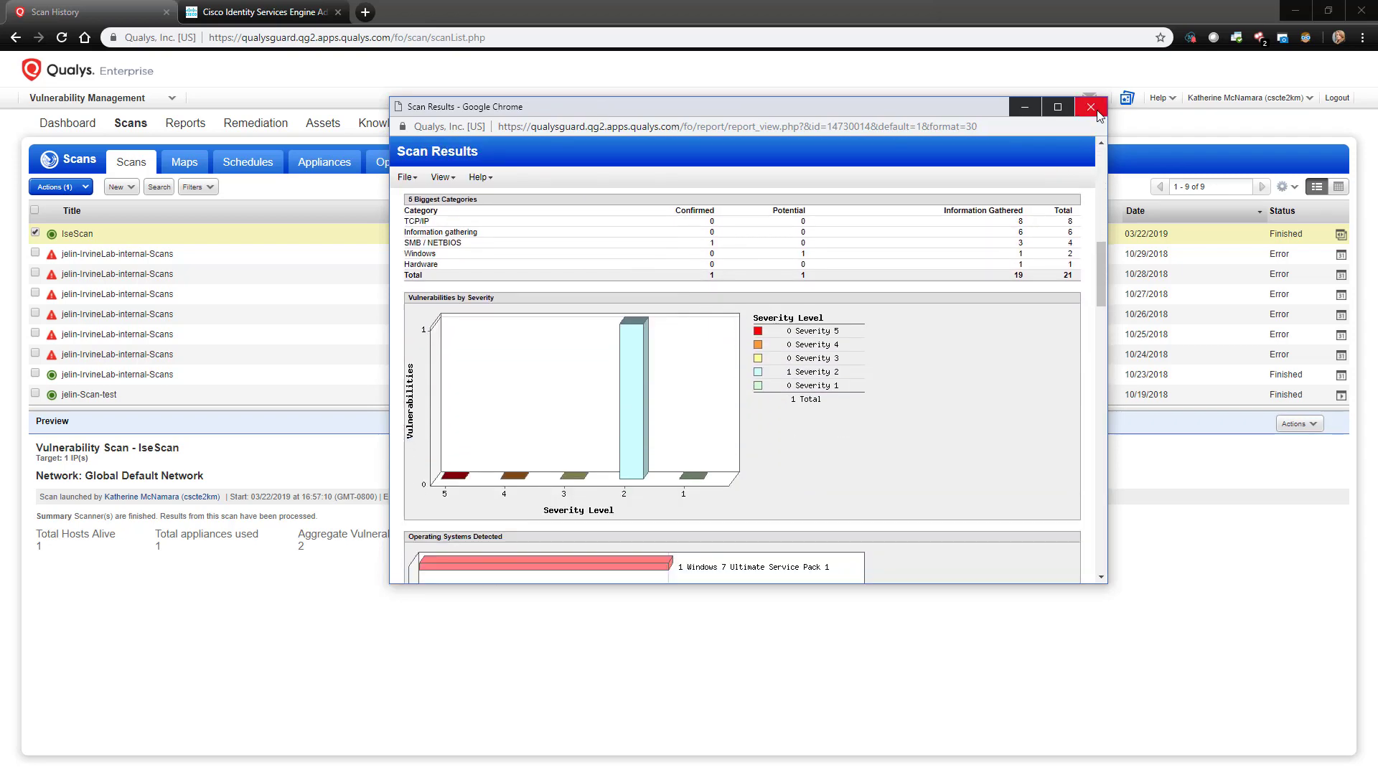
Step: Close the Qualys report and show ISE's Vulnerability dashboard reporting 1 vulnerable endpoint
{"action": "left_click", "coordinate": [1091, 107]}
{"action": "left_click", "coordinate": [1295, 11]}
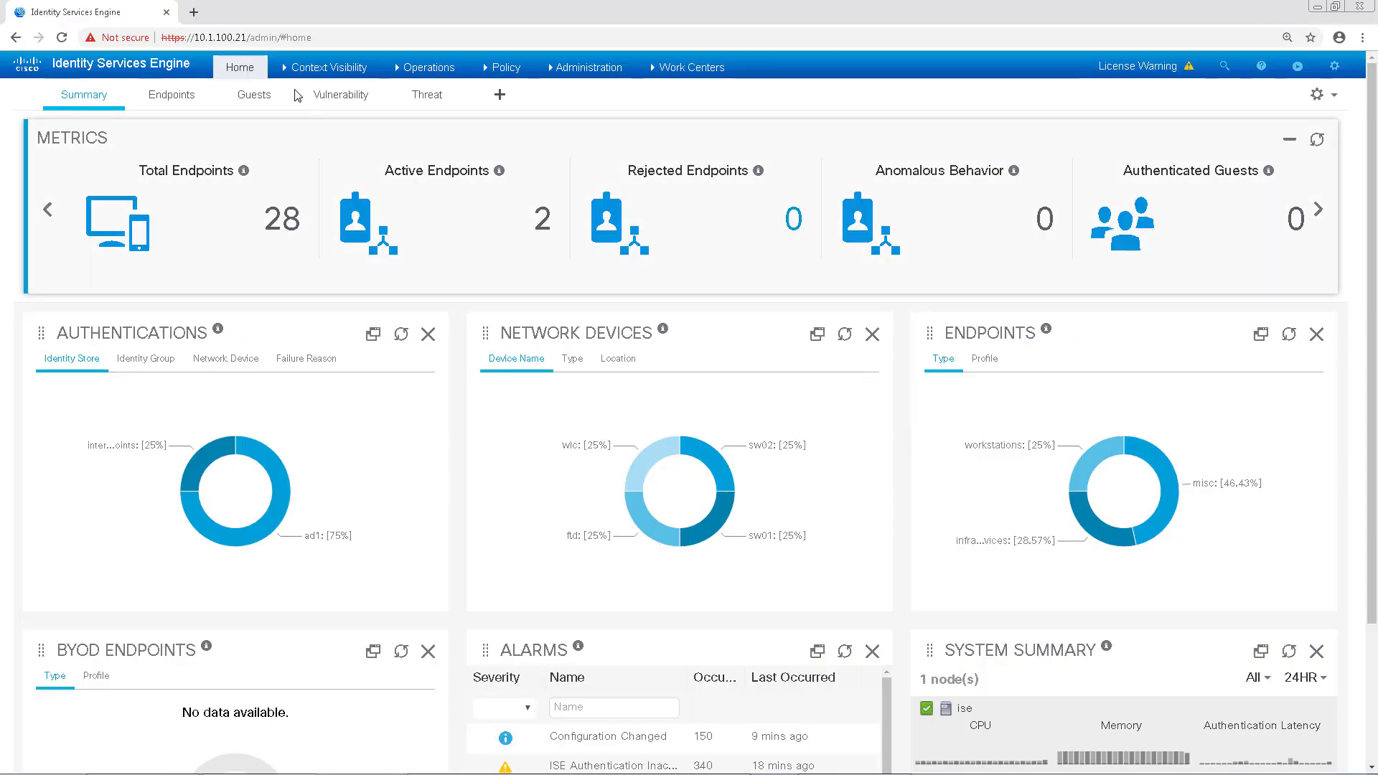
{"action": "left_click", "coordinate": [334, 100]}
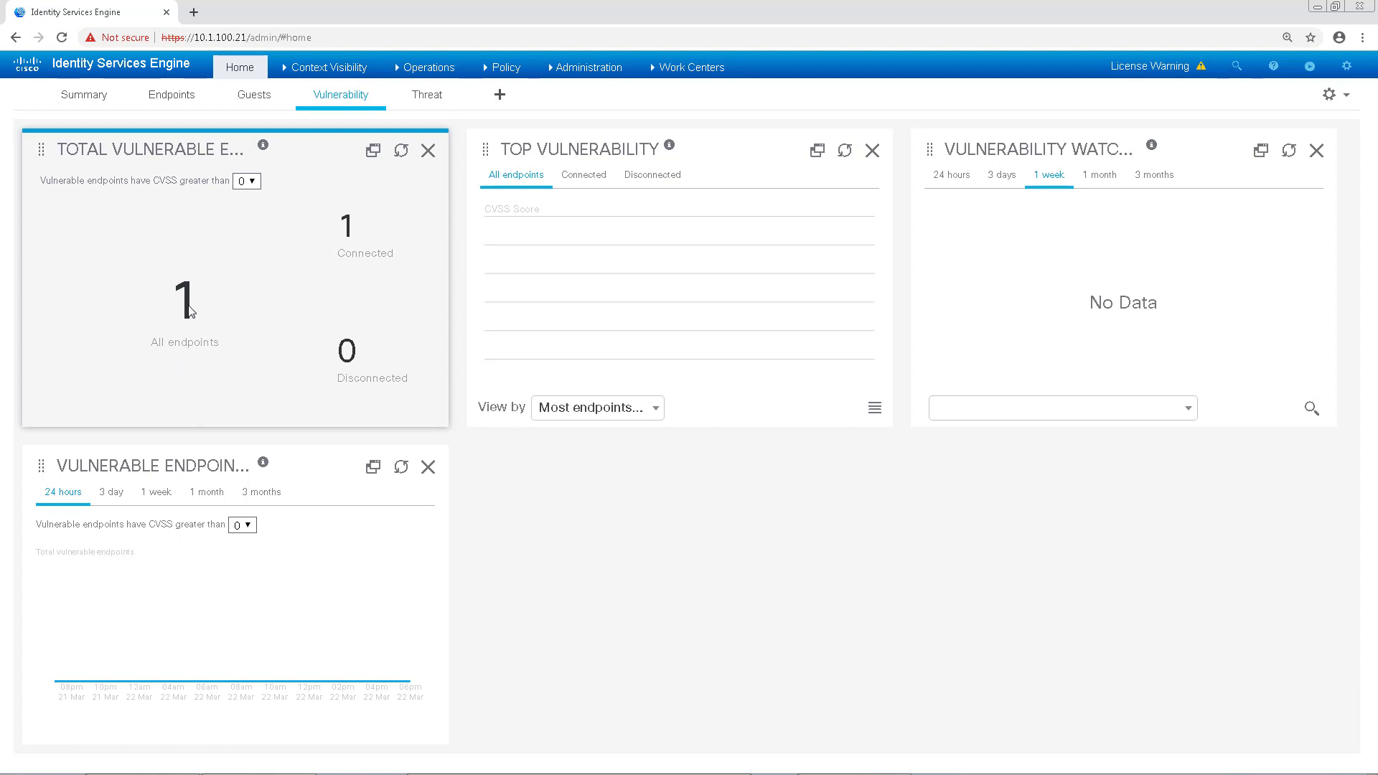
{"action": "mouse_move", "coordinate": [341, 65]}
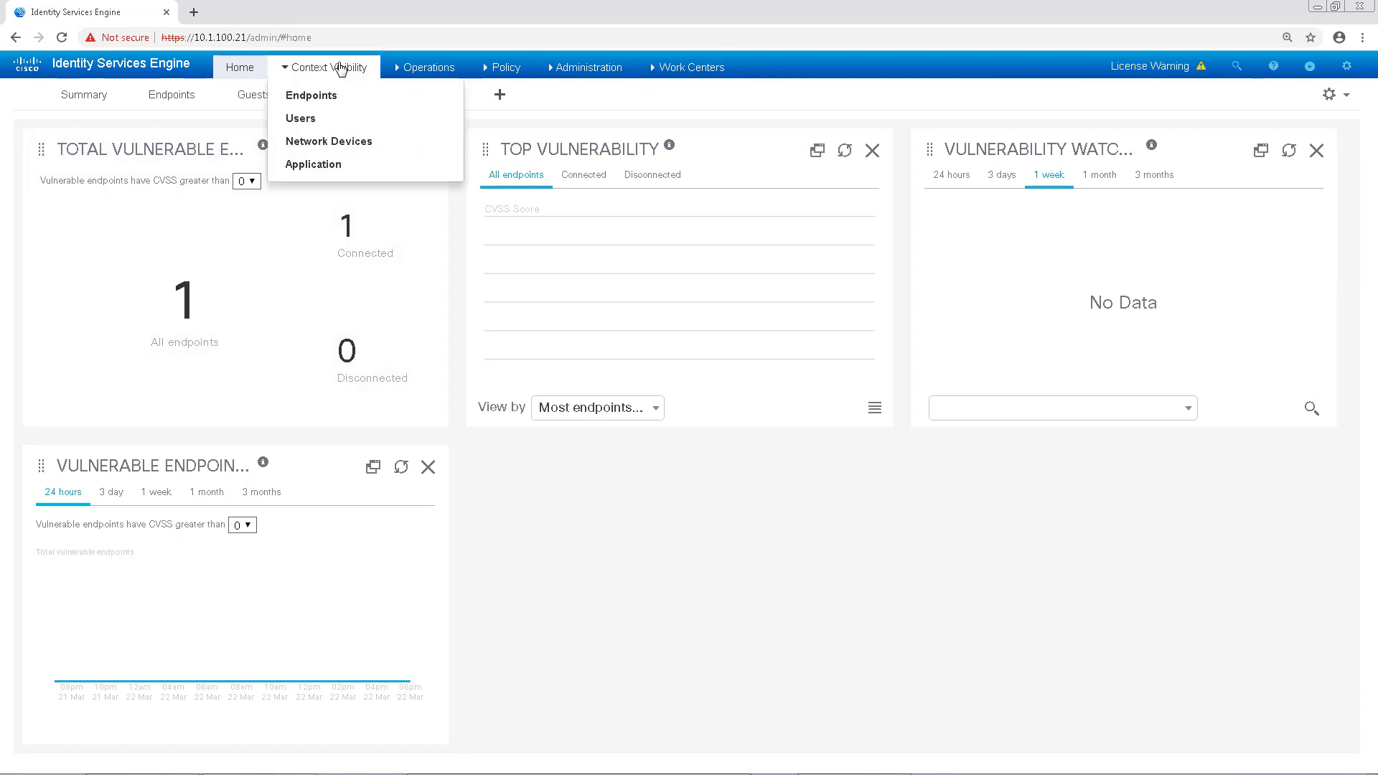
Step: Browse the Endpoints page's compliance and compromised views, then show Vulnerable Endpoints with CVSS scores
{"action": "left_click", "coordinate": [320, 101]}
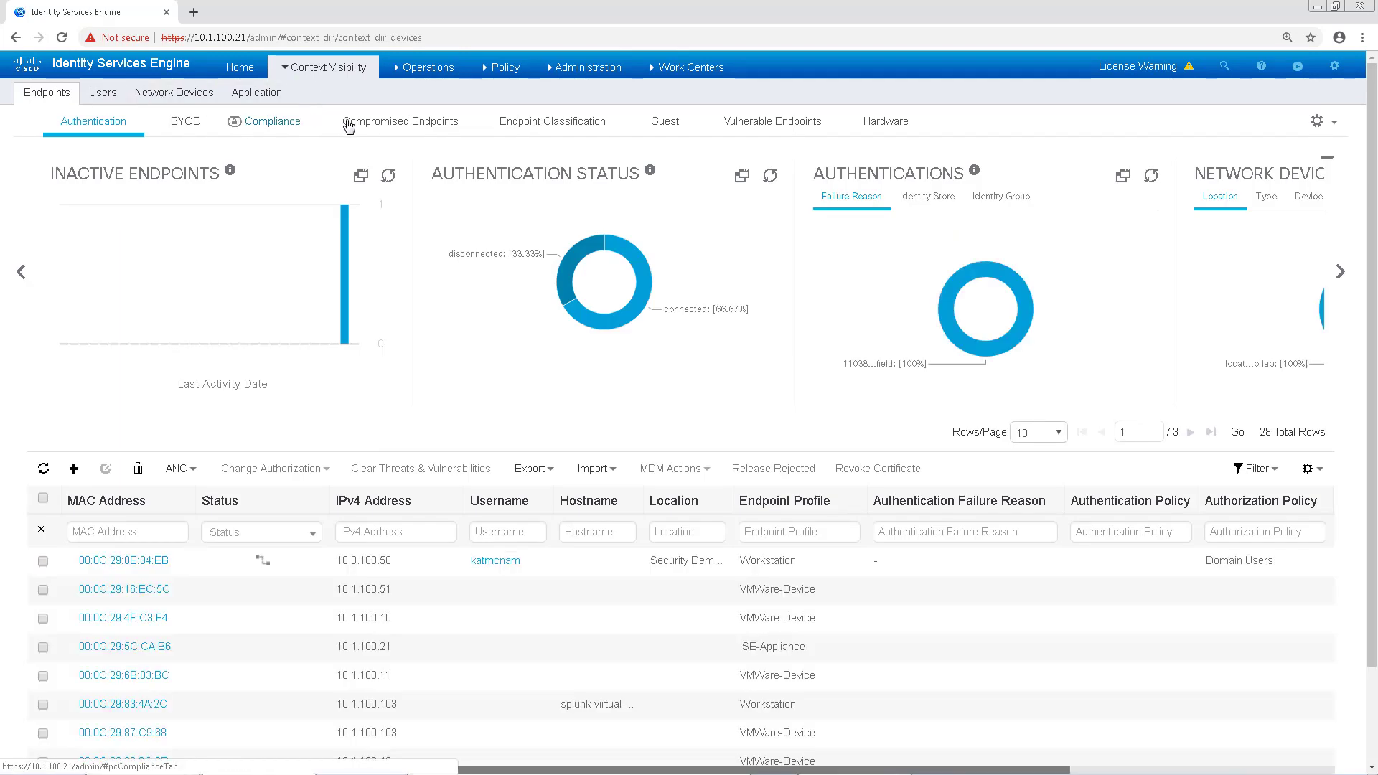
{"action": "left_click", "coordinate": [284, 127]}
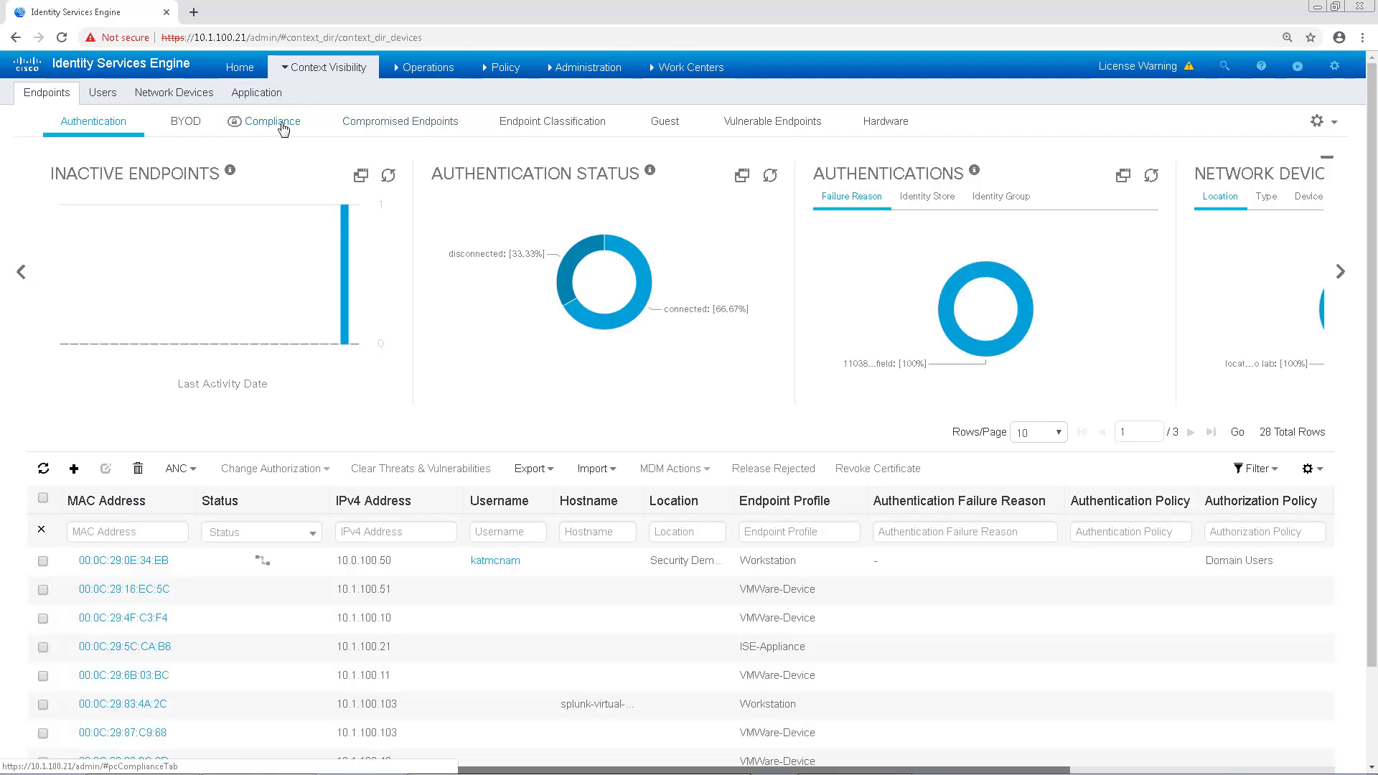
{"action": "left_click", "coordinate": [391, 128]}
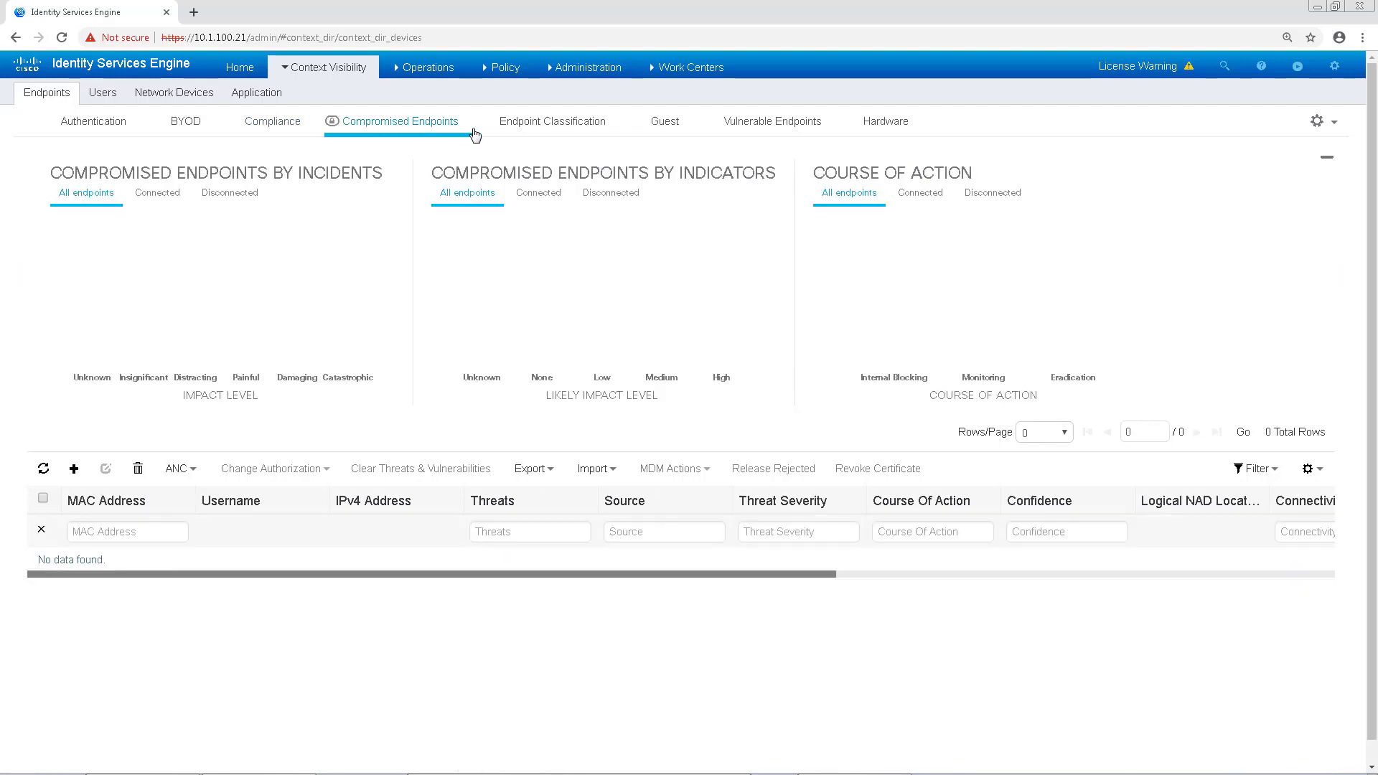
{"action": "left_click", "coordinate": [759, 126]}
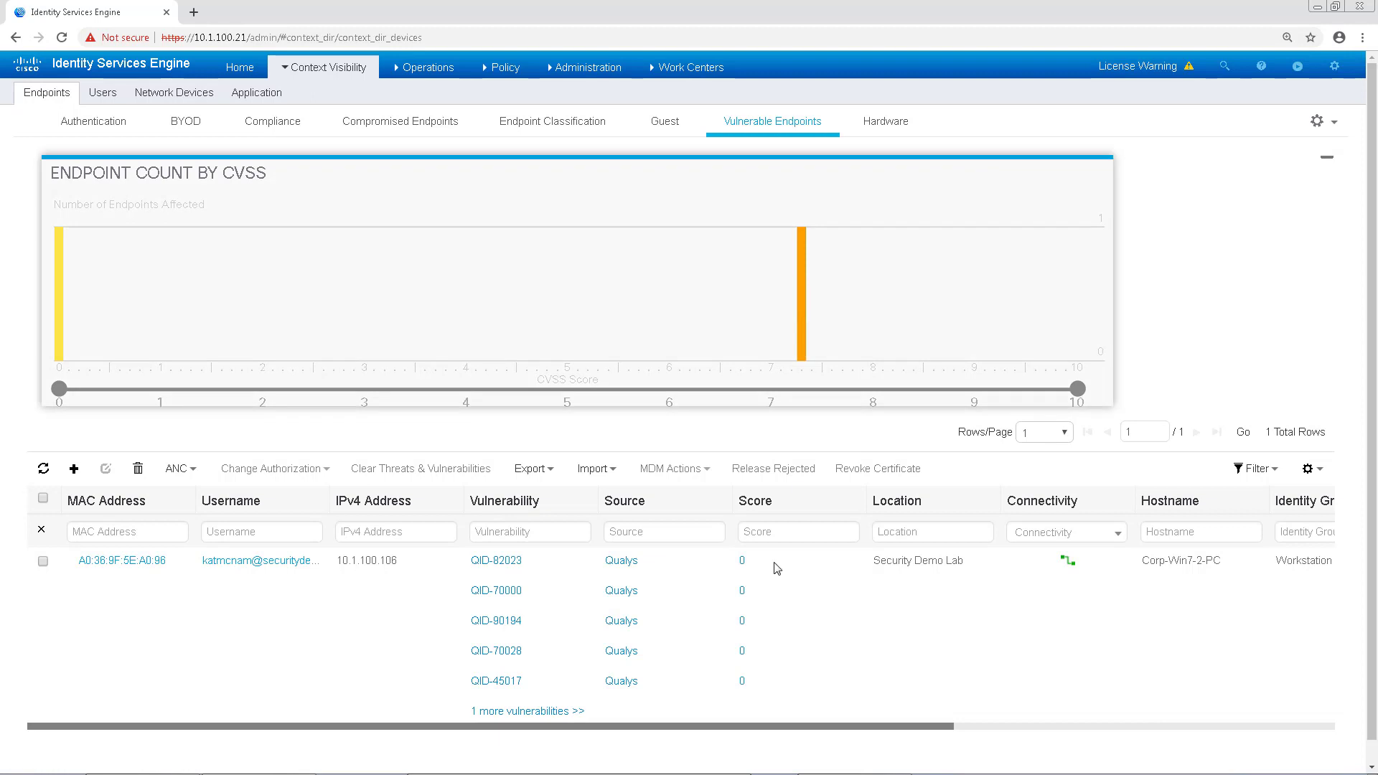
Step: Expand the scanned endpoint's six vulnerabilities, top CVSS 7.3, then return Home
{"action": "scroll", "coordinate": [351, 618], "scroll_direction": "down", "scroll_amount": 1}
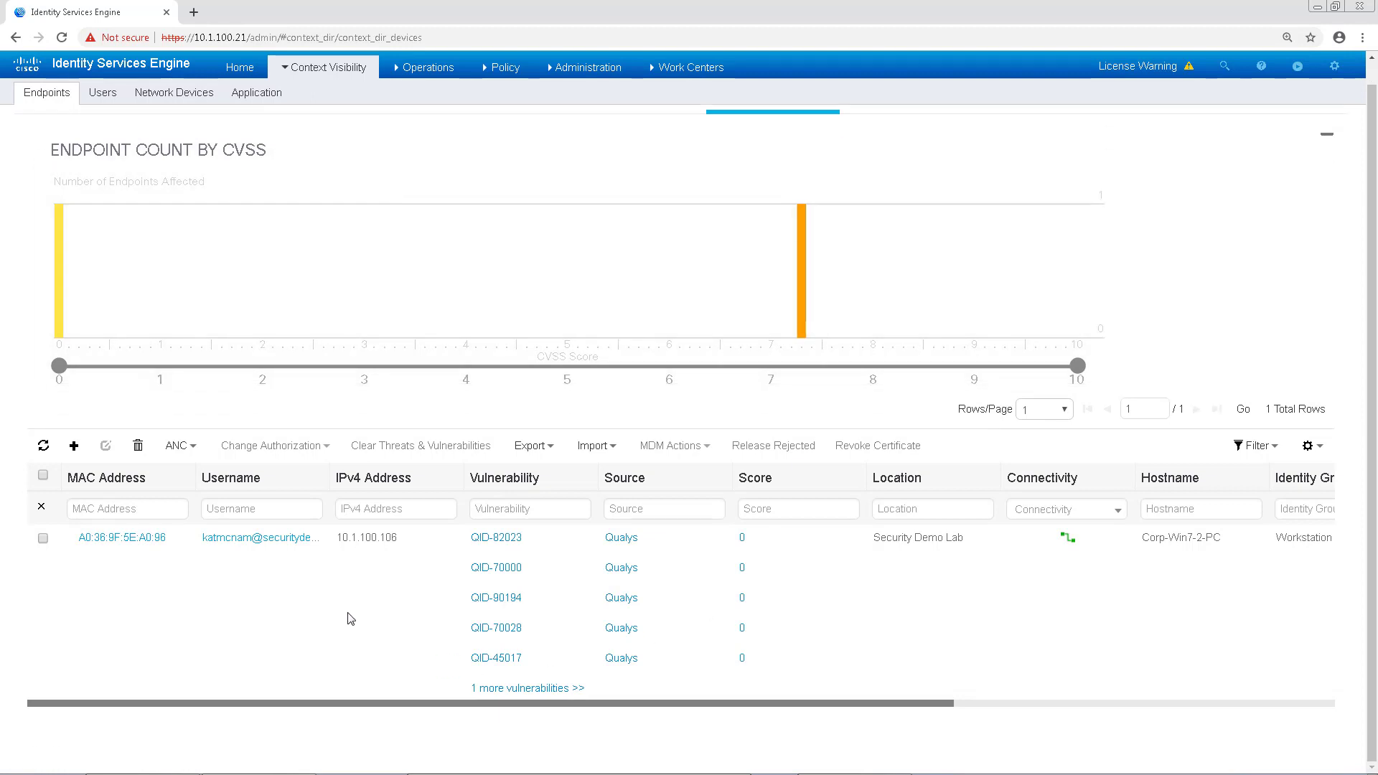
{"action": "left_click", "coordinate": [522, 690]}
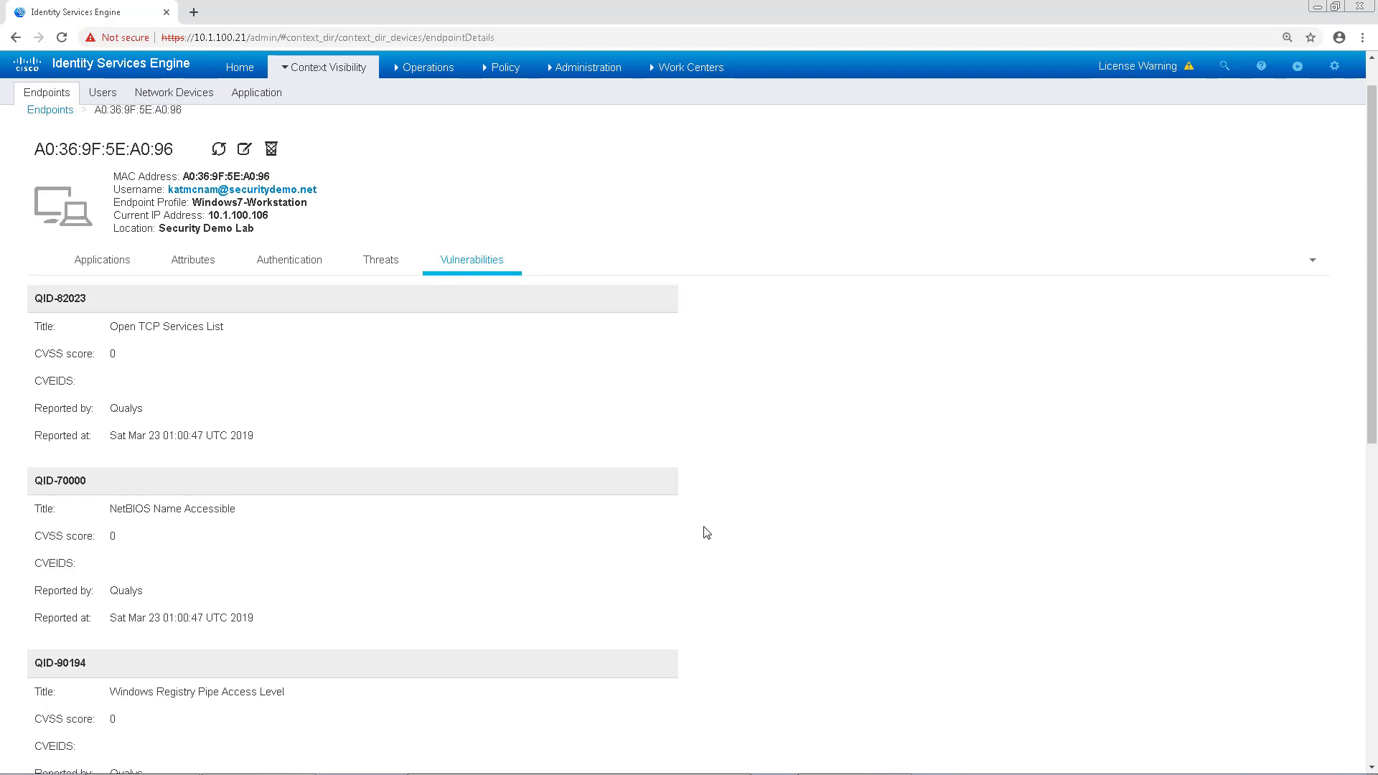
{"action": "scroll", "coordinate": [703, 531], "scroll_direction": "down", "scroll_amount": 6}
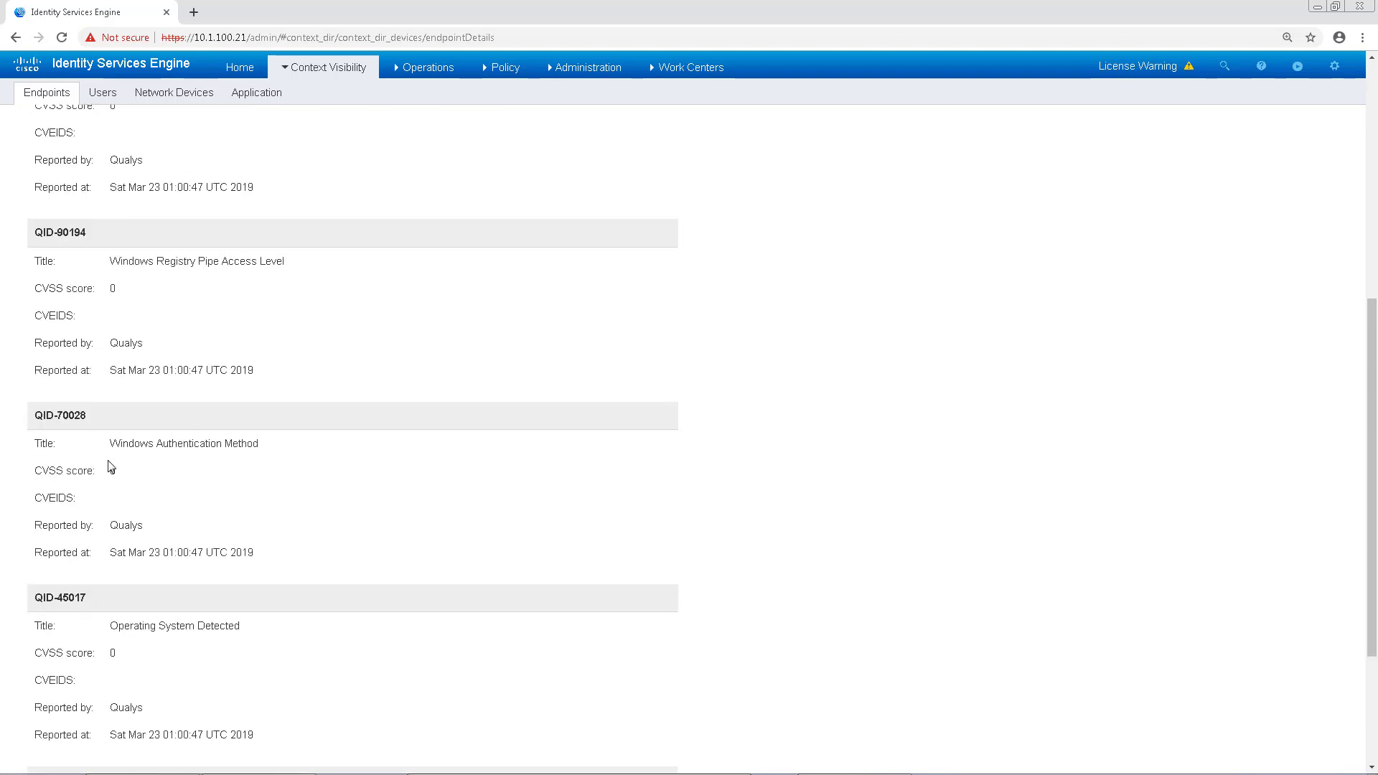
{"action": "scroll", "coordinate": [186, 563], "scroll_direction": "down", "scroll_amount": 3}
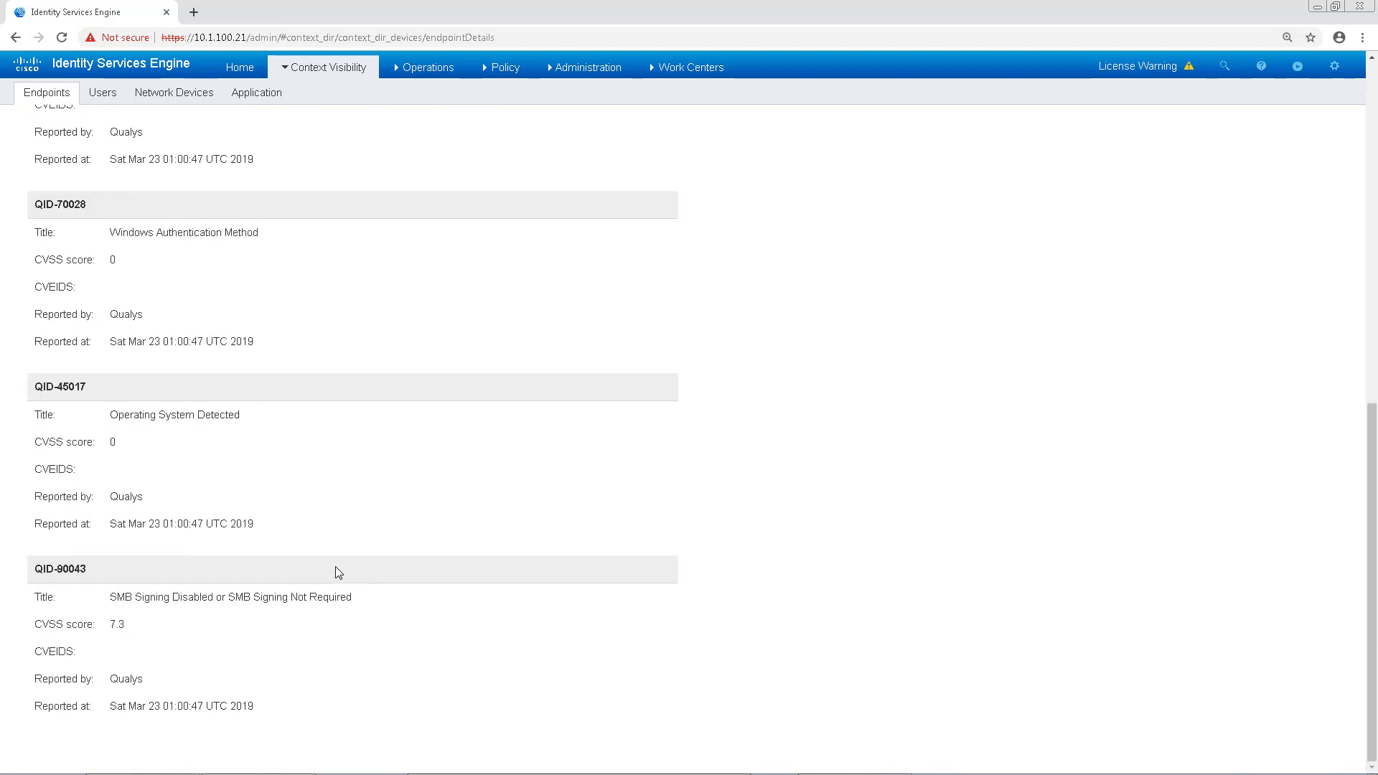
{"action": "scroll", "coordinate": [277, 385], "scroll_direction": "up", "scroll_amount": 10}
{"action": "left_click", "coordinate": [234, 67]}
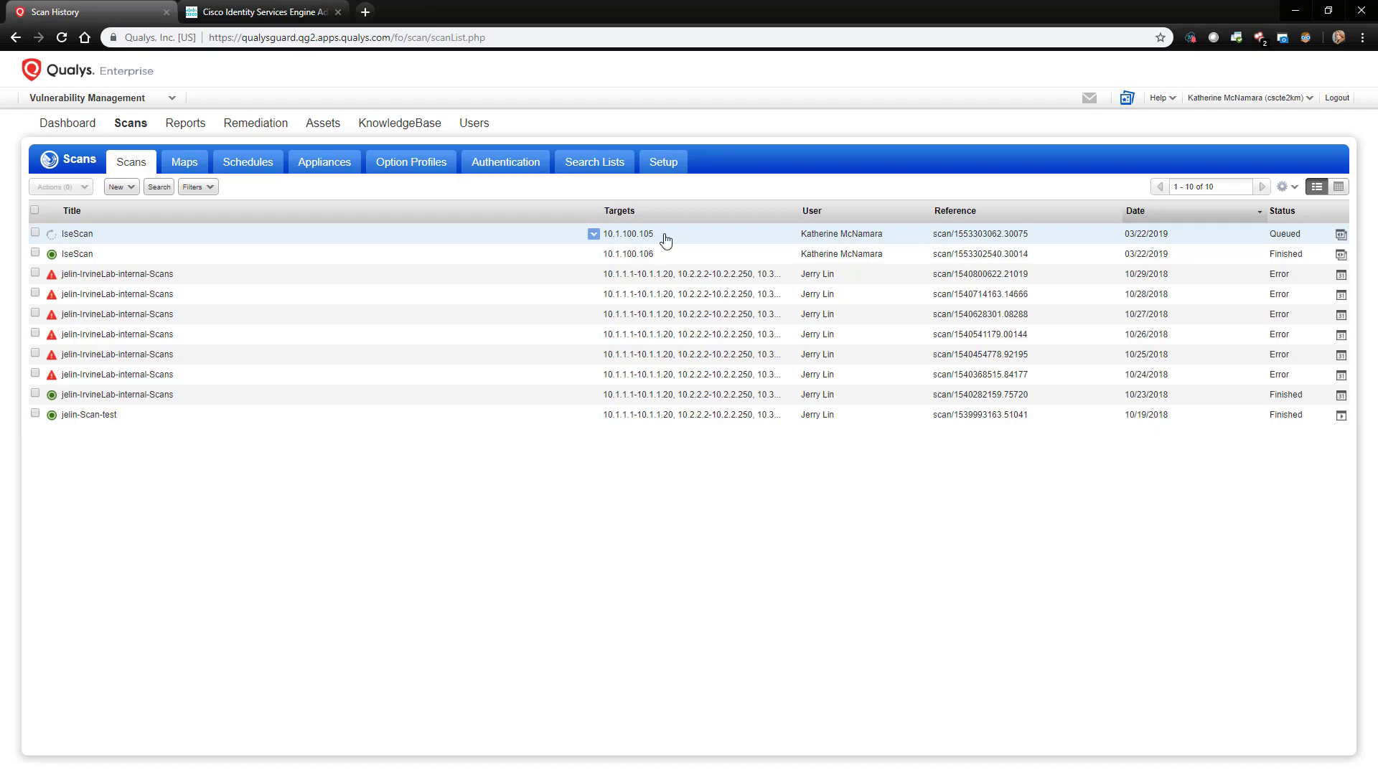
Step: Check Qualys Scan History until the IseScan of 10.1.100.105 shows Finished, then return to ISE
{"action": "left_click", "coordinate": [1295, 12]}
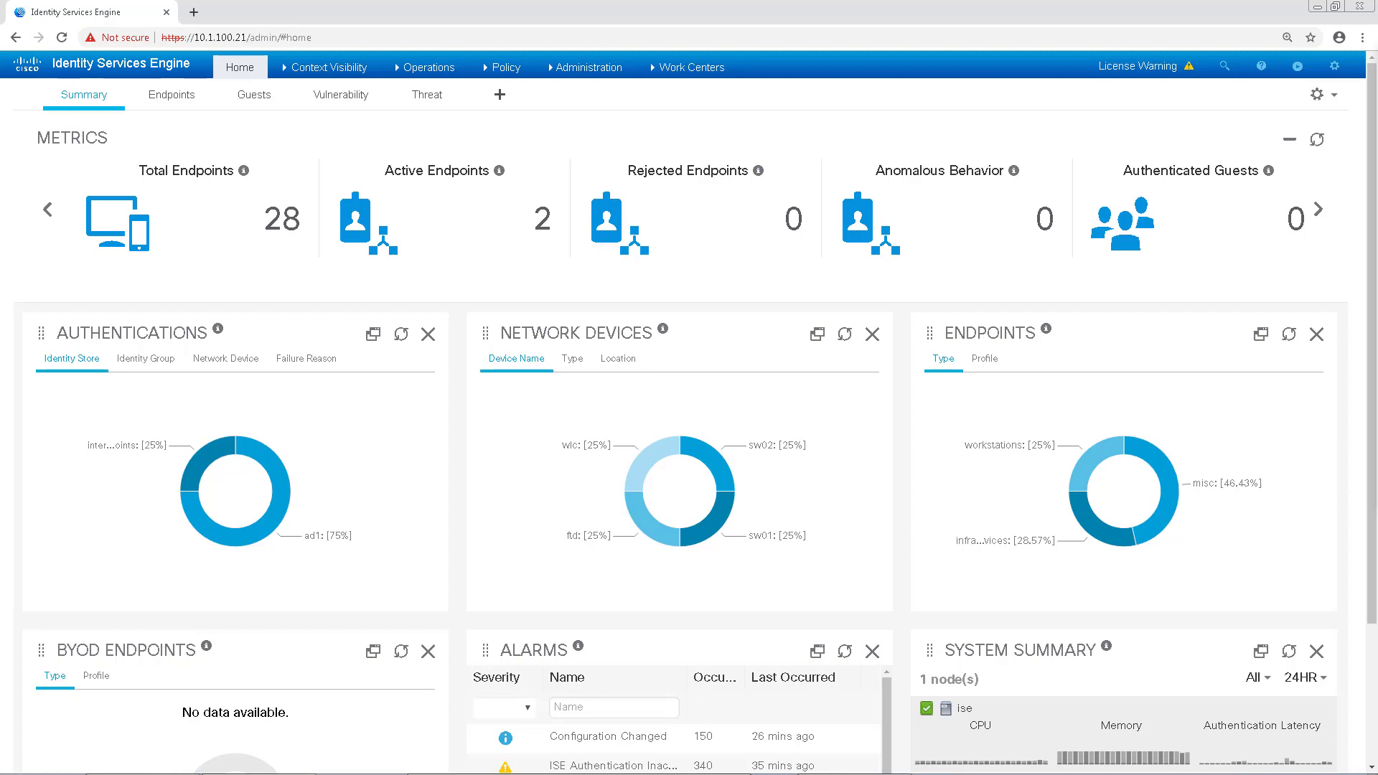
{"action": "key", "text": "alt+Tab"}
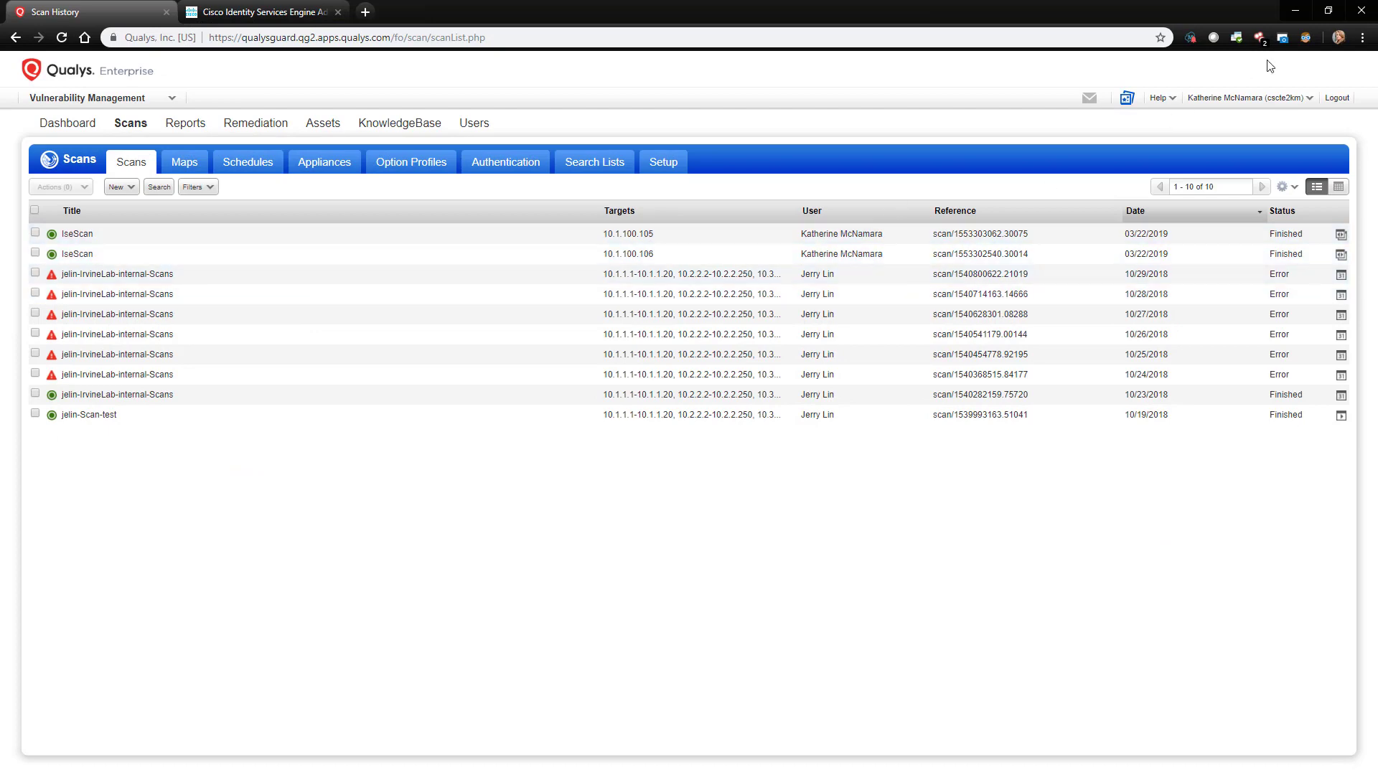
{"action": "left_click", "coordinate": [1295, 12]}
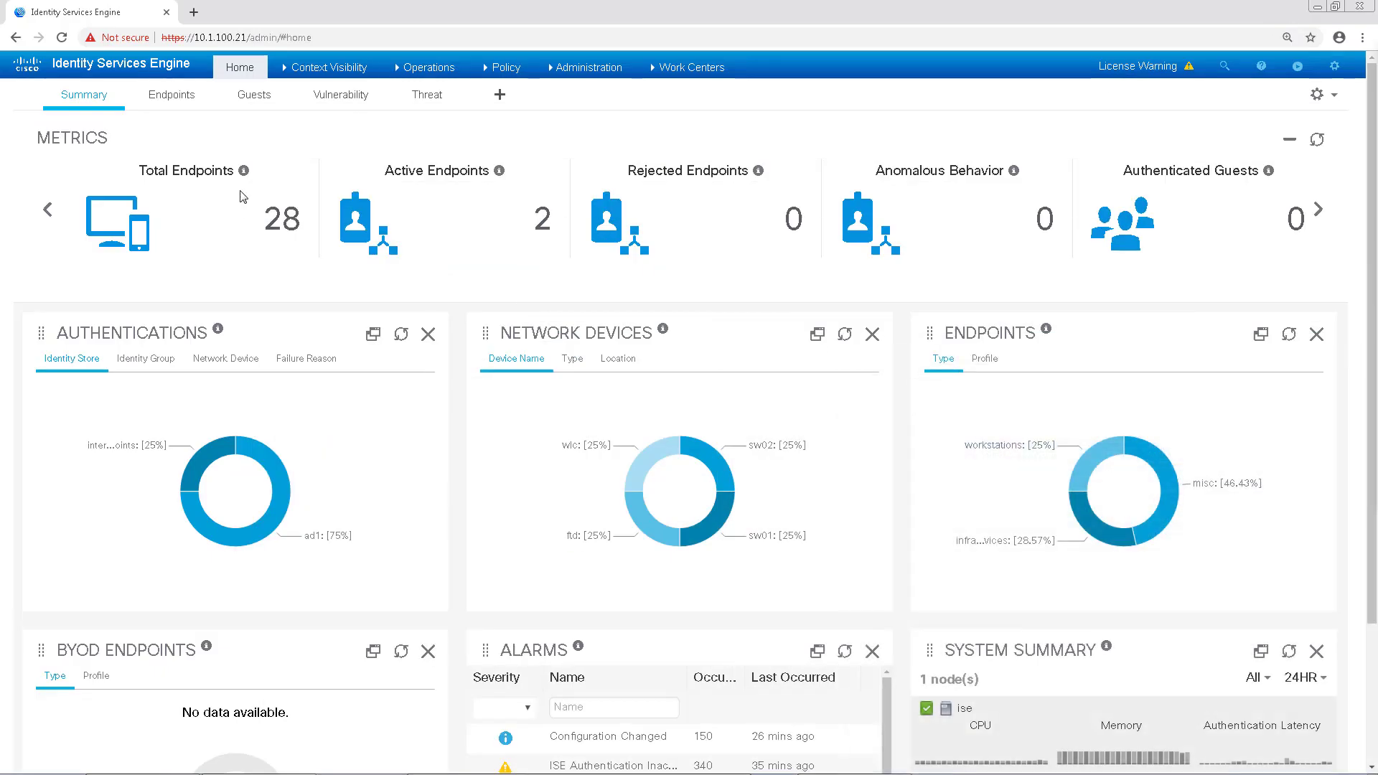
Step: Reload the Vulnerability dashboard and chart Top Vulnerability by CVSS Score
{"action": "left_click", "coordinate": [331, 96]}
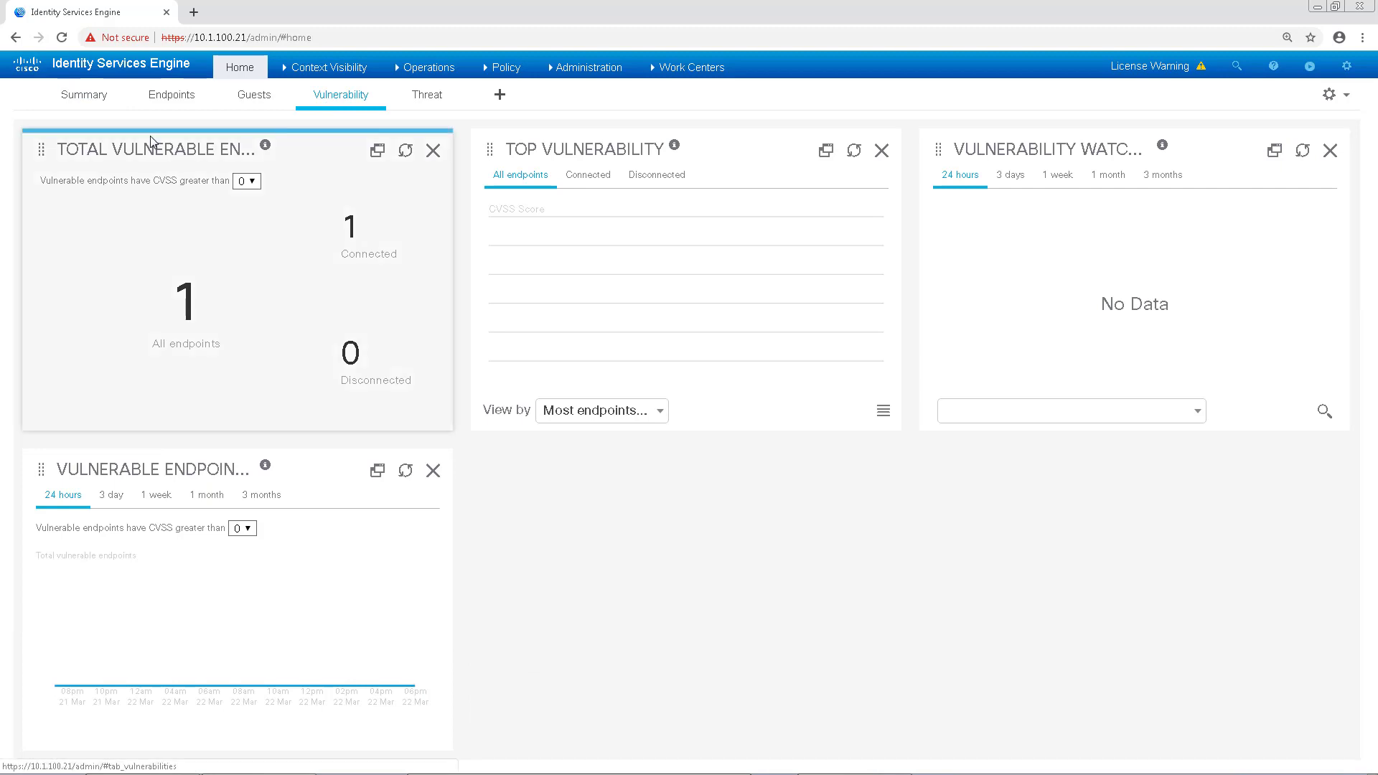
{"action": "left_click", "coordinate": [62, 37]}
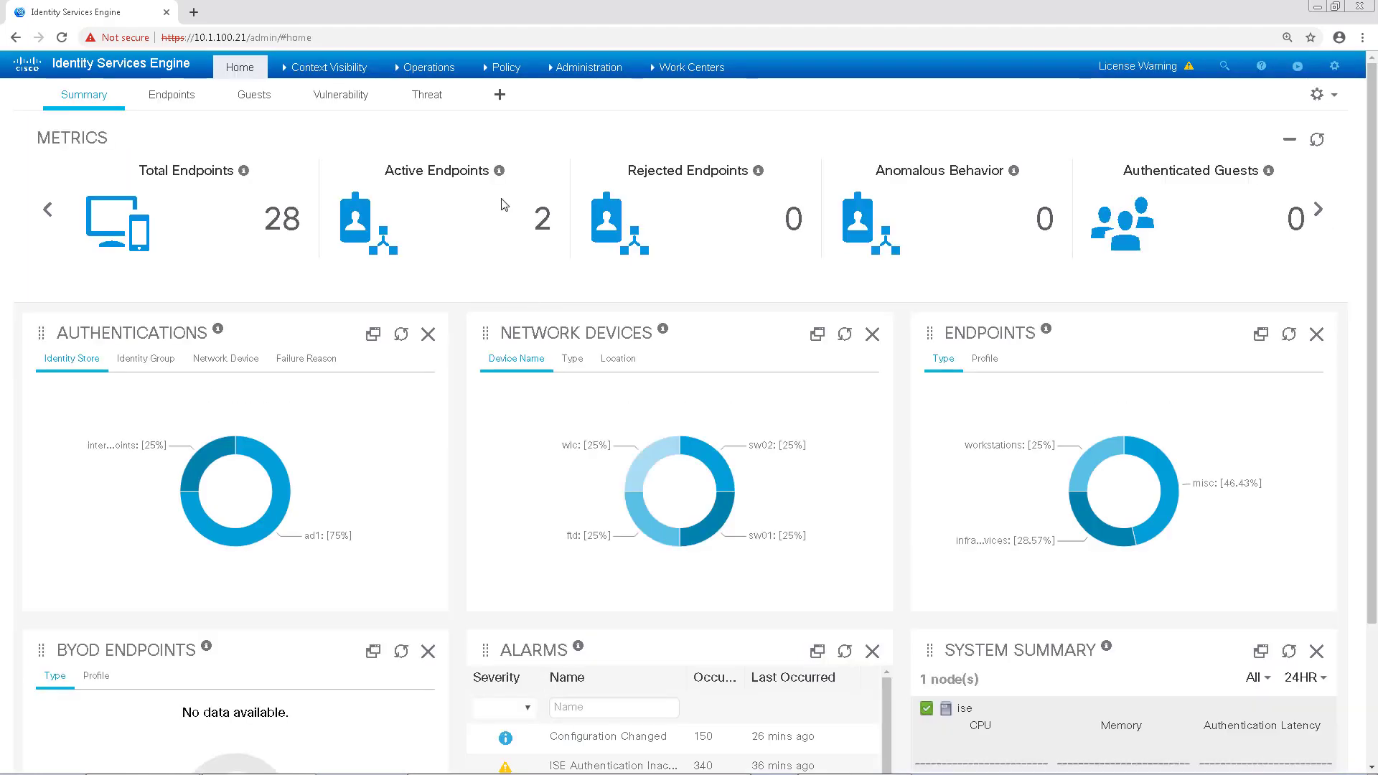
{"action": "left_click", "coordinate": [363, 99]}
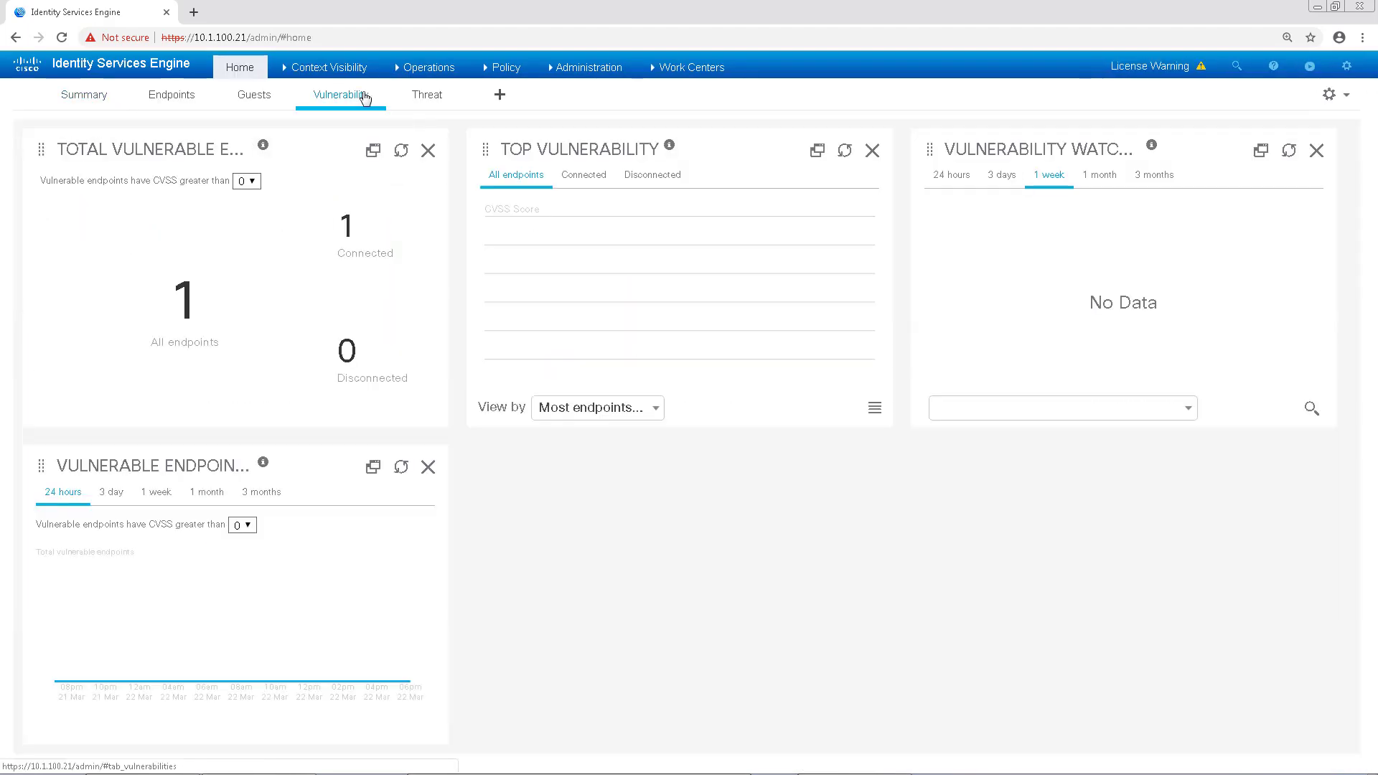
{"action": "left_click", "coordinate": [627, 415]}
{"action": "left_click", "coordinate": [615, 462]}
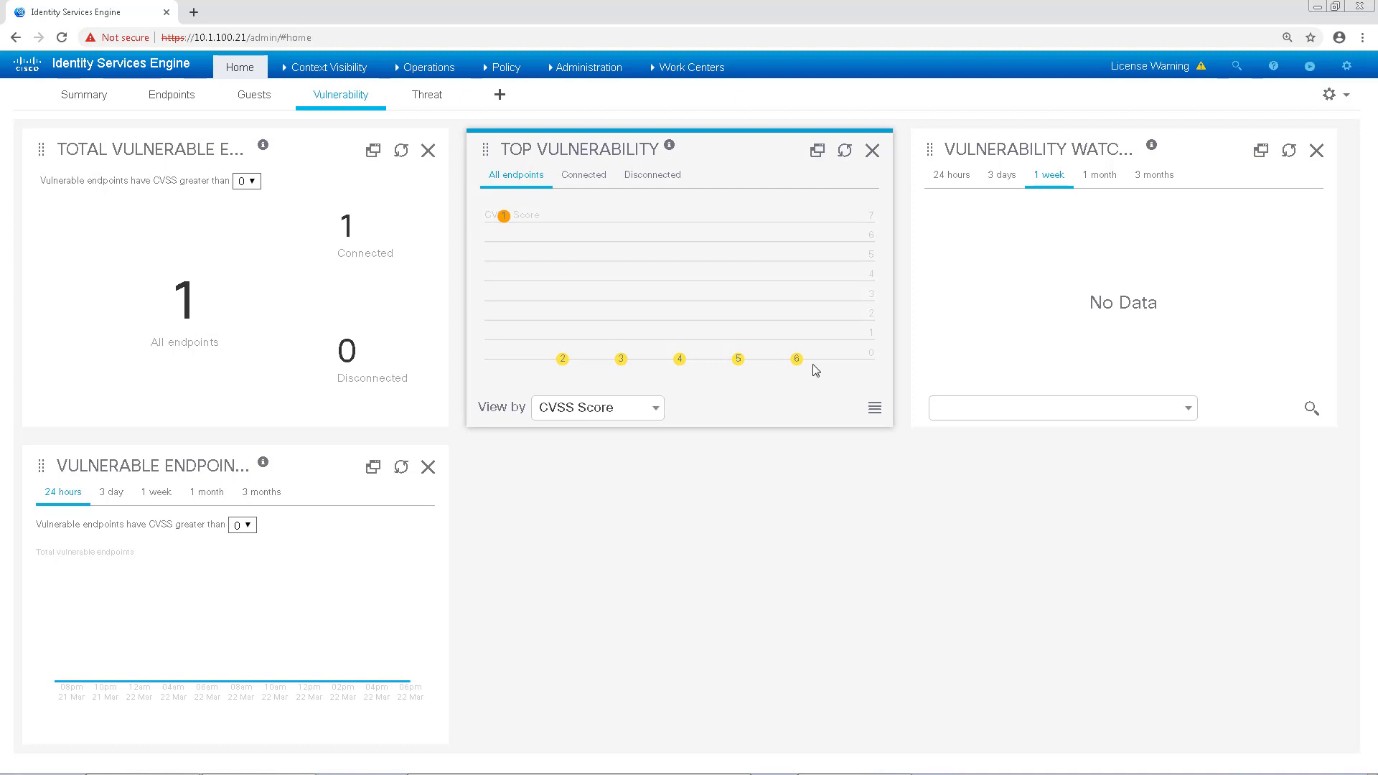
Step: Filter Vulnerable Endpoints to CVSS above 2 over a 3-day period
{"action": "left_click", "coordinate": [251, 528]}
{"action": "left_click", "coordinate": [247, 569]}
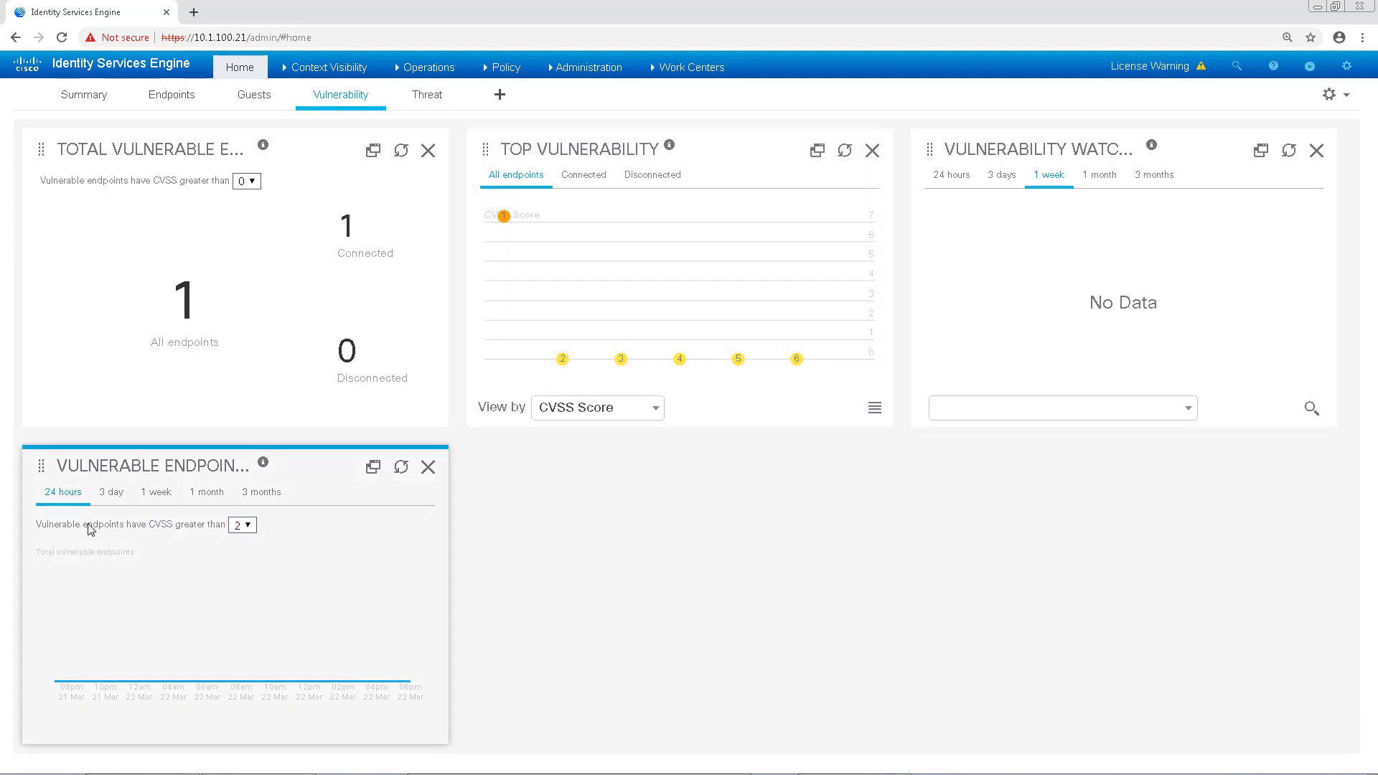
{"action": "left_click", "coordinate": [110, 503]}
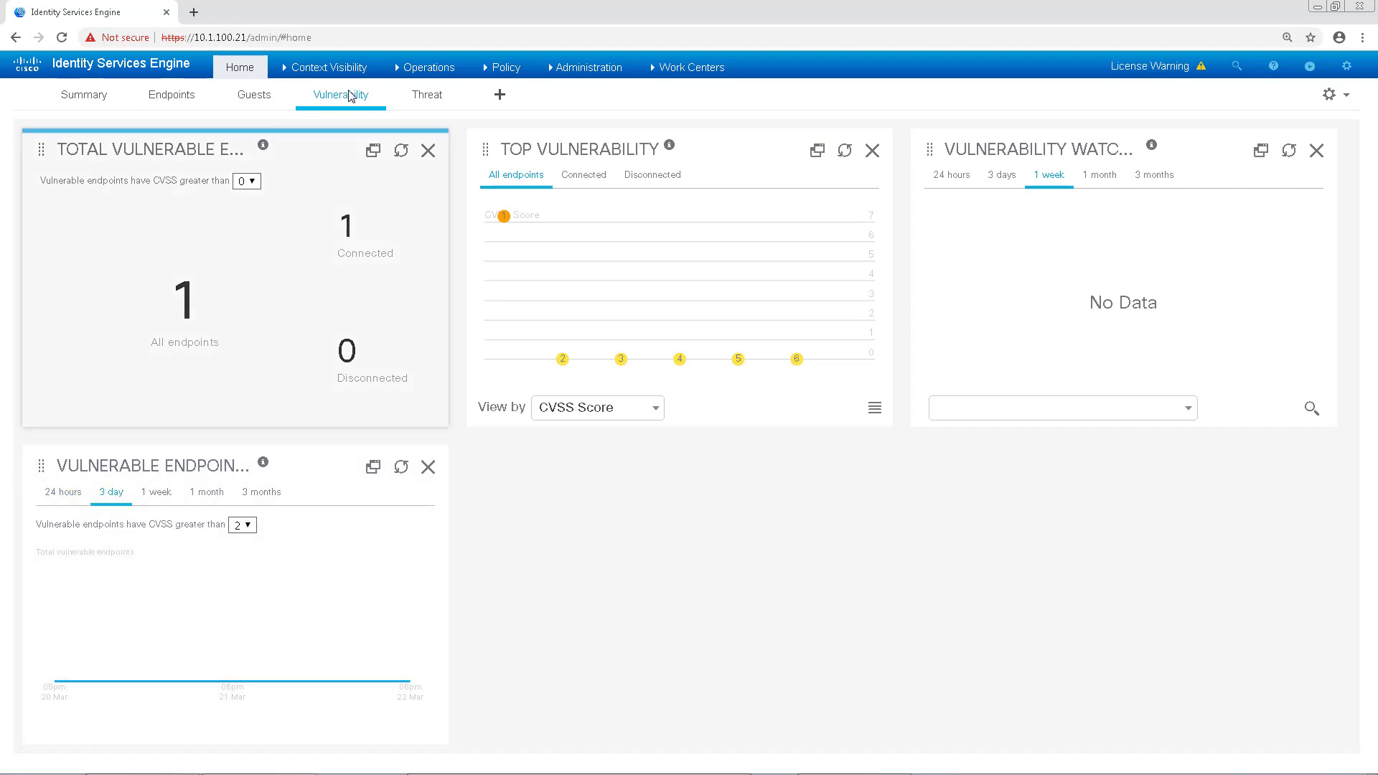
{"action": "mouse_move", "coordinate": [341, 77]}
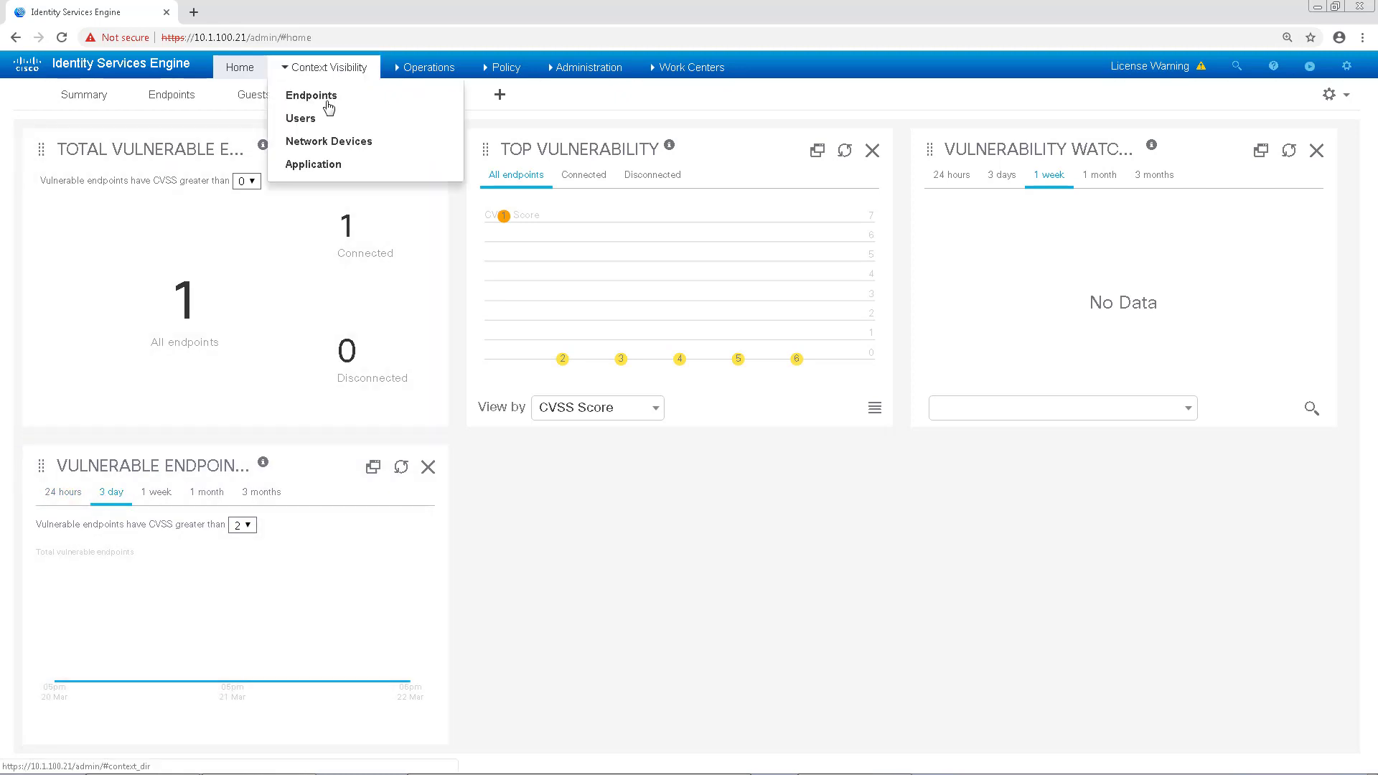